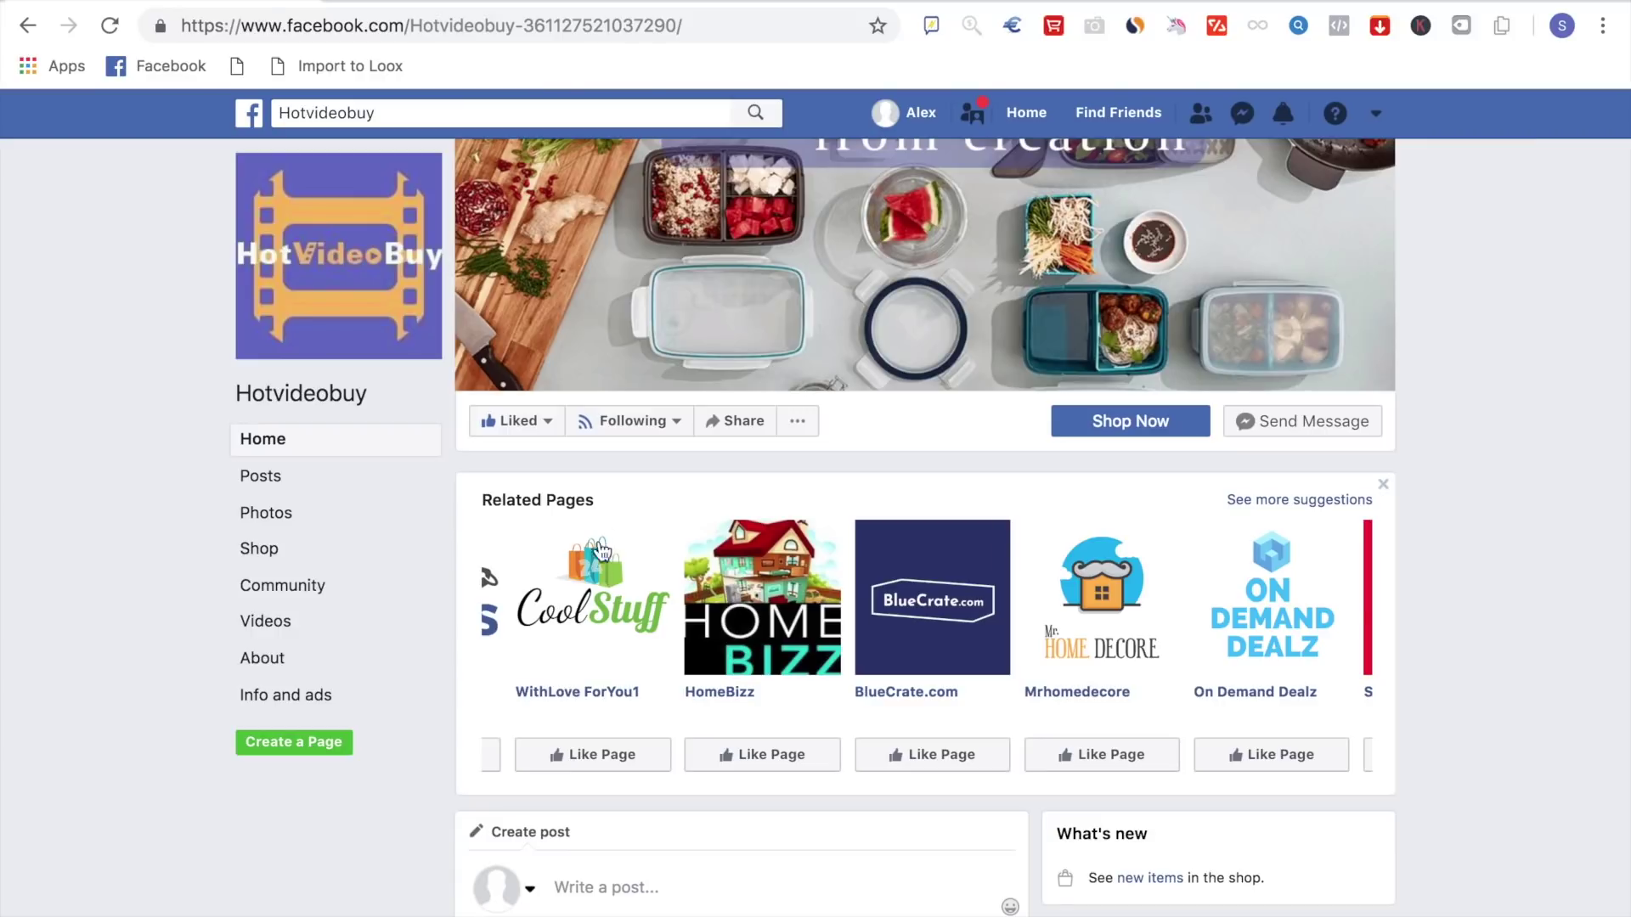
Open the WithLove ForYou1 and BlueCrate.com related pages in separate new tabs.
right_click(576, 693)
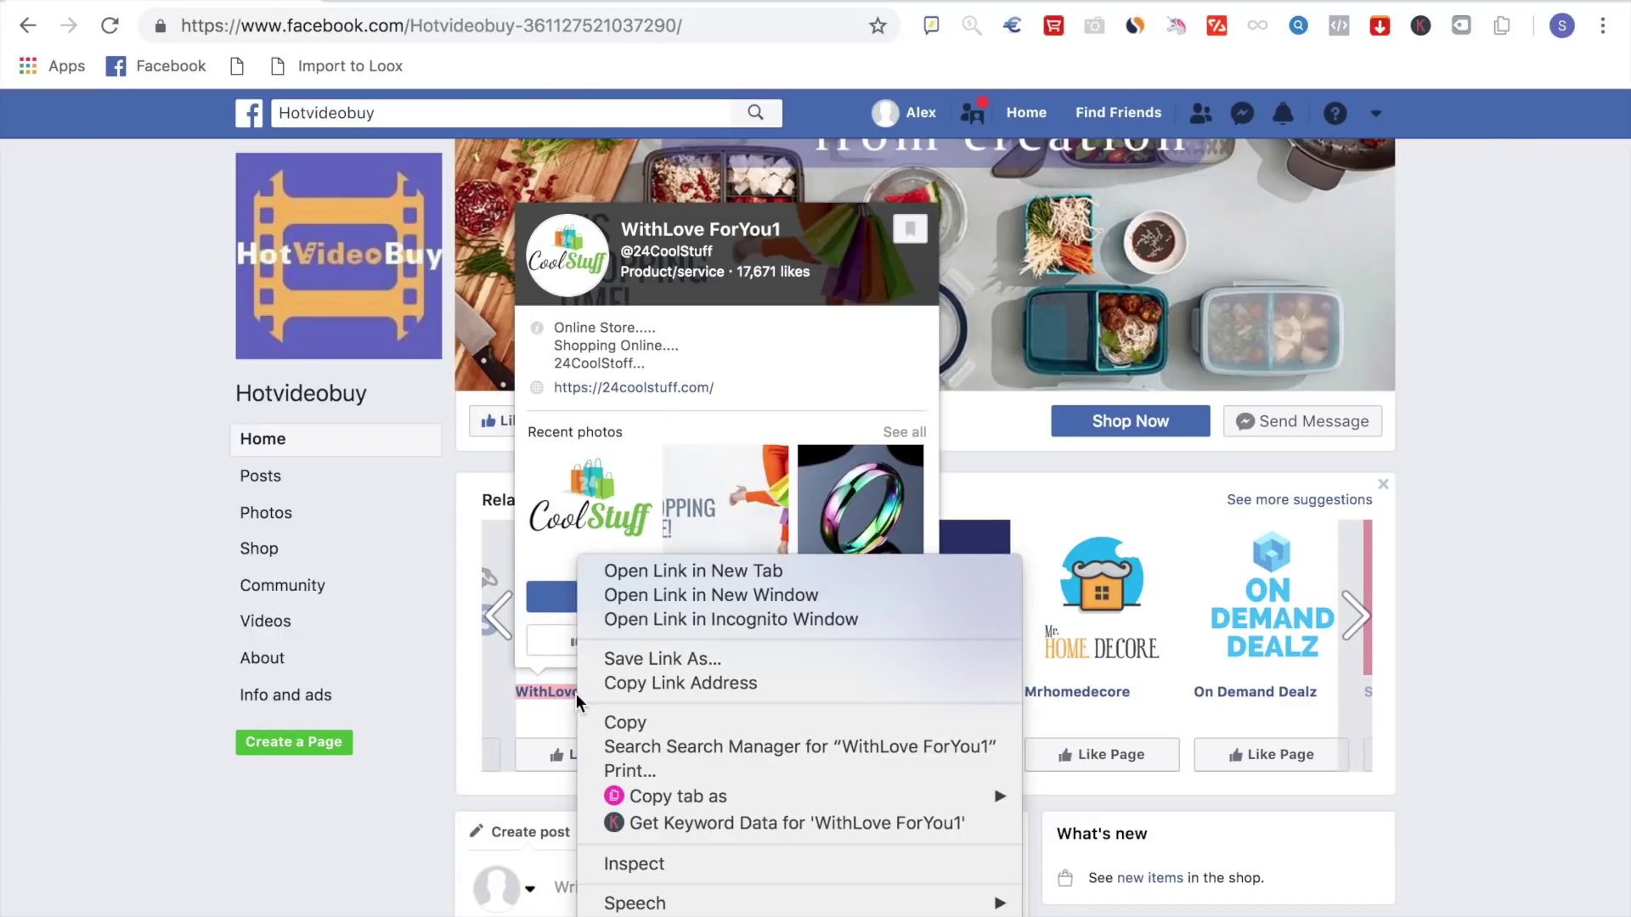
click(666, 569)
click(429, 586)
scroll(702, 759, down, 1)
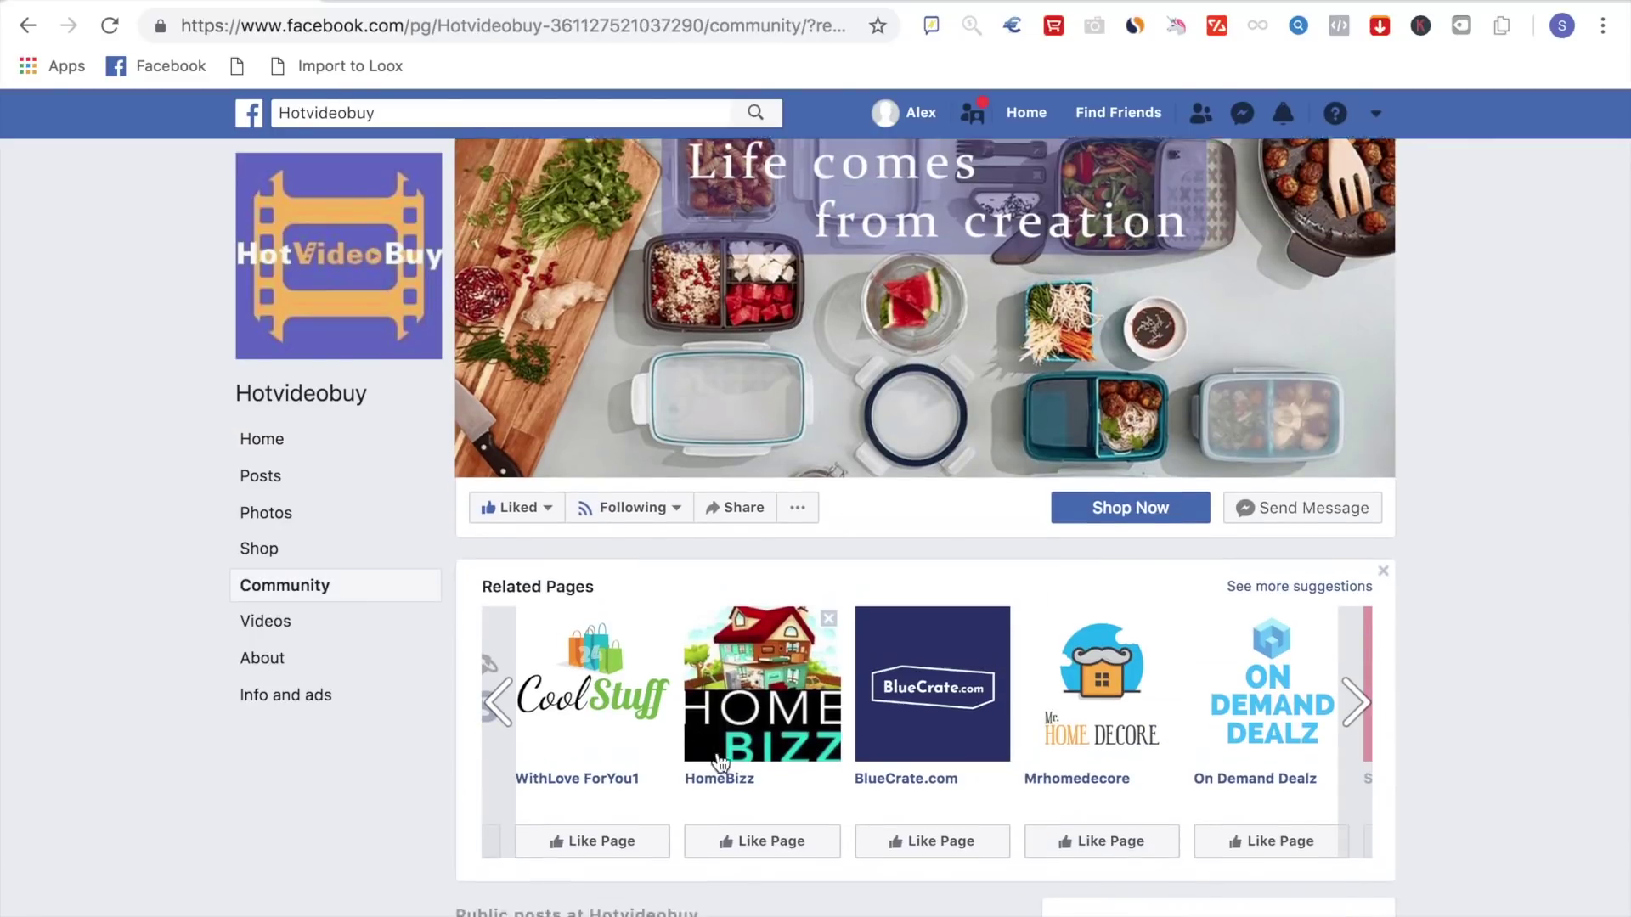
right_click(905, 692)
click(435, 834)
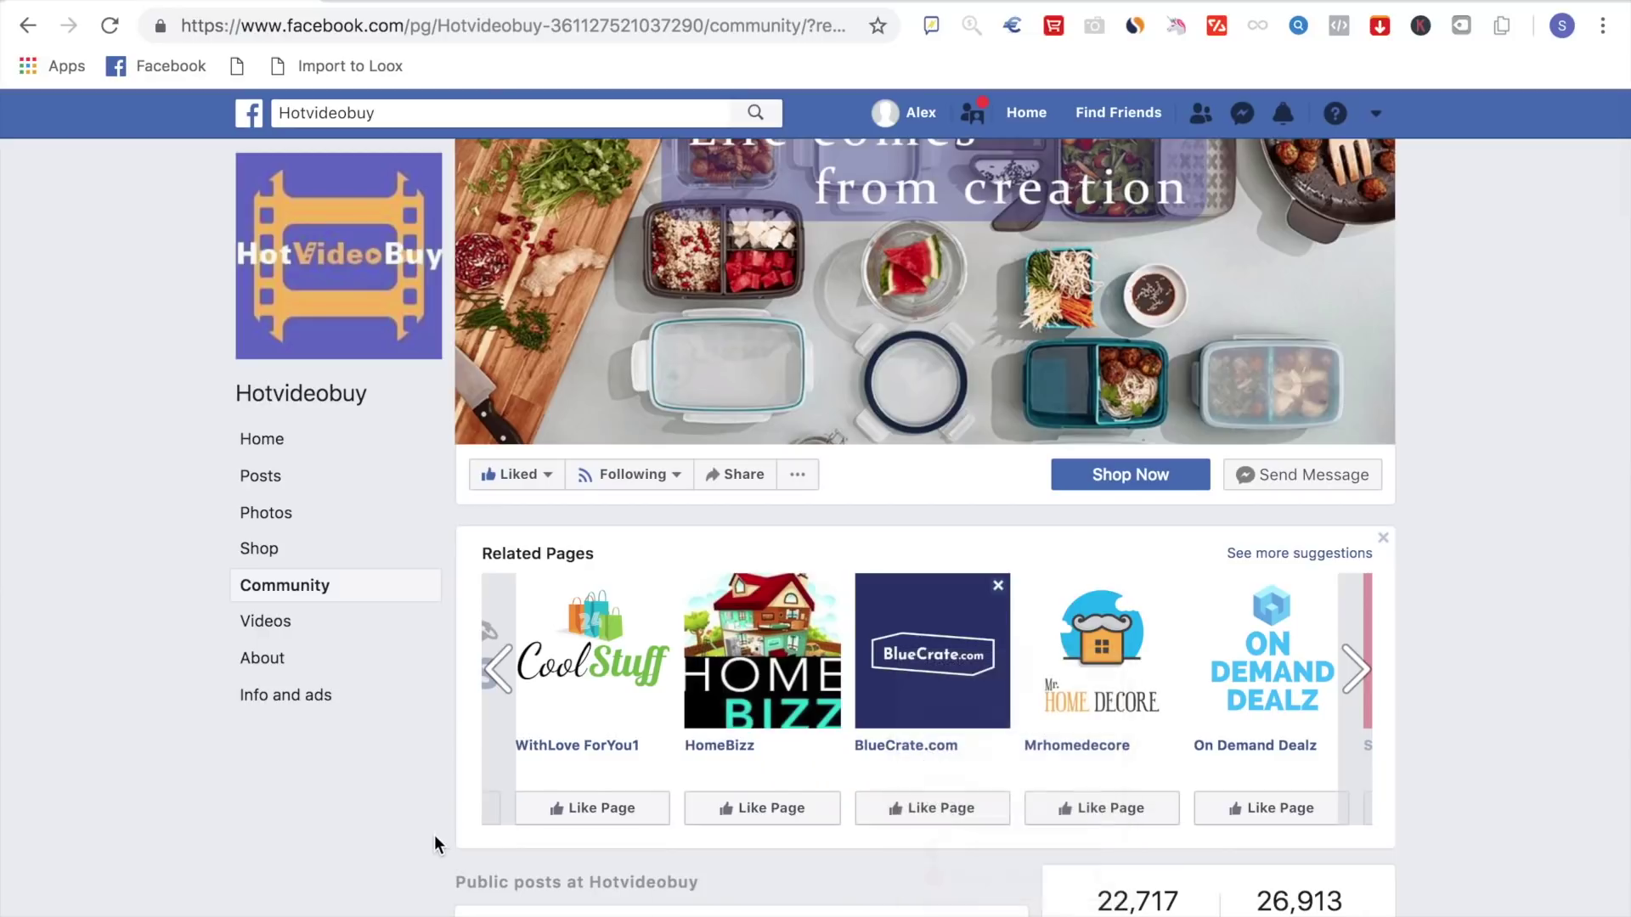
right_click(868, 744)
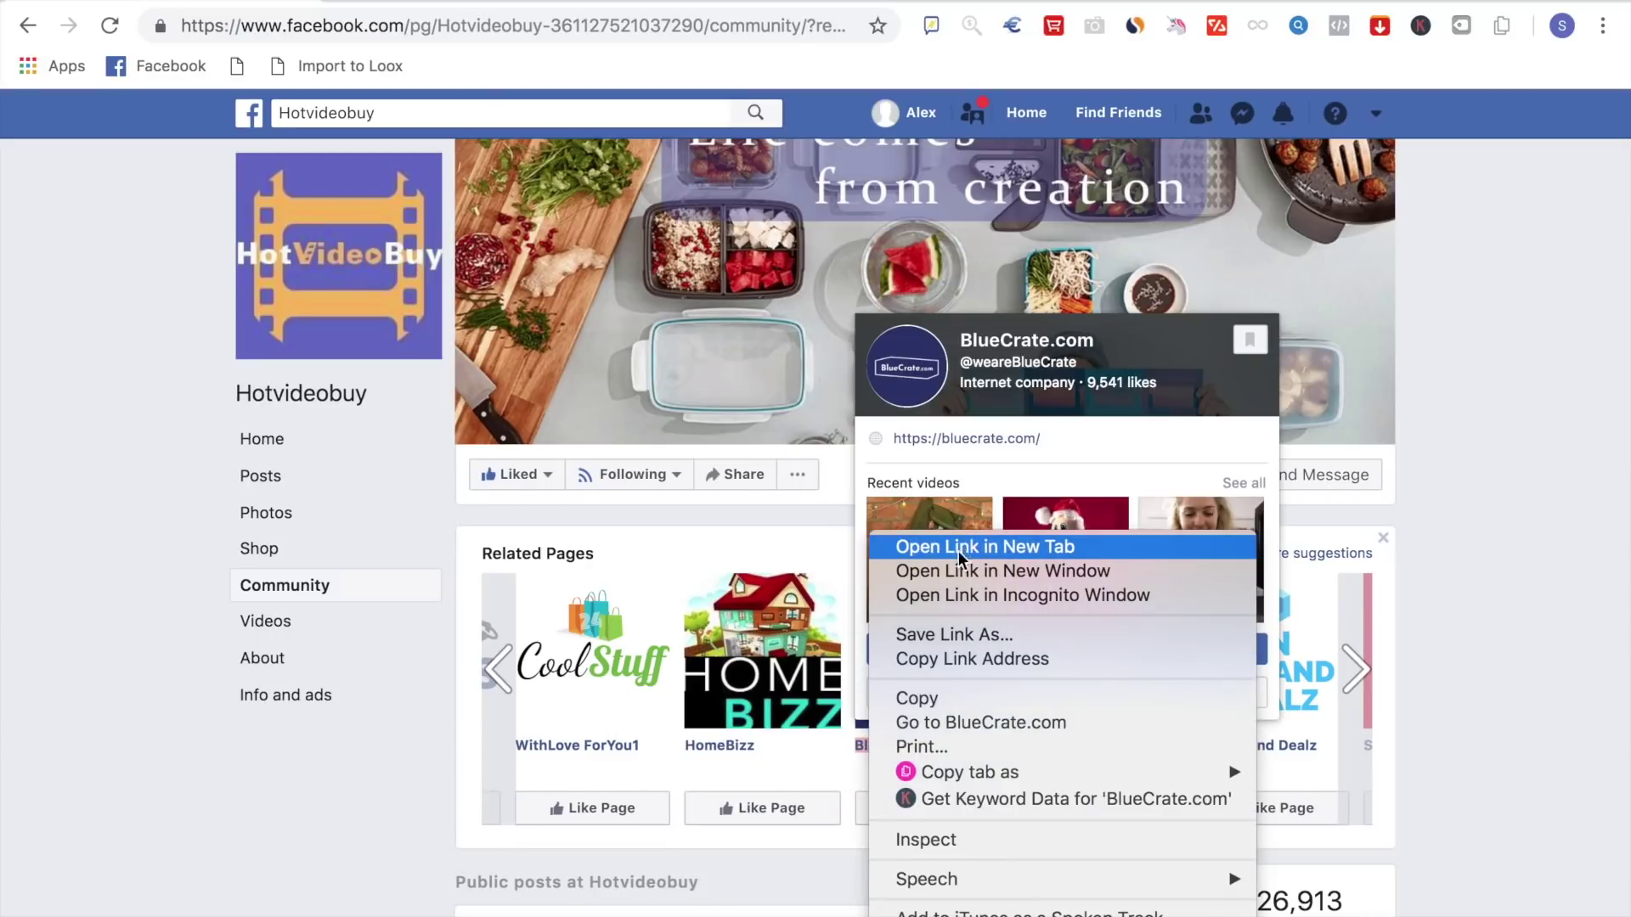
click(1255, 753)
Open the On Demand Dealz and Mrhomedecore related pages in separate new tabs.
right_click(1254, 753)
click(1105, 577)
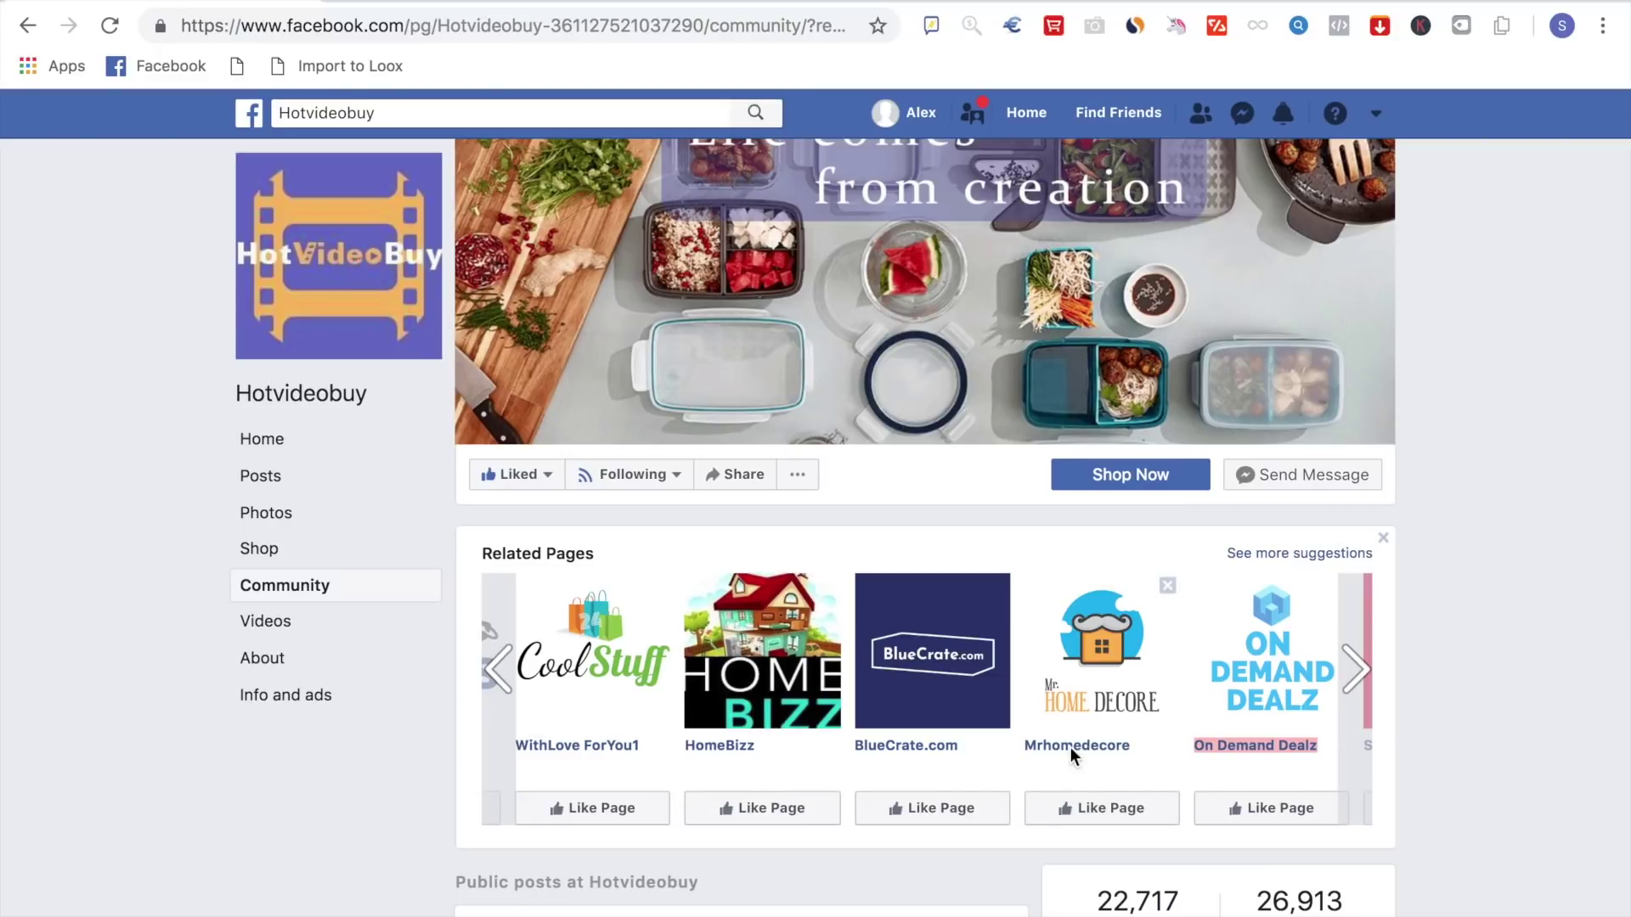
right_click(1075, 746)
click(1127, 564)
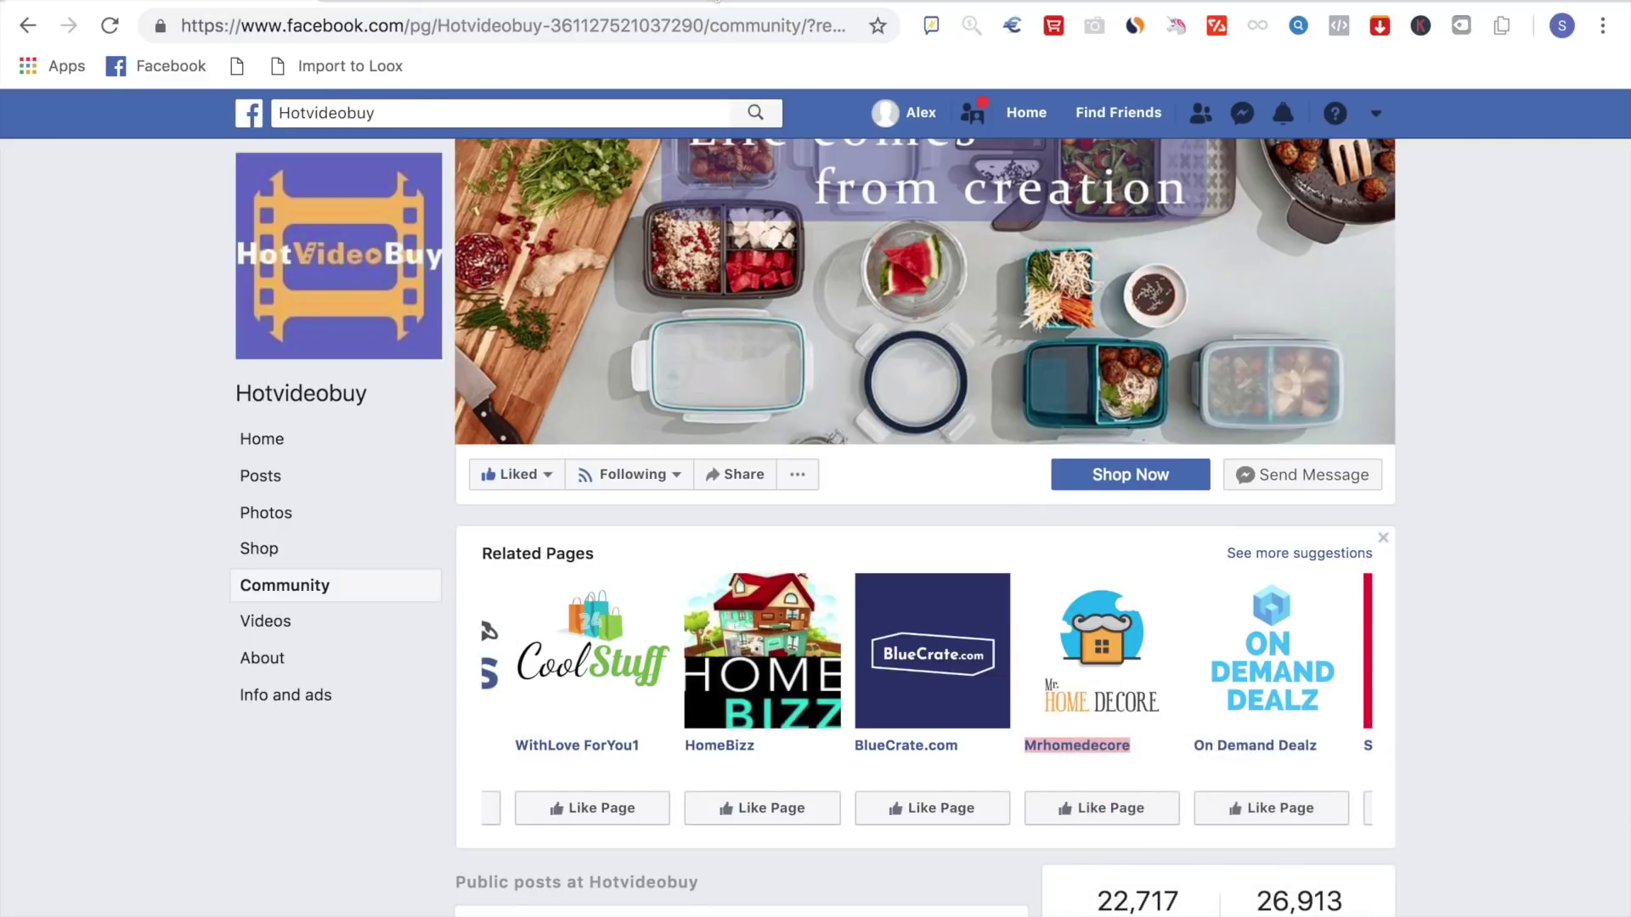
Switch to the On Demand Dealz page and like it to bring up its related pages.
key(ctrl+Tab)
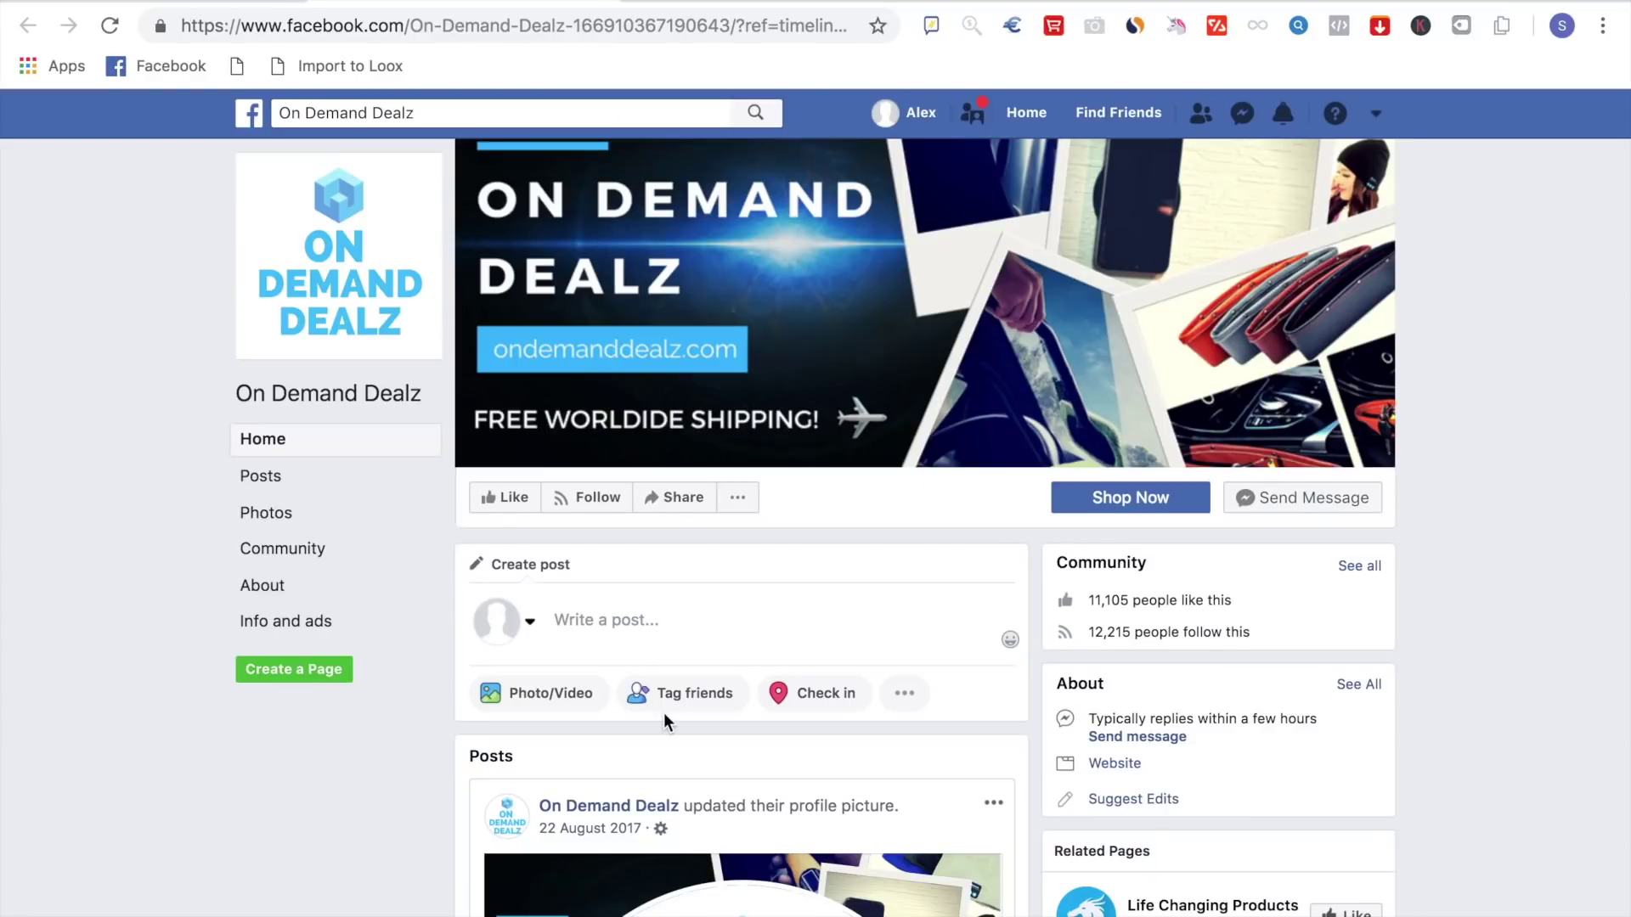
scroll(761, 558, down, 2)
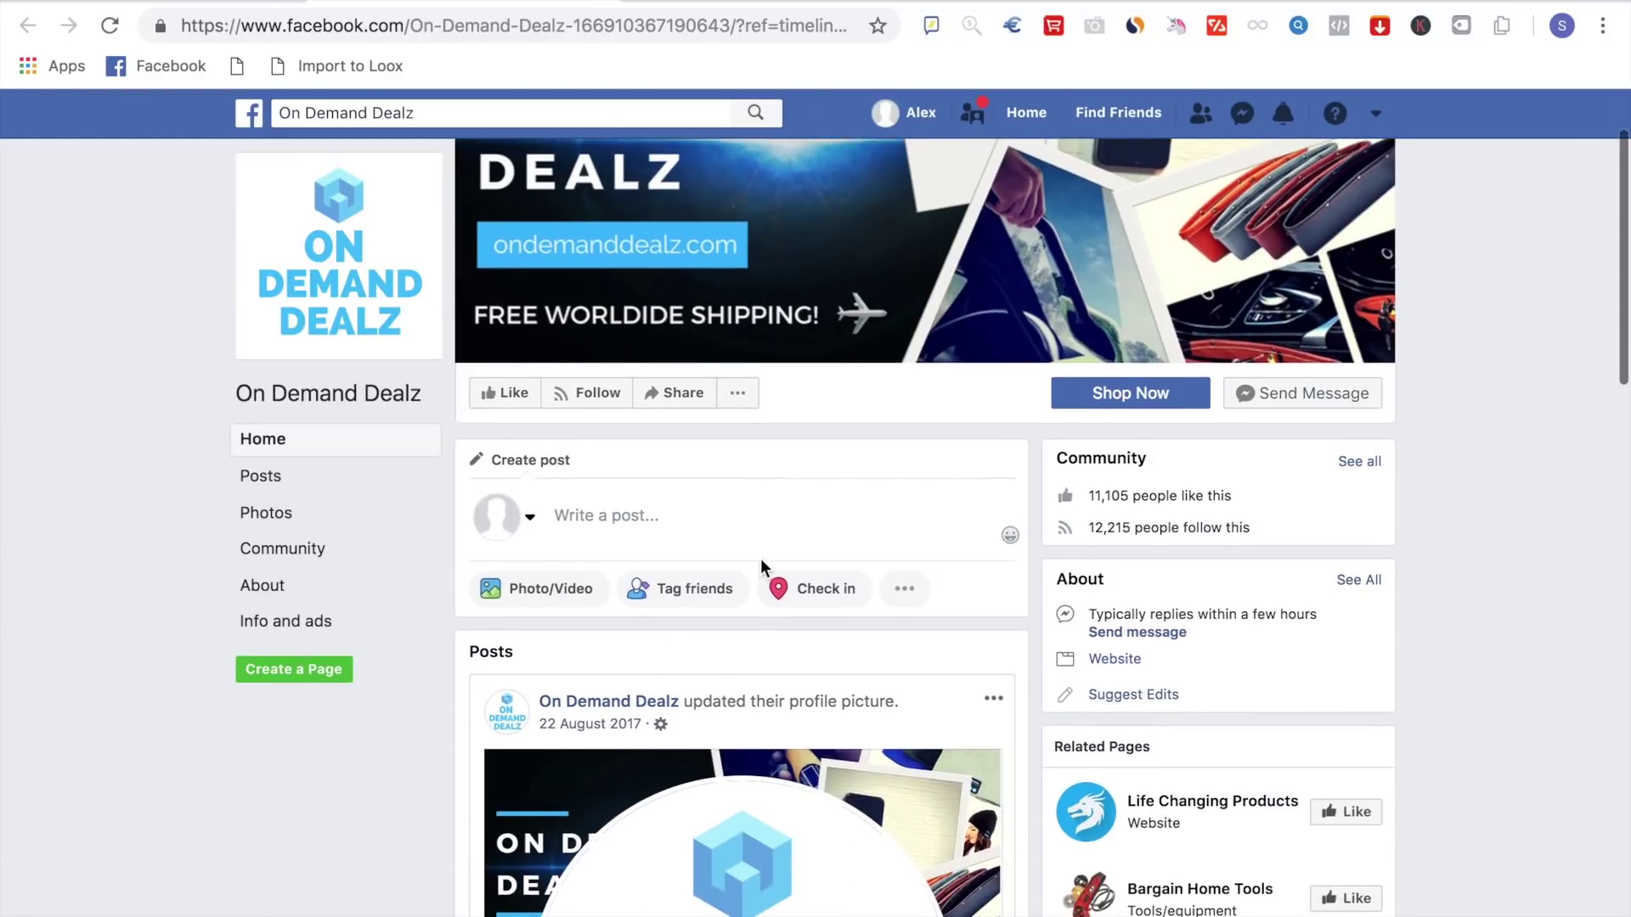
click(502, 396)
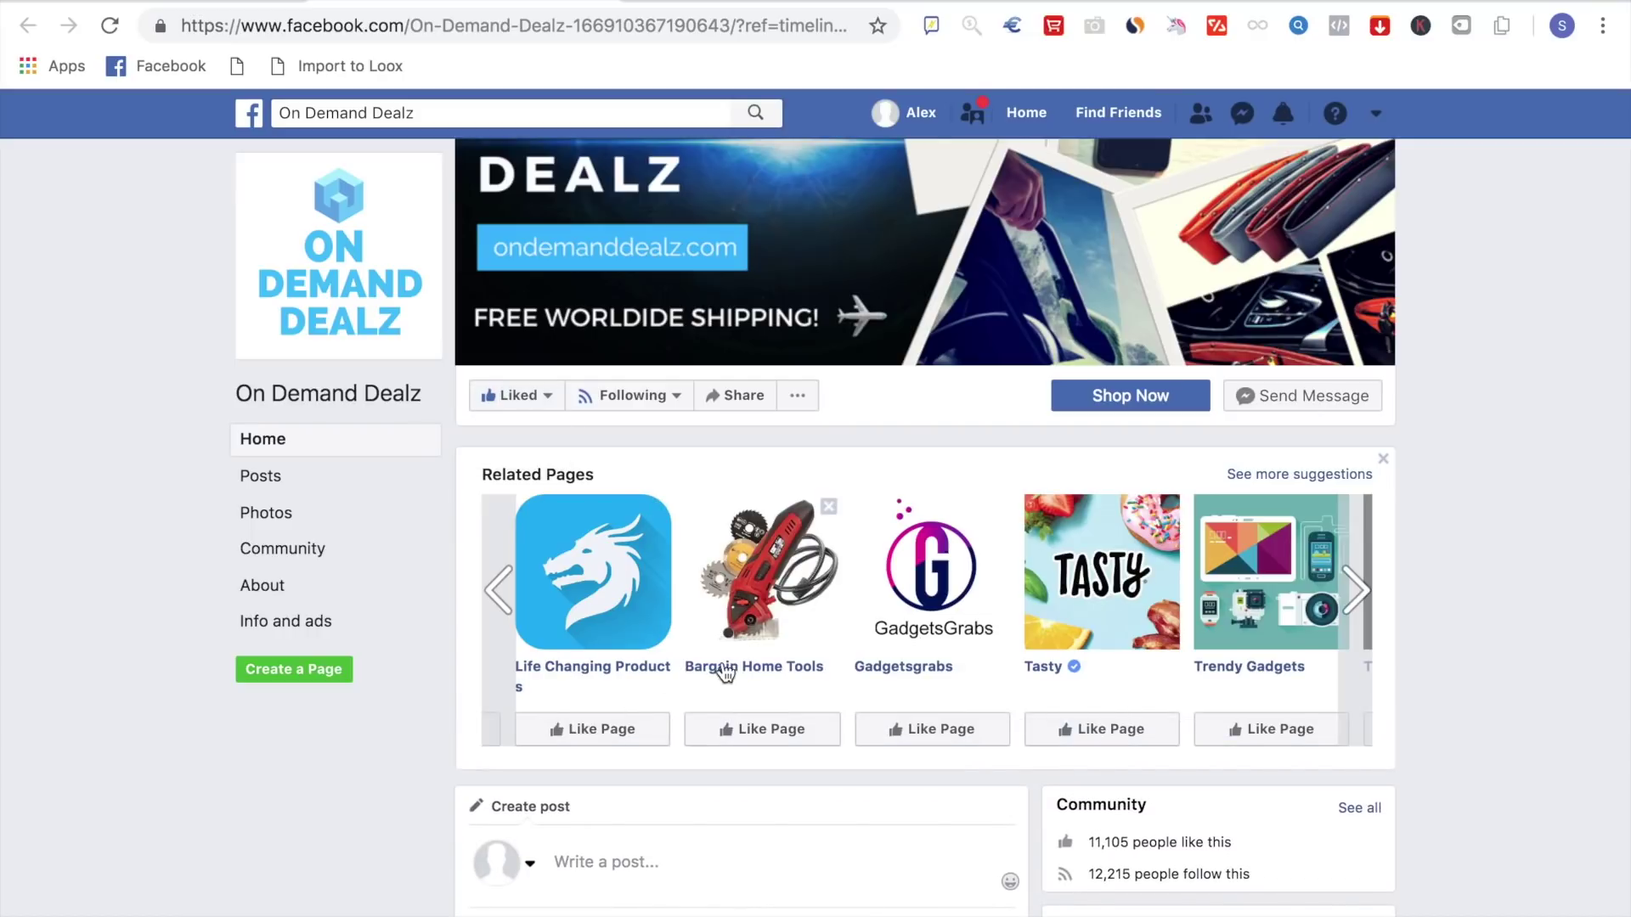
Open the Life Changing Products and Trendy Gadgets pages from the On Demand Dealz related pages in new tabs.
right_click(618, 669)
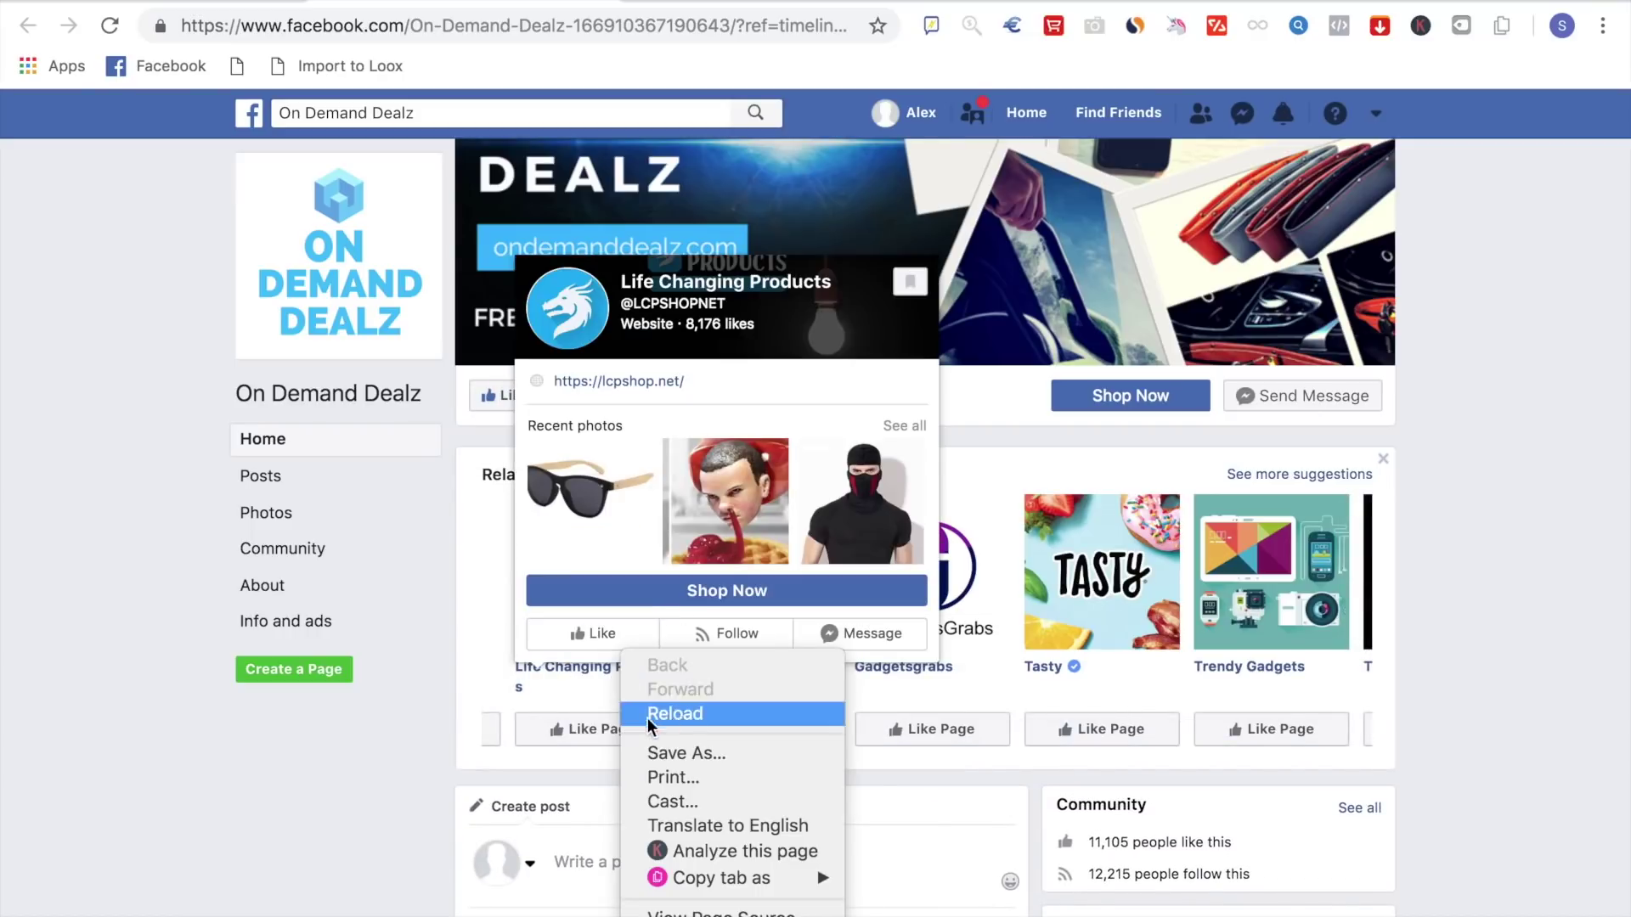
click(370, 752)
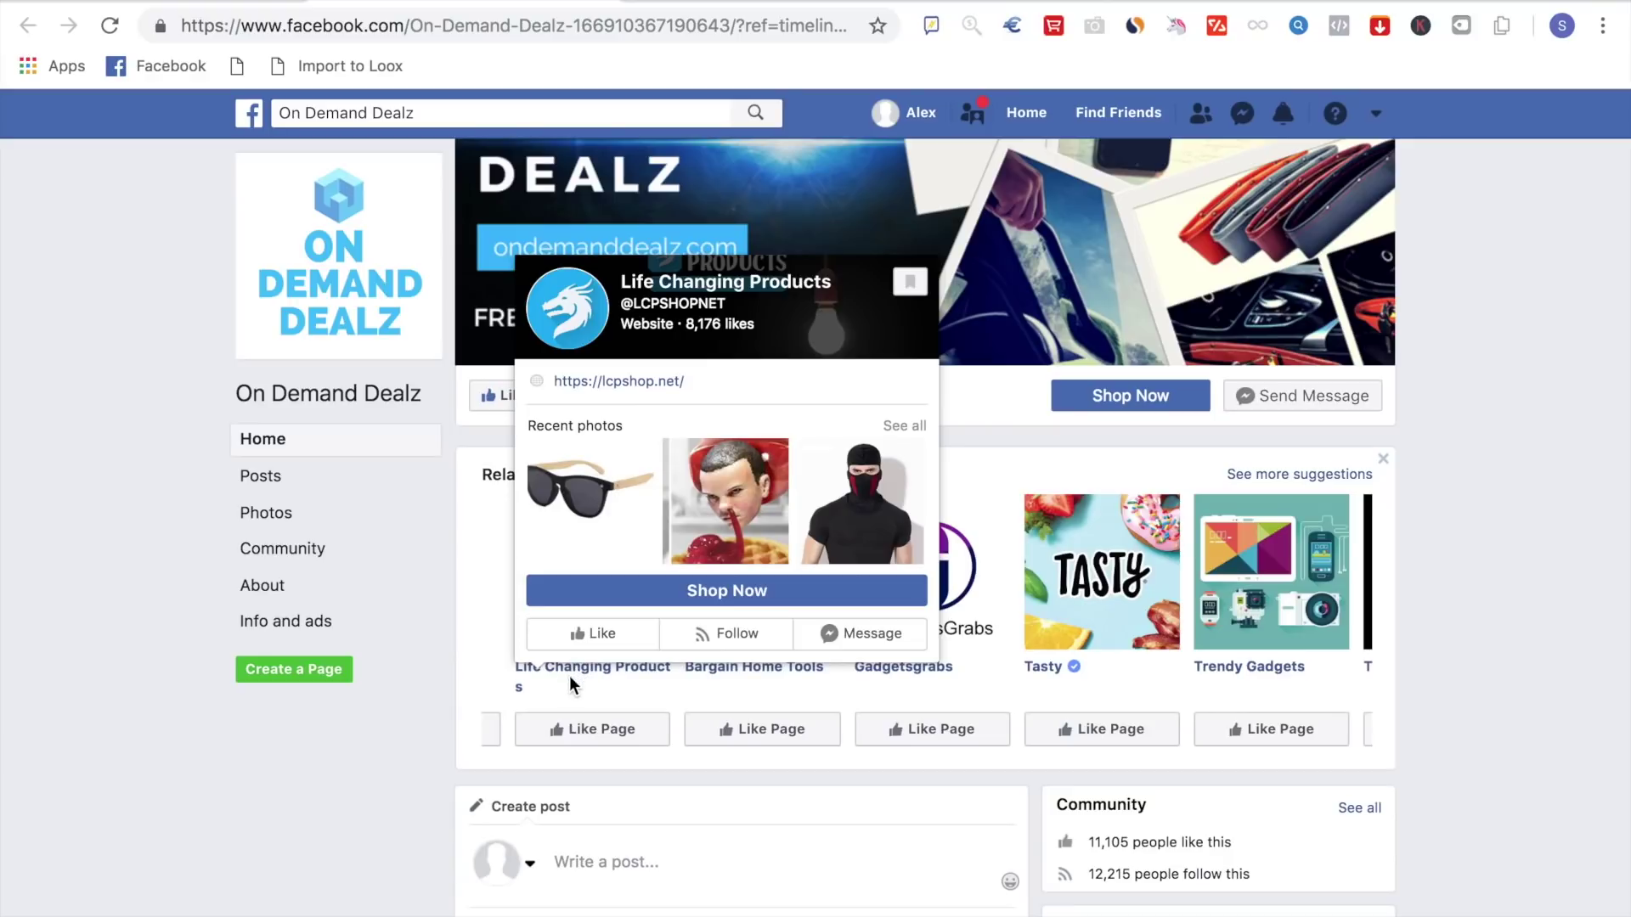
right_click(573, 670)
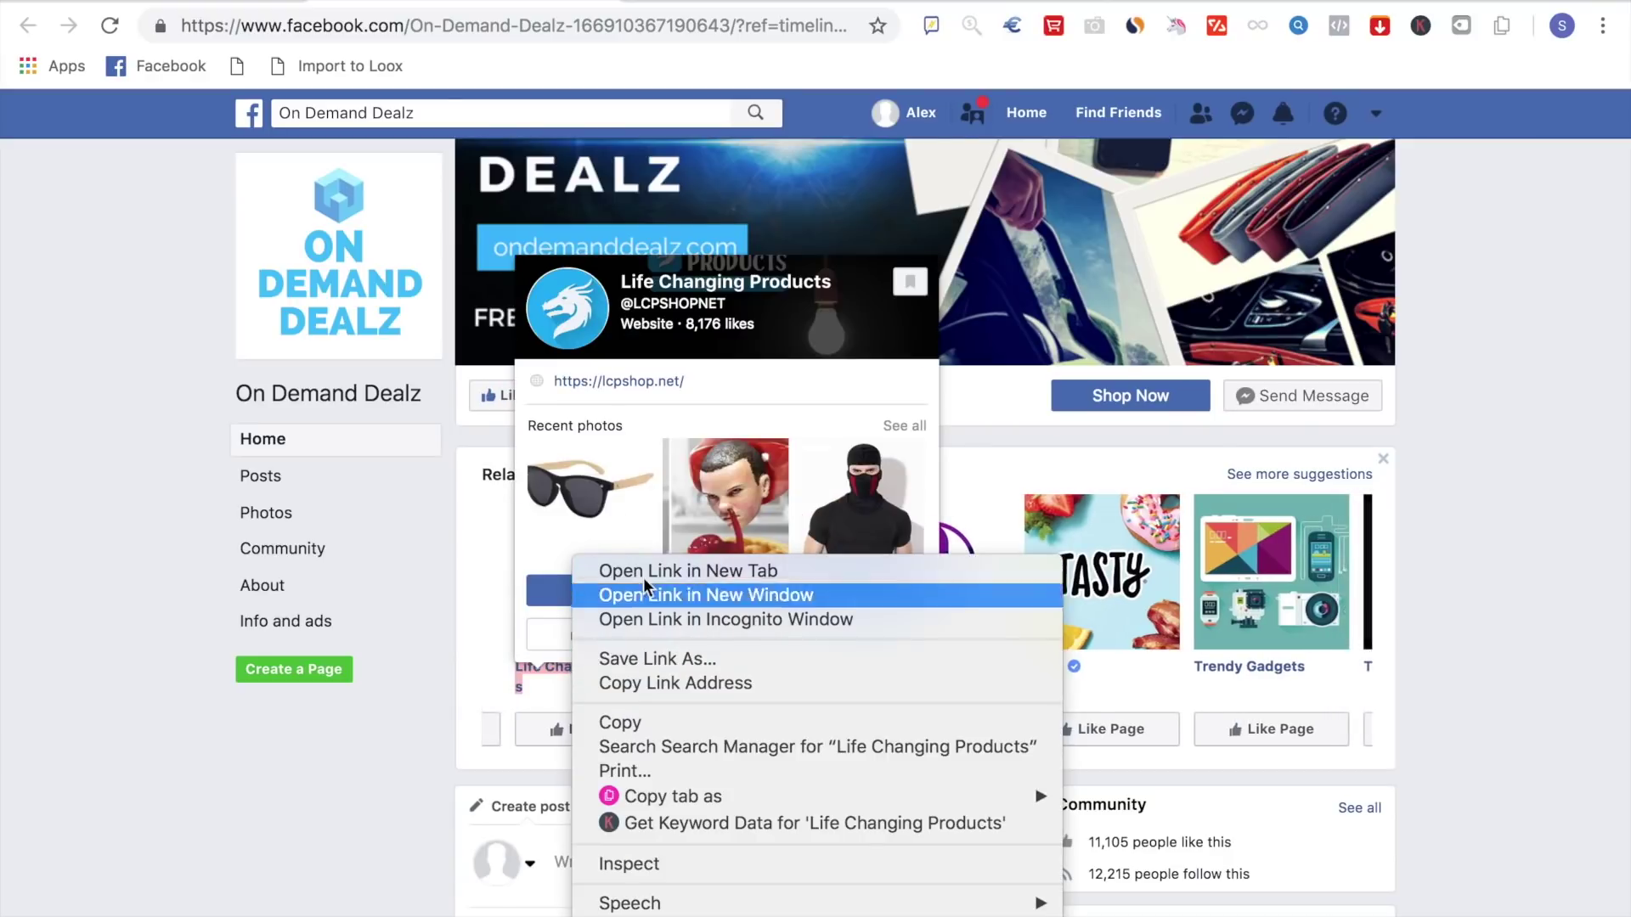
click(661, 559)
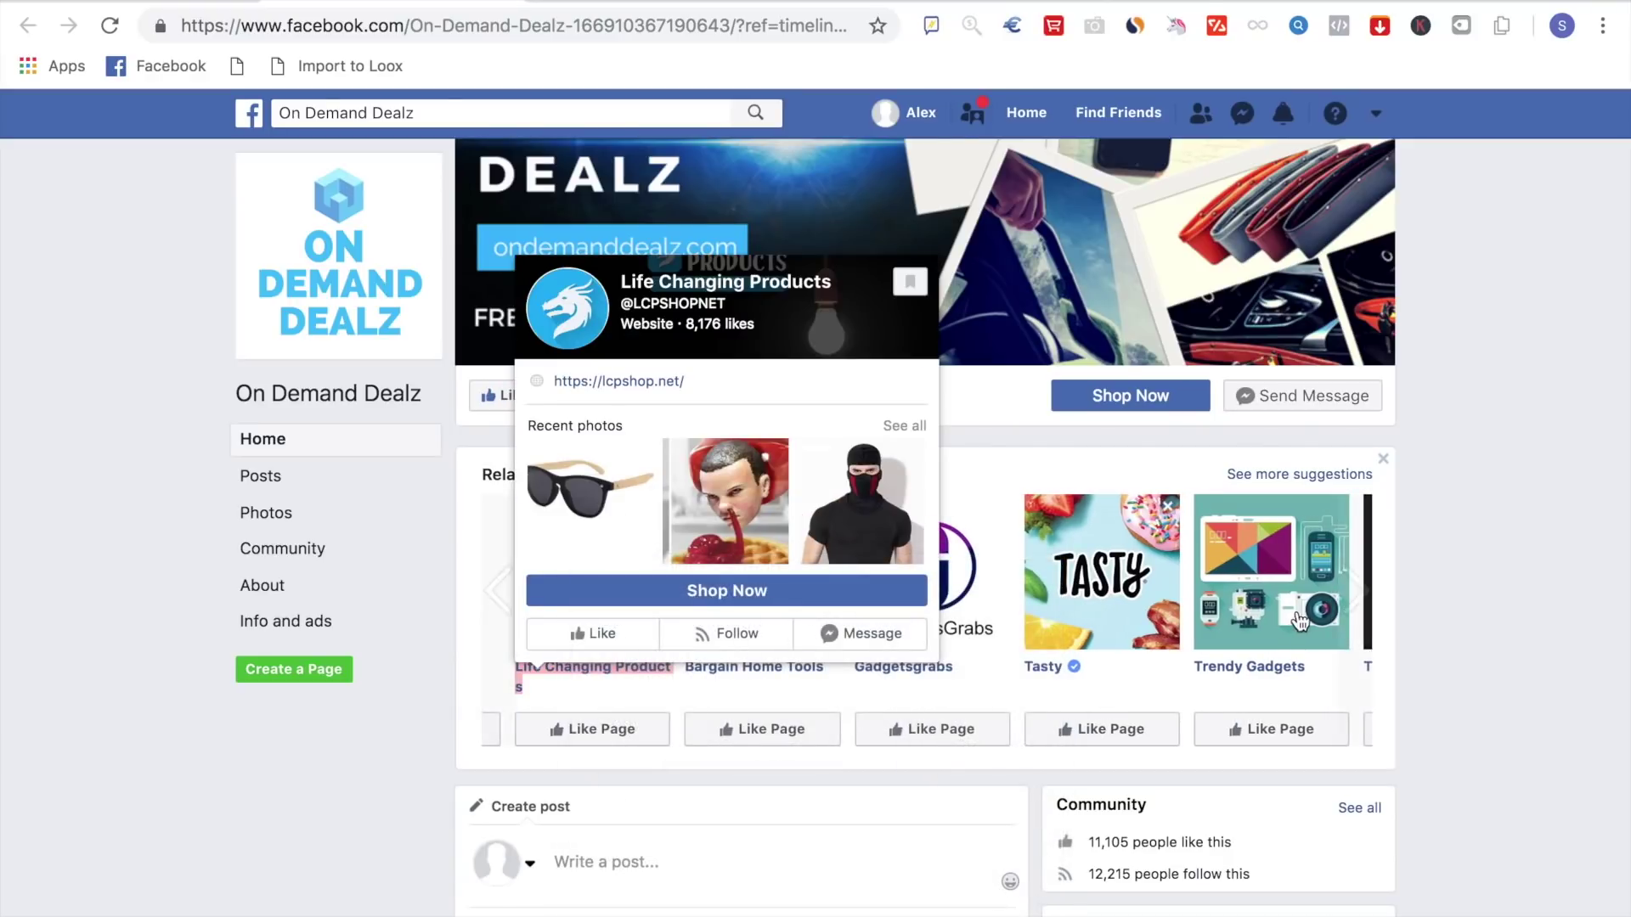
right_click(1236, 668)
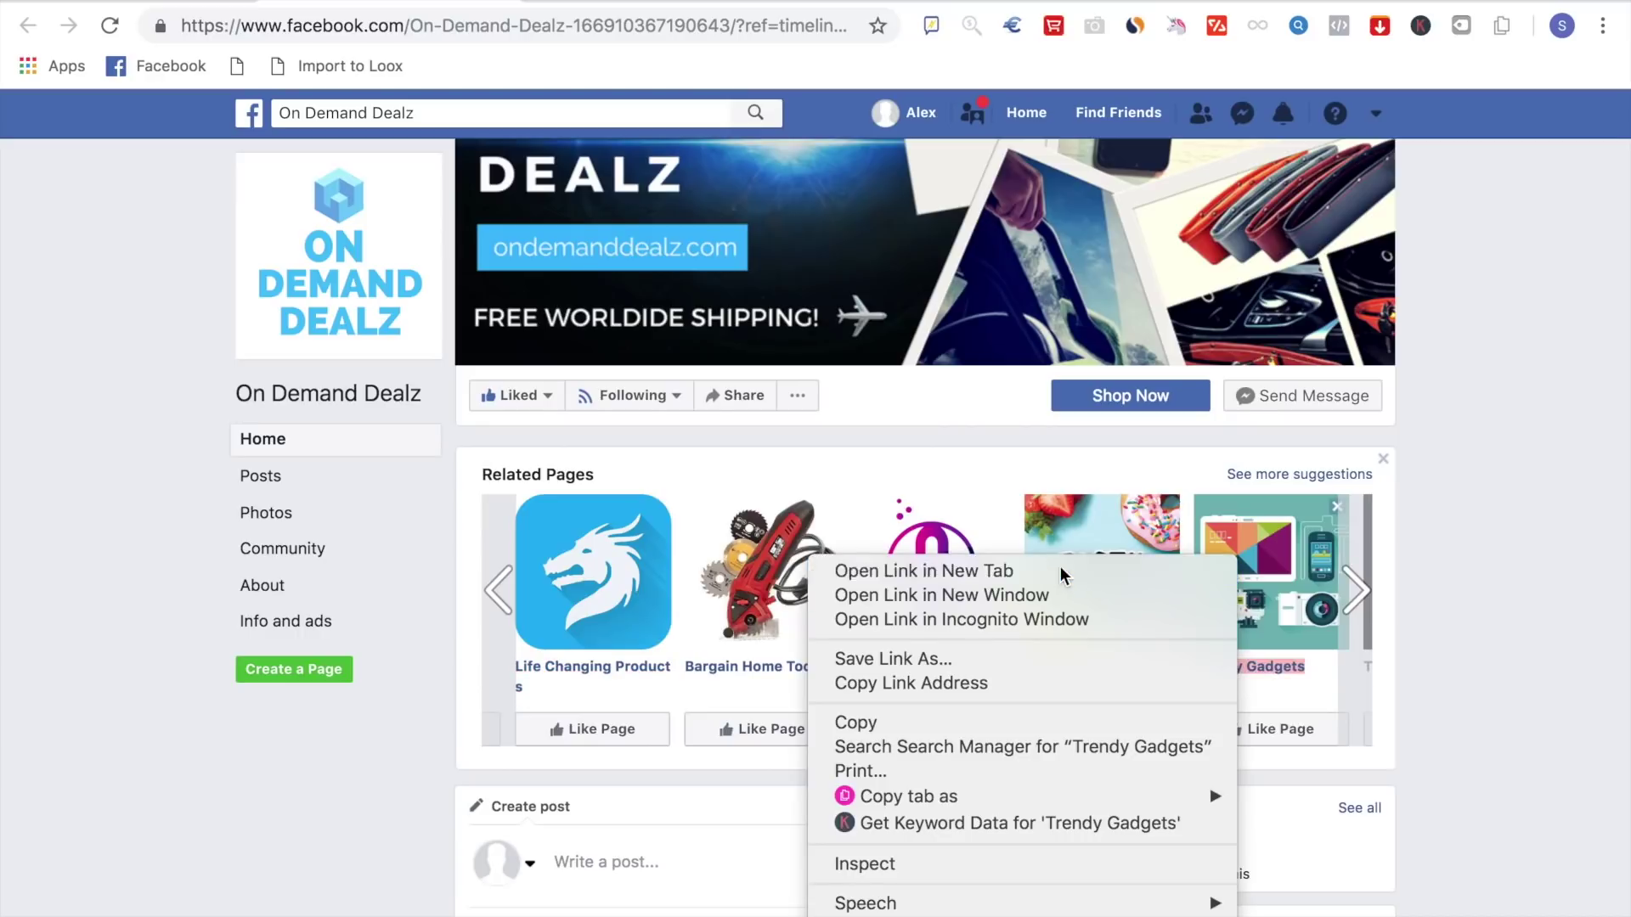
click(1060, 568)
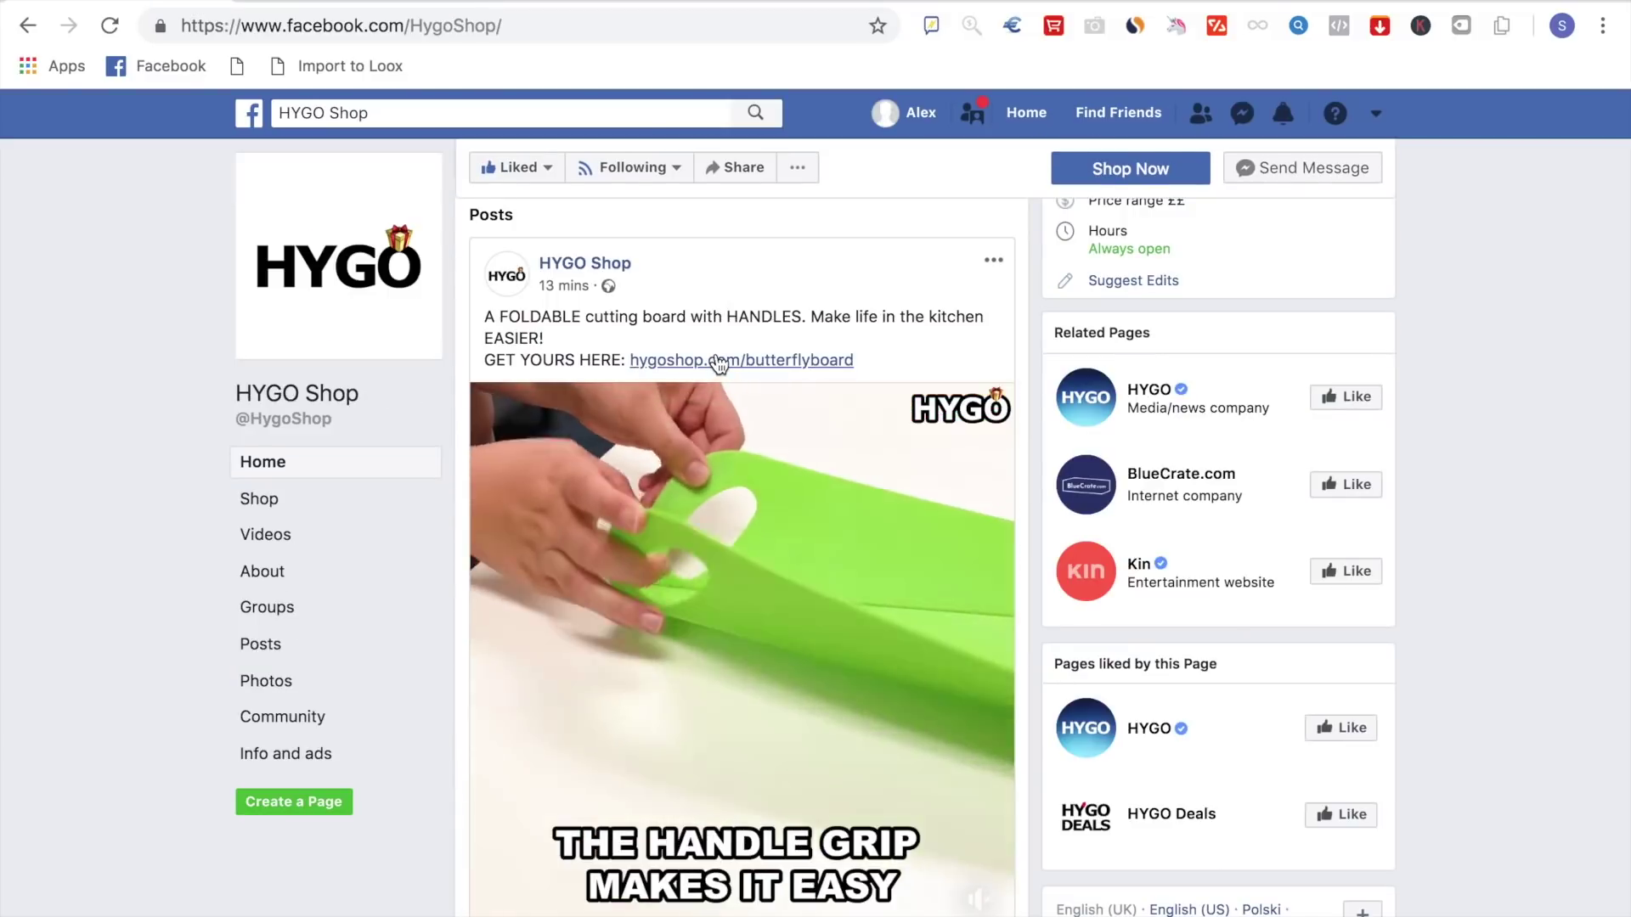
Open the foldable cutting board's product link, hygoshop.com/butterflyboard, from the HYGO Shop post.
click(719, 361)
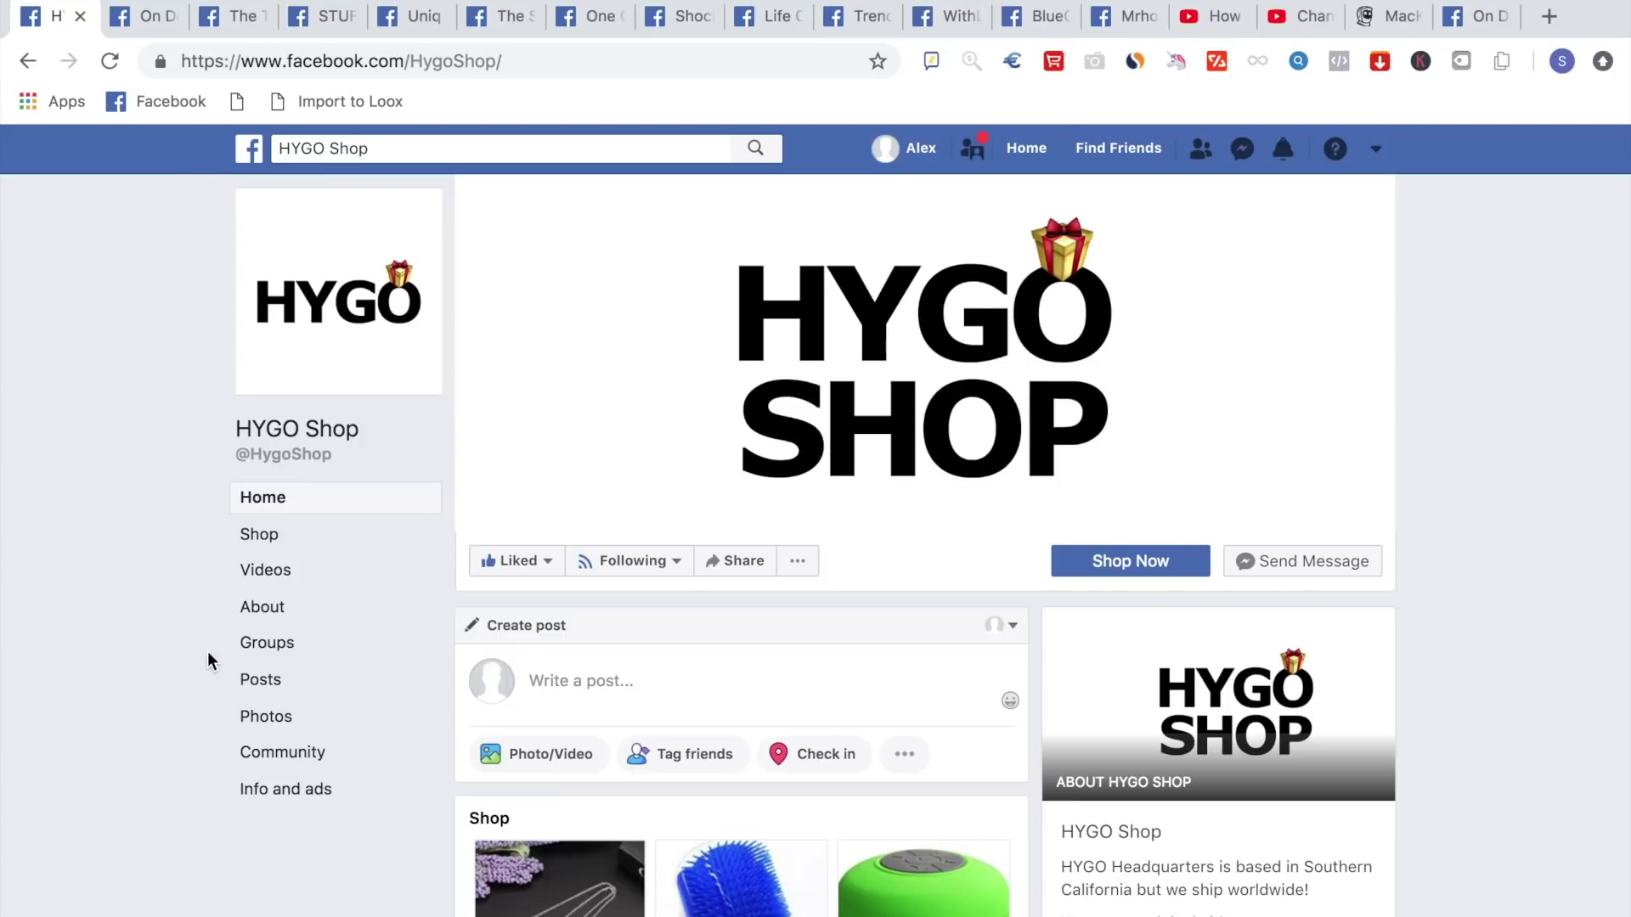
Open the Info and ads section on the HYGO Shop, On Demand Dealz, The Trendy Scene and STUFF VIP pages.
click(284, 789)
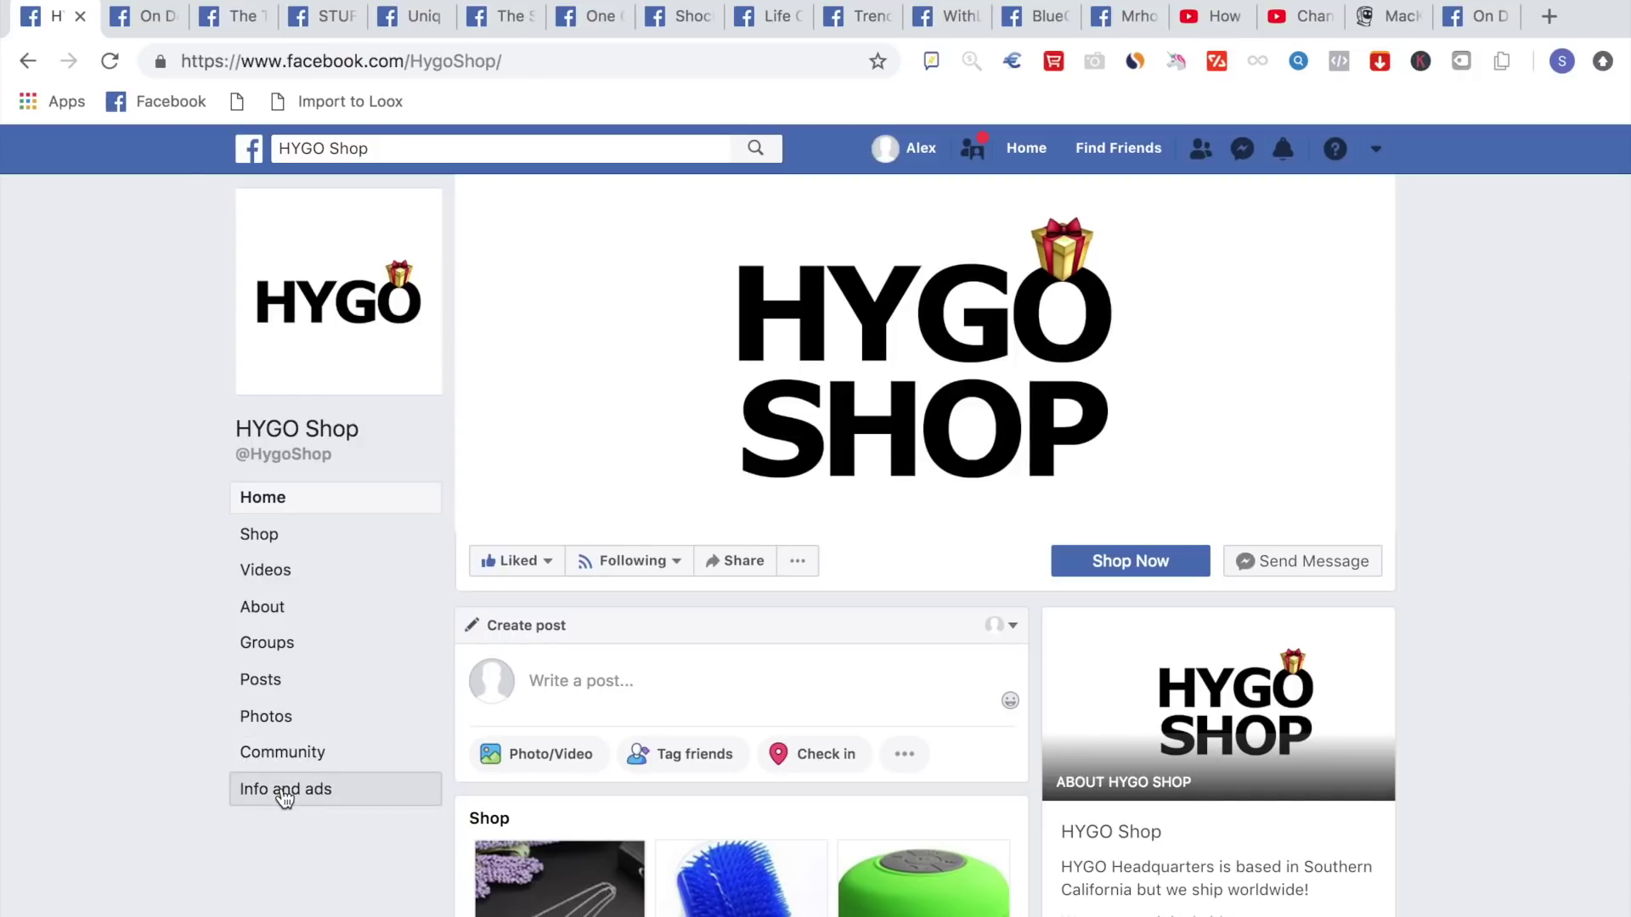
click(145, 15)
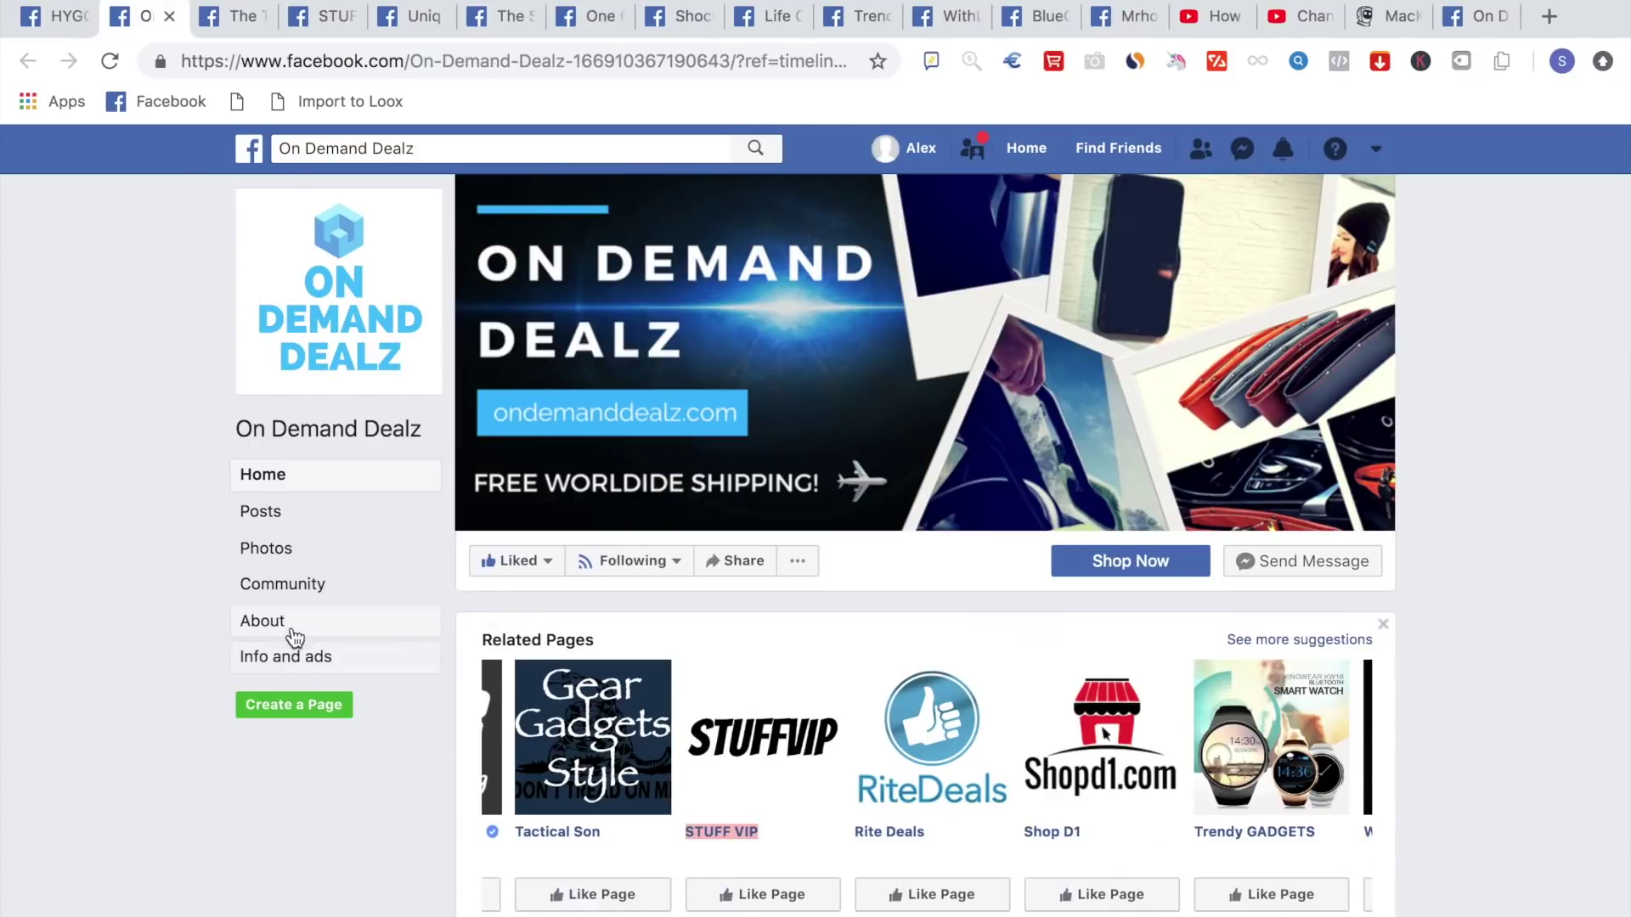
click(289, 656)
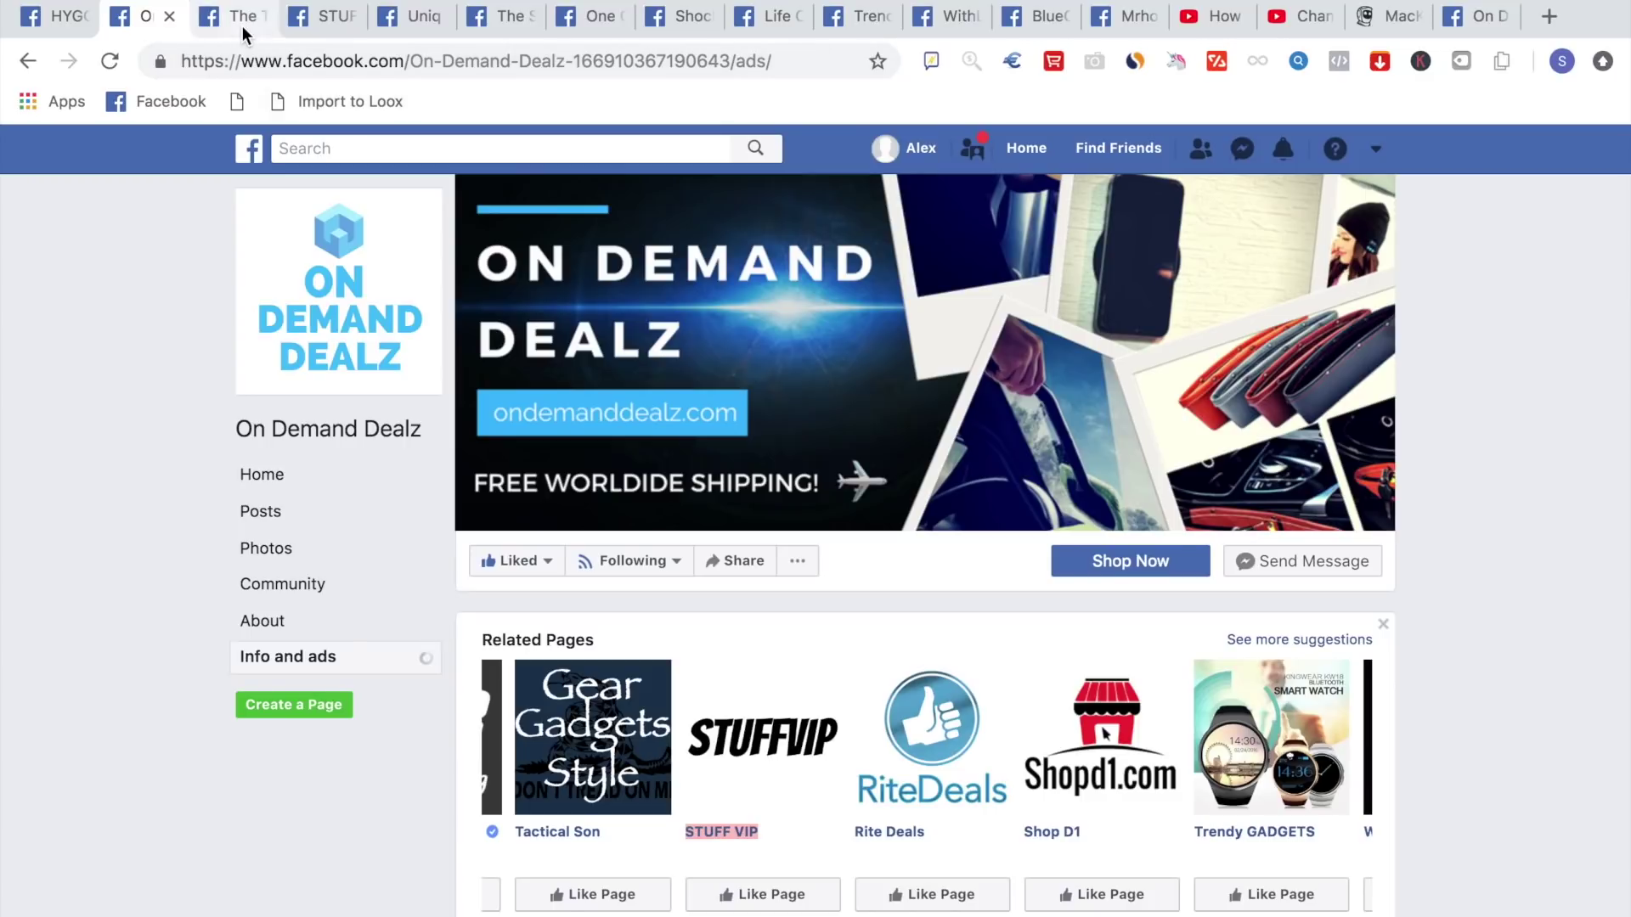
click(245, 19)
click(260, 695)
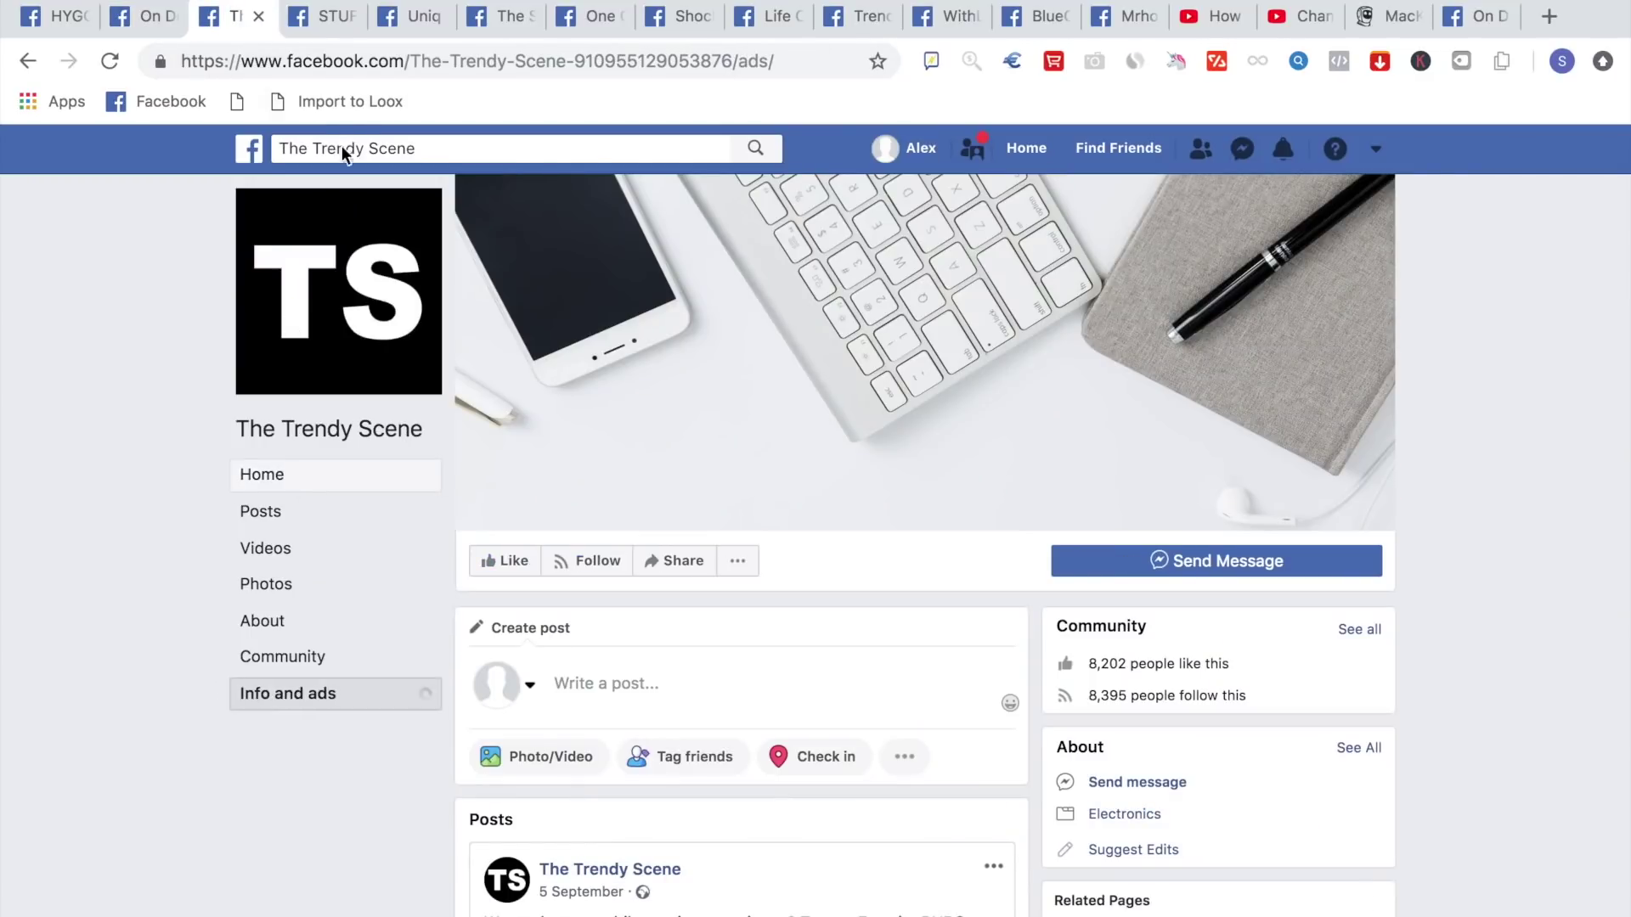
click(316, 17)
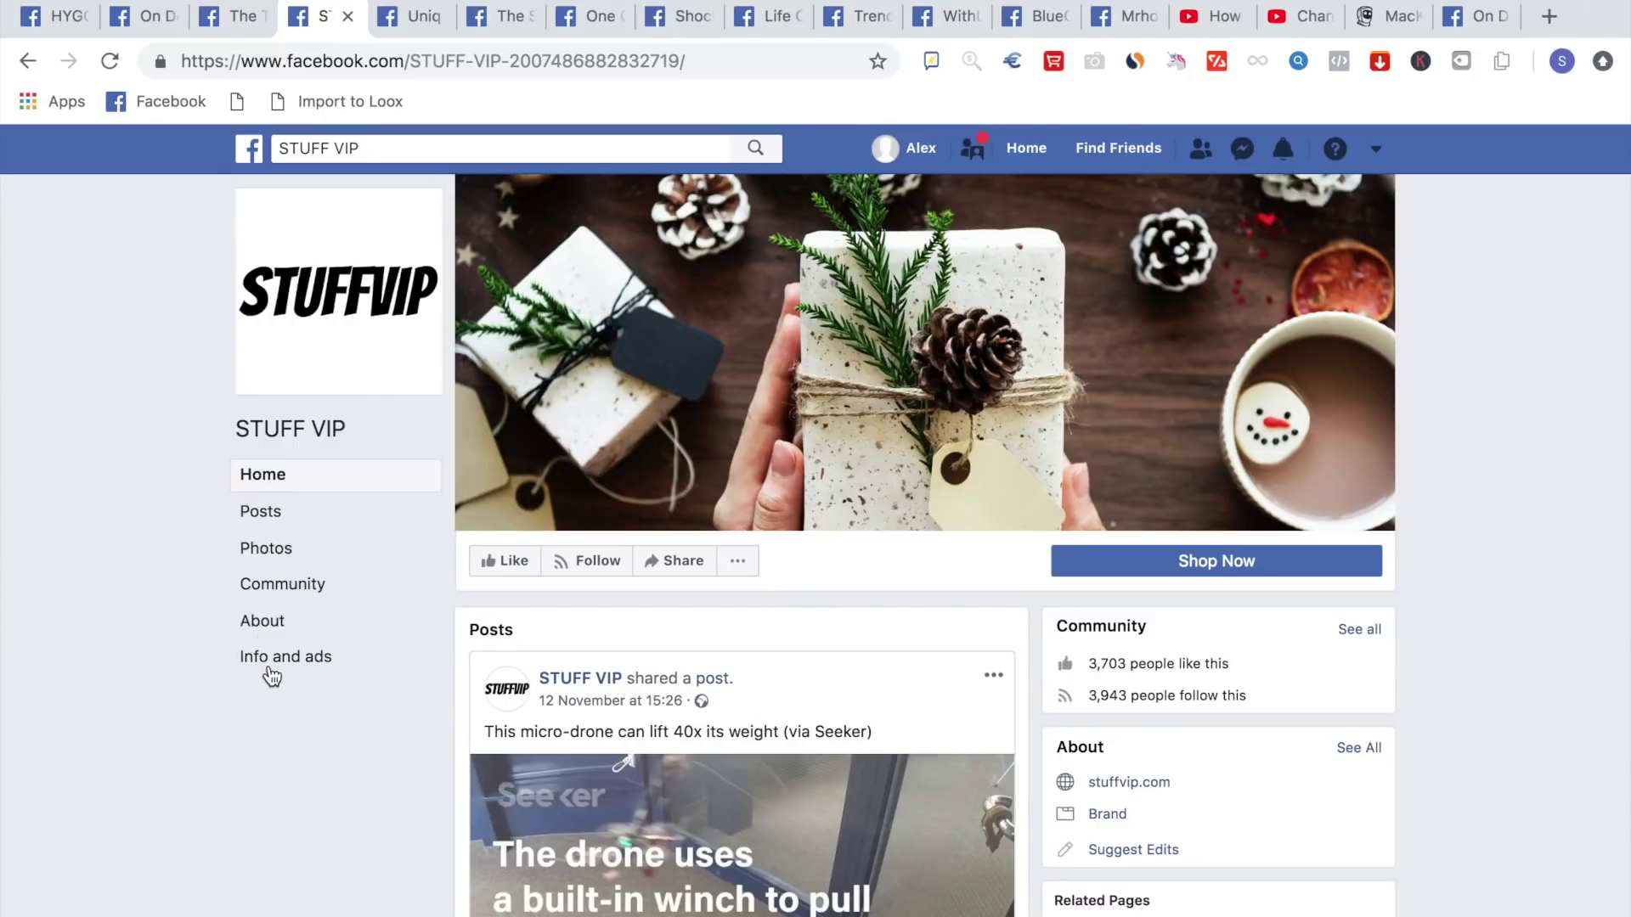
click(271, 661)
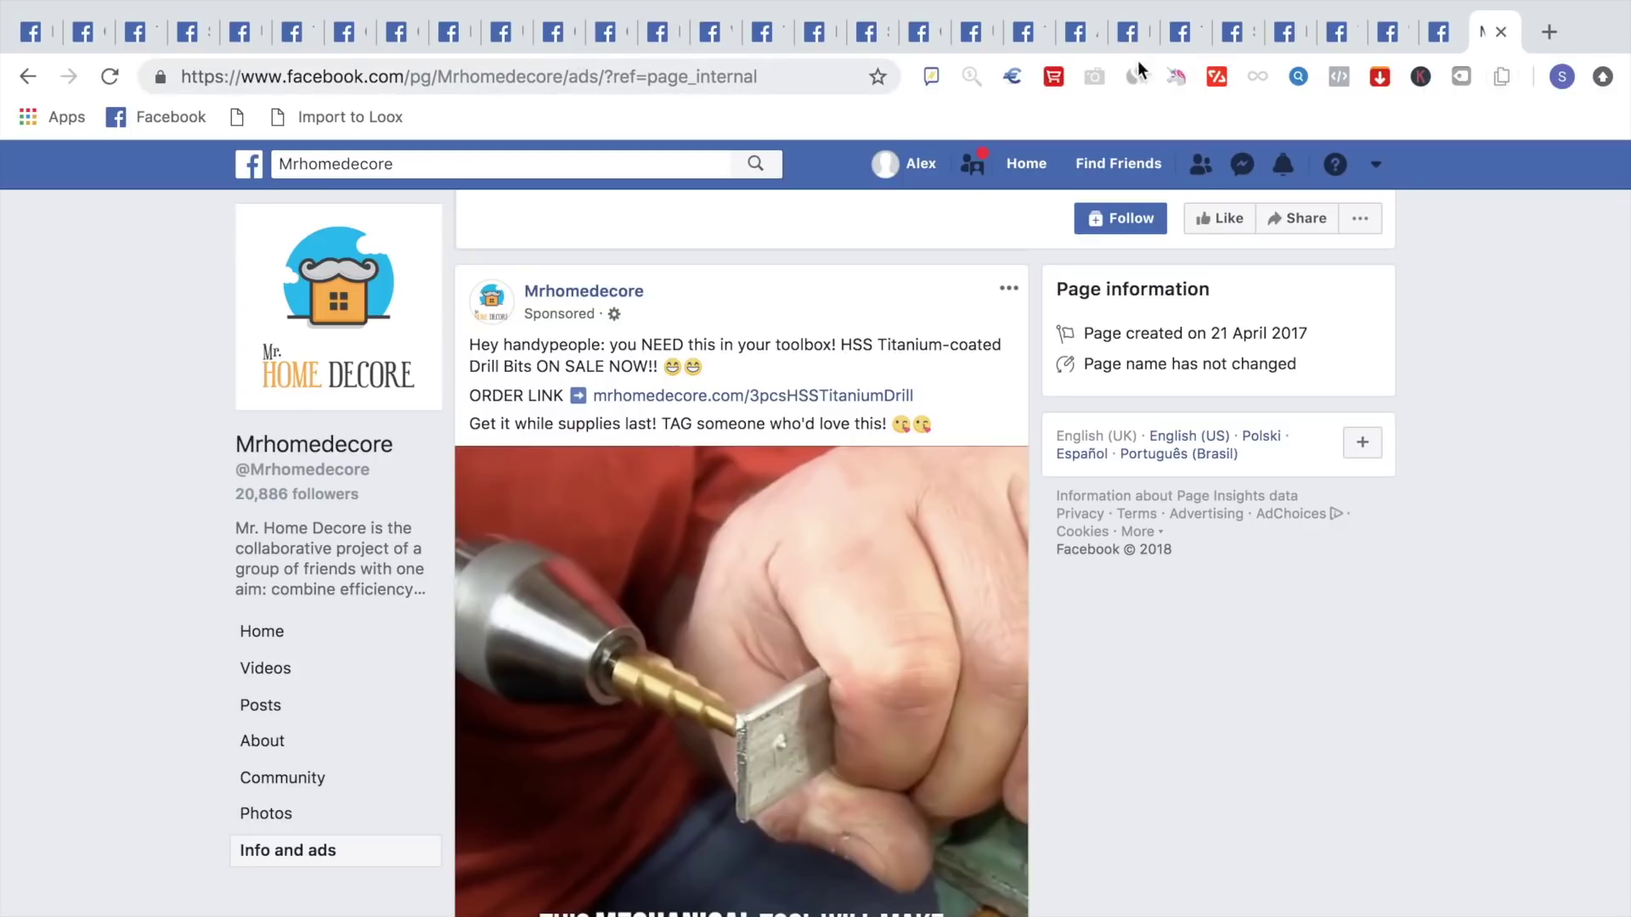
Copy all 29 tabs in the window as links and paste them into the Excel workbook starting at cell G7.
click(1509, 78)
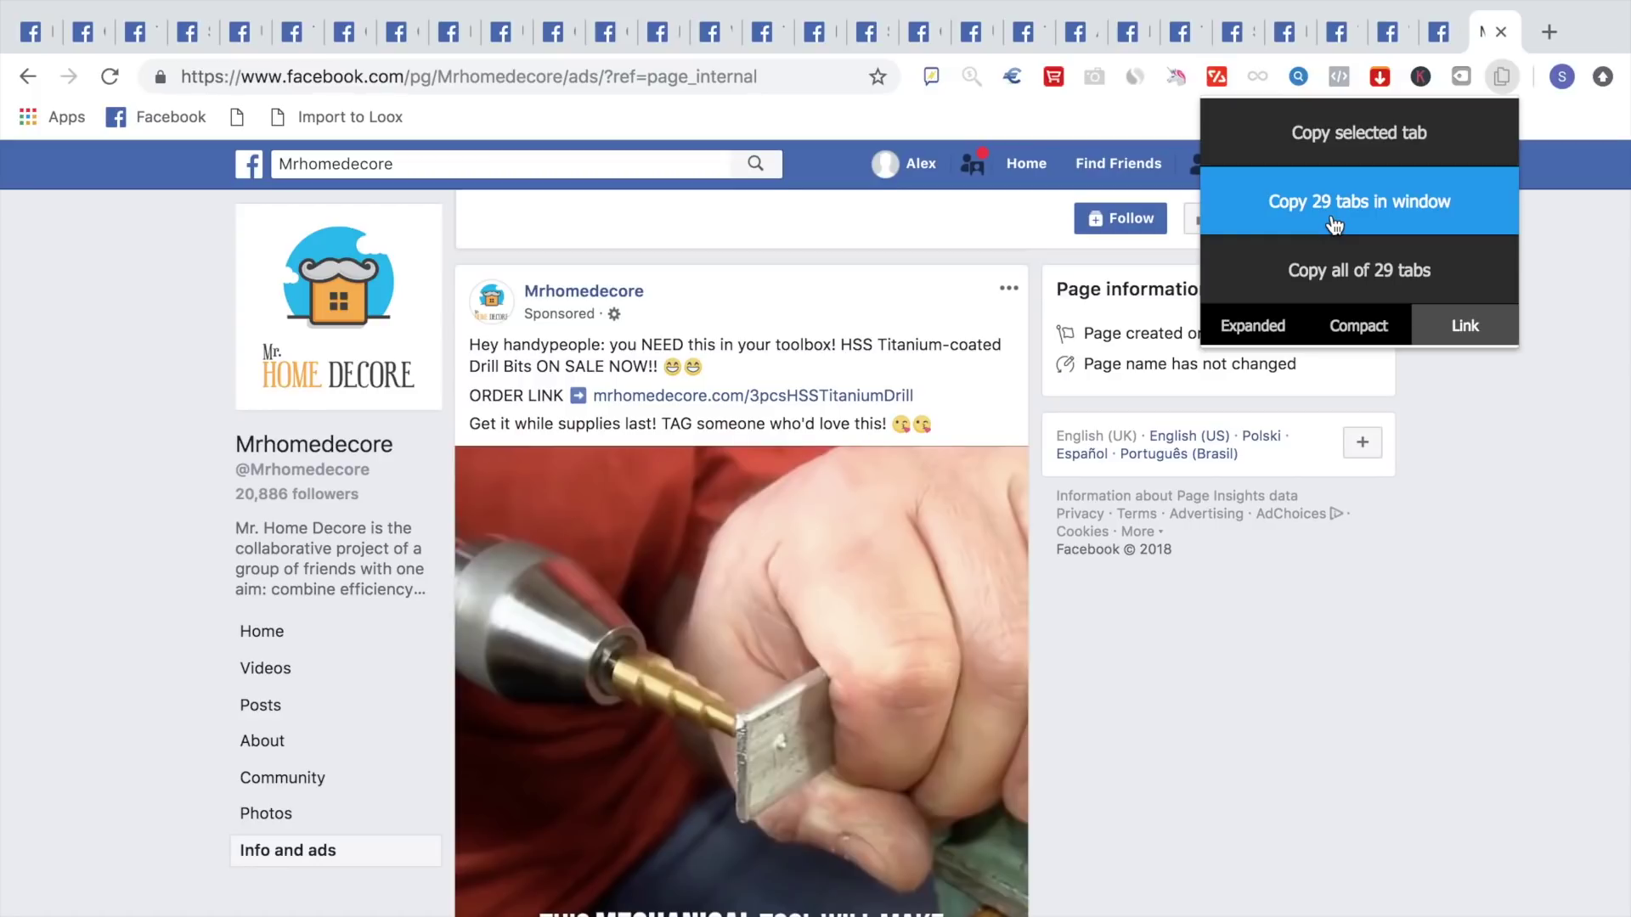
click(1334, 223)
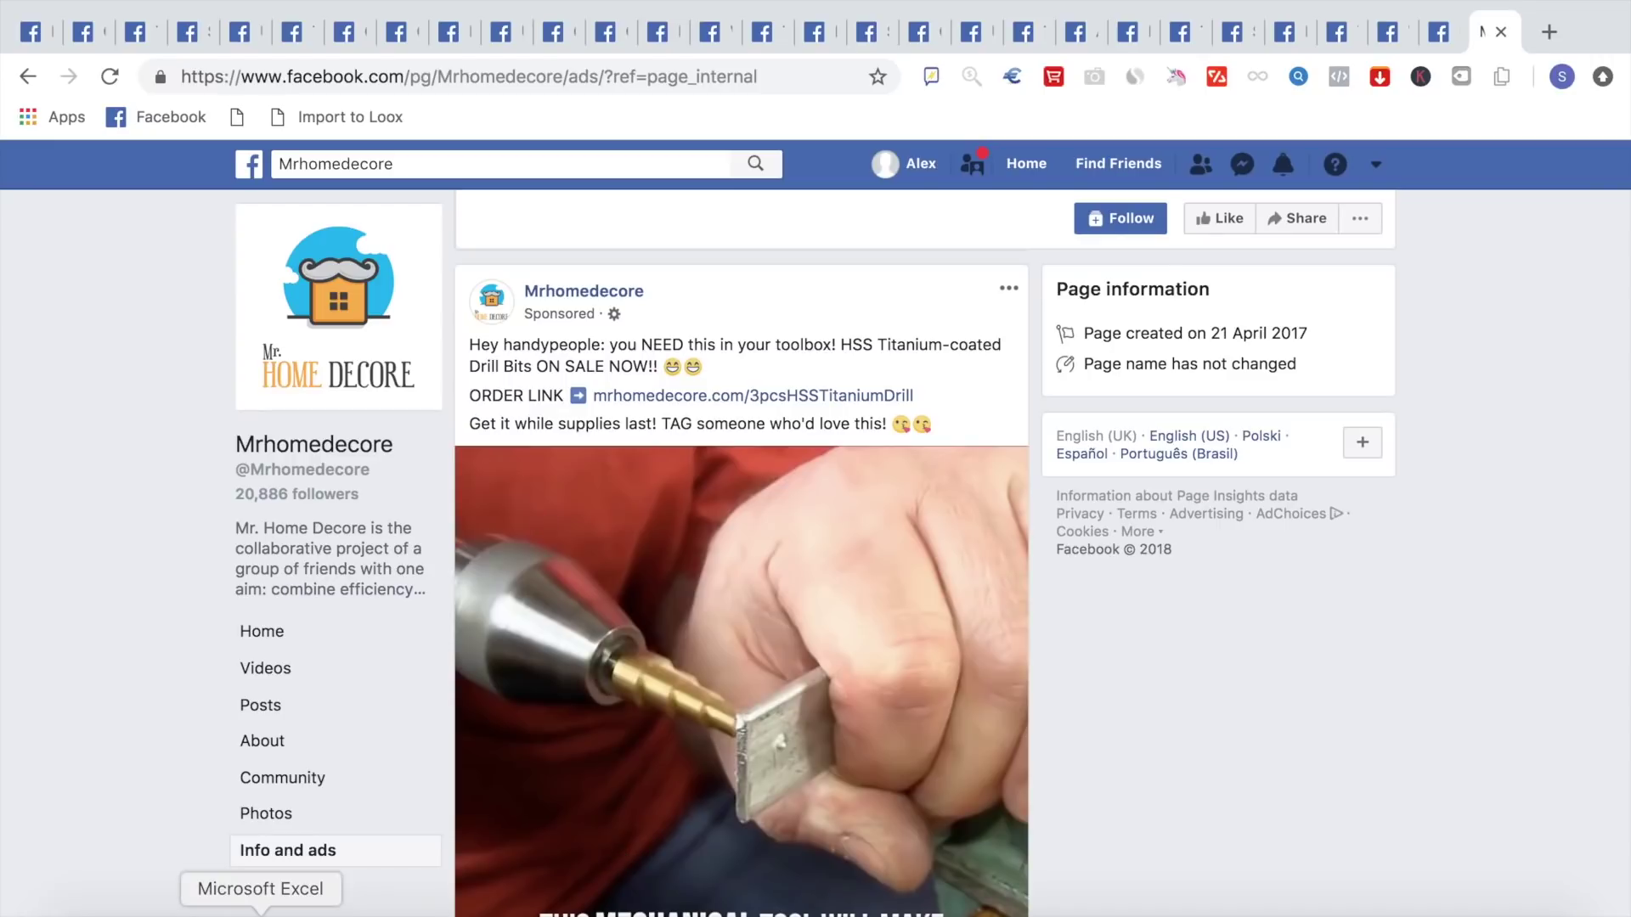
click(260, 908)
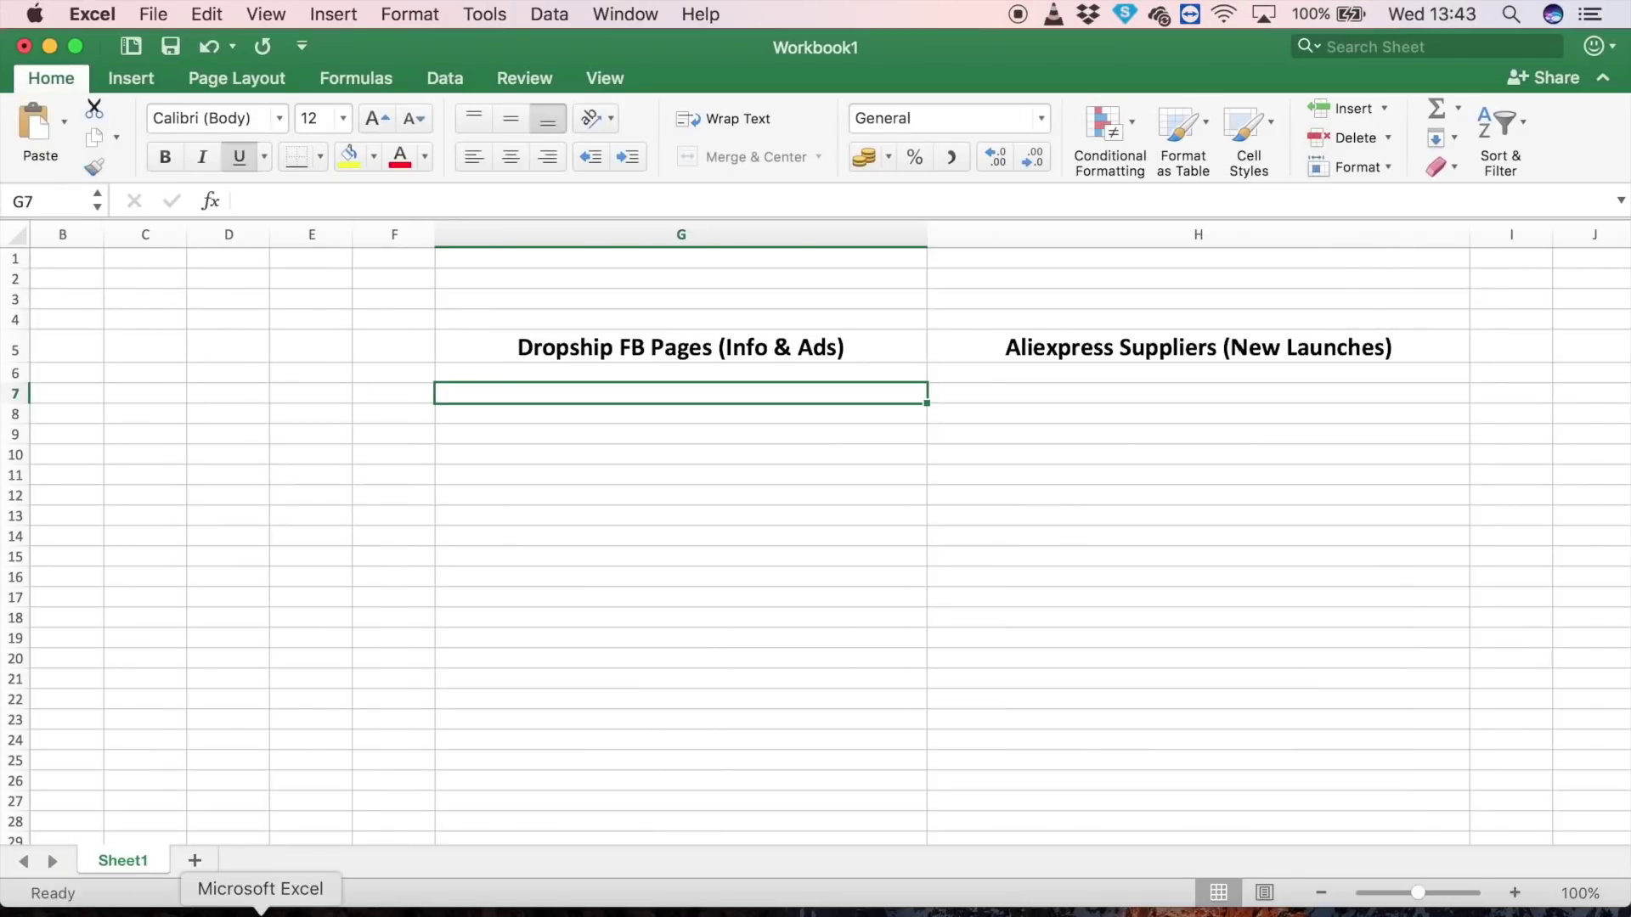
right_click(538, 395)
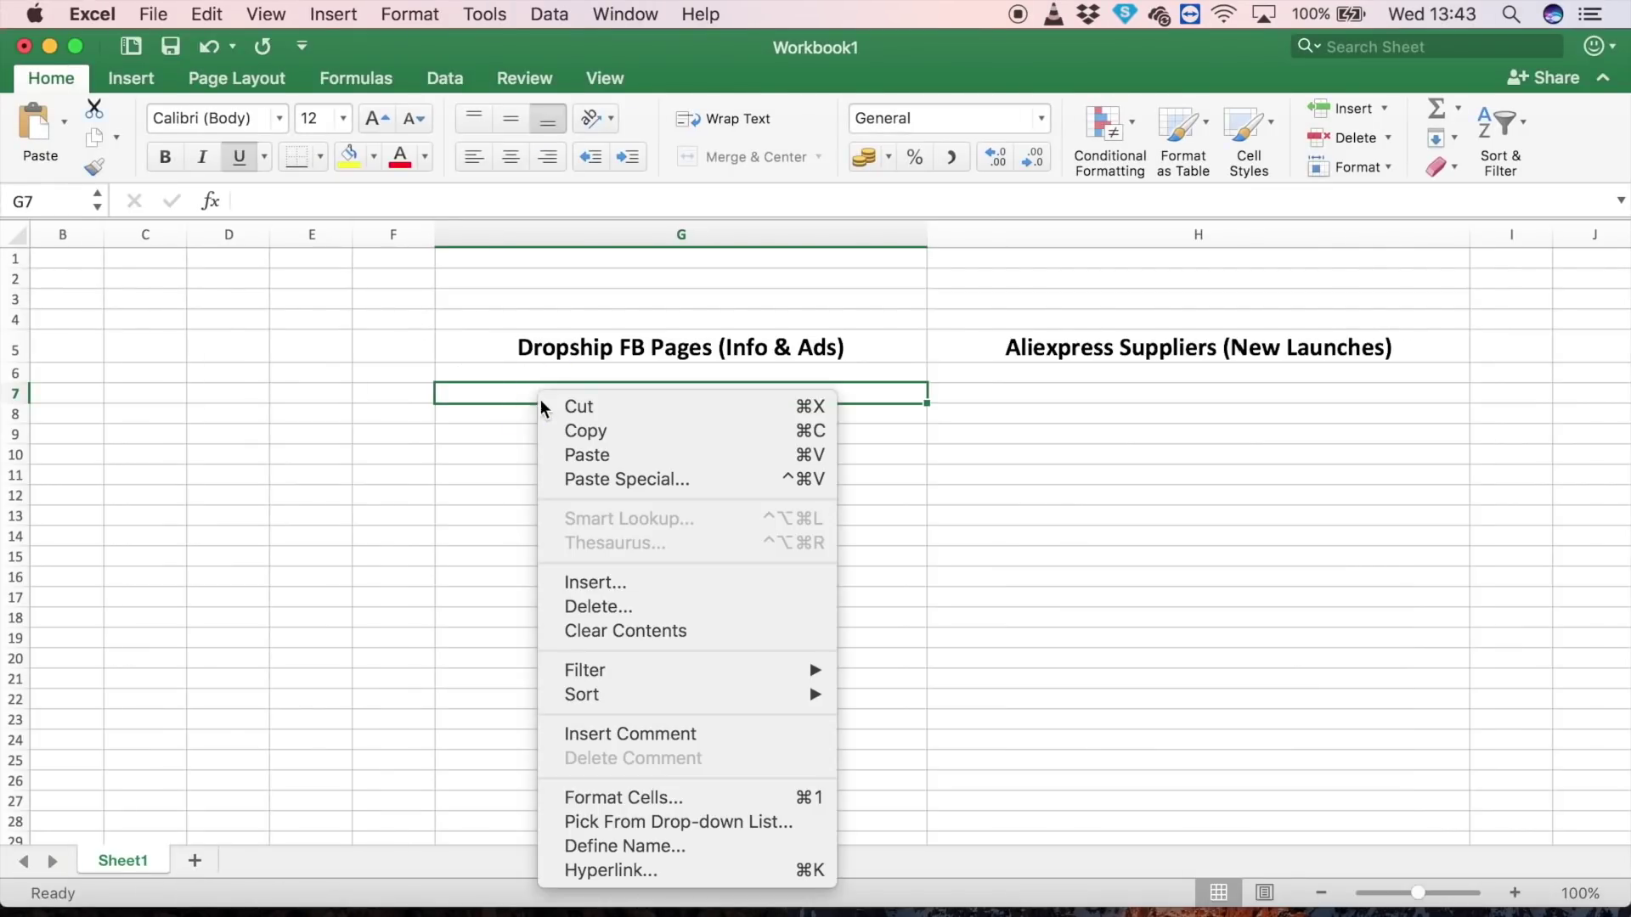
click(567, 456)
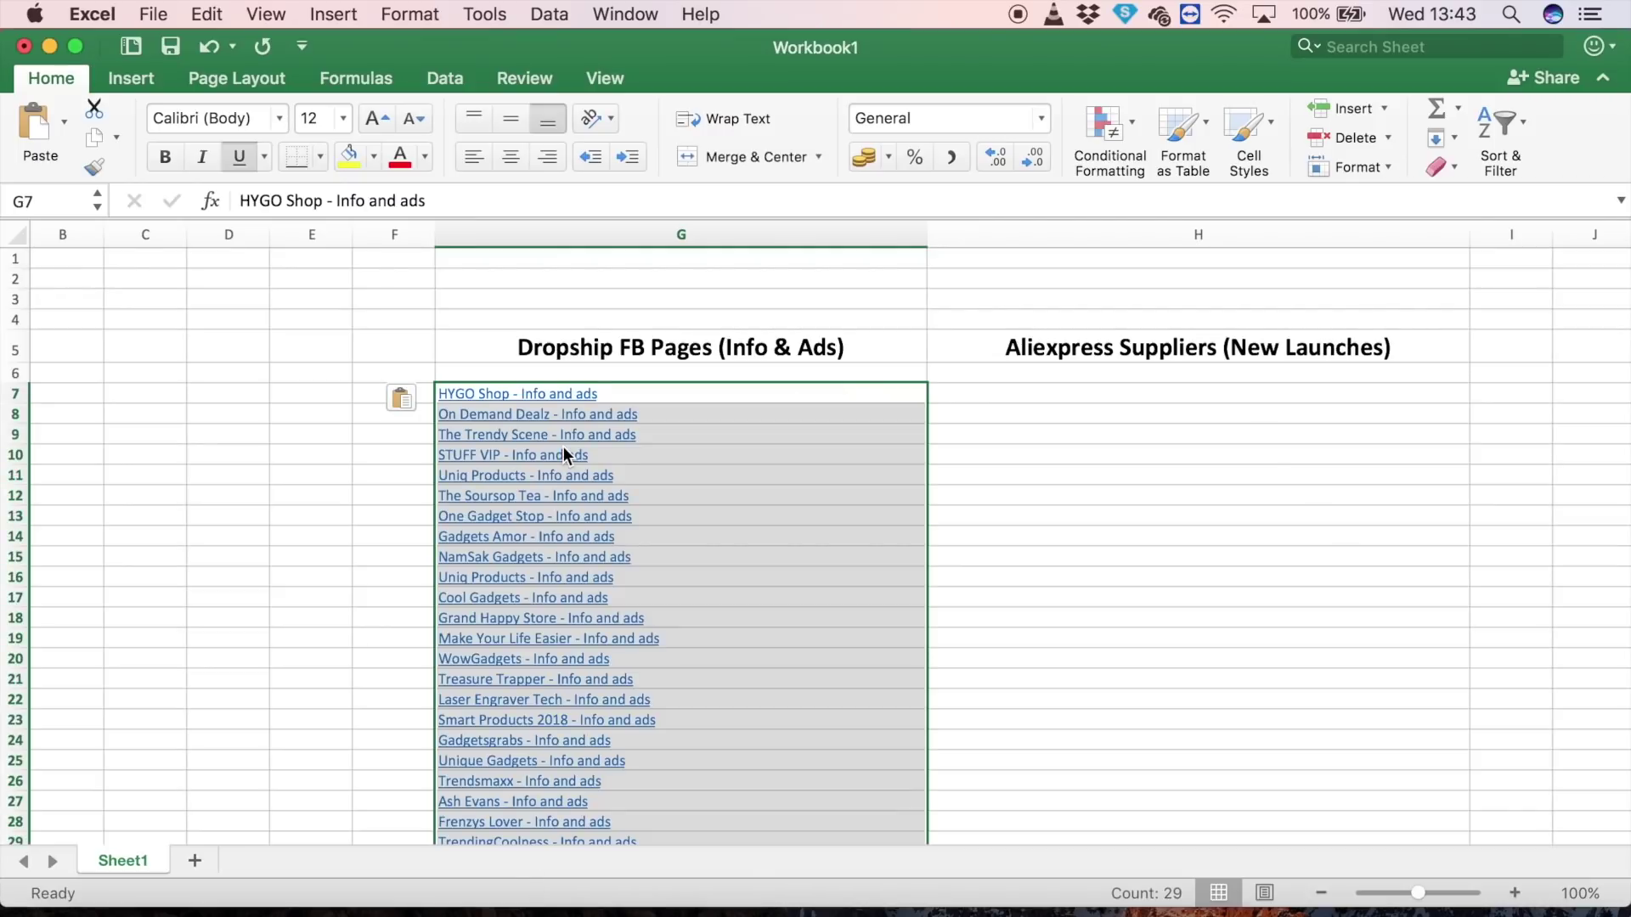
Look through the pasted Info and ads links under the Dropship FB Pages heading.
scroll(399, 675, down, 4)
scroll(398, 675, up, 4)
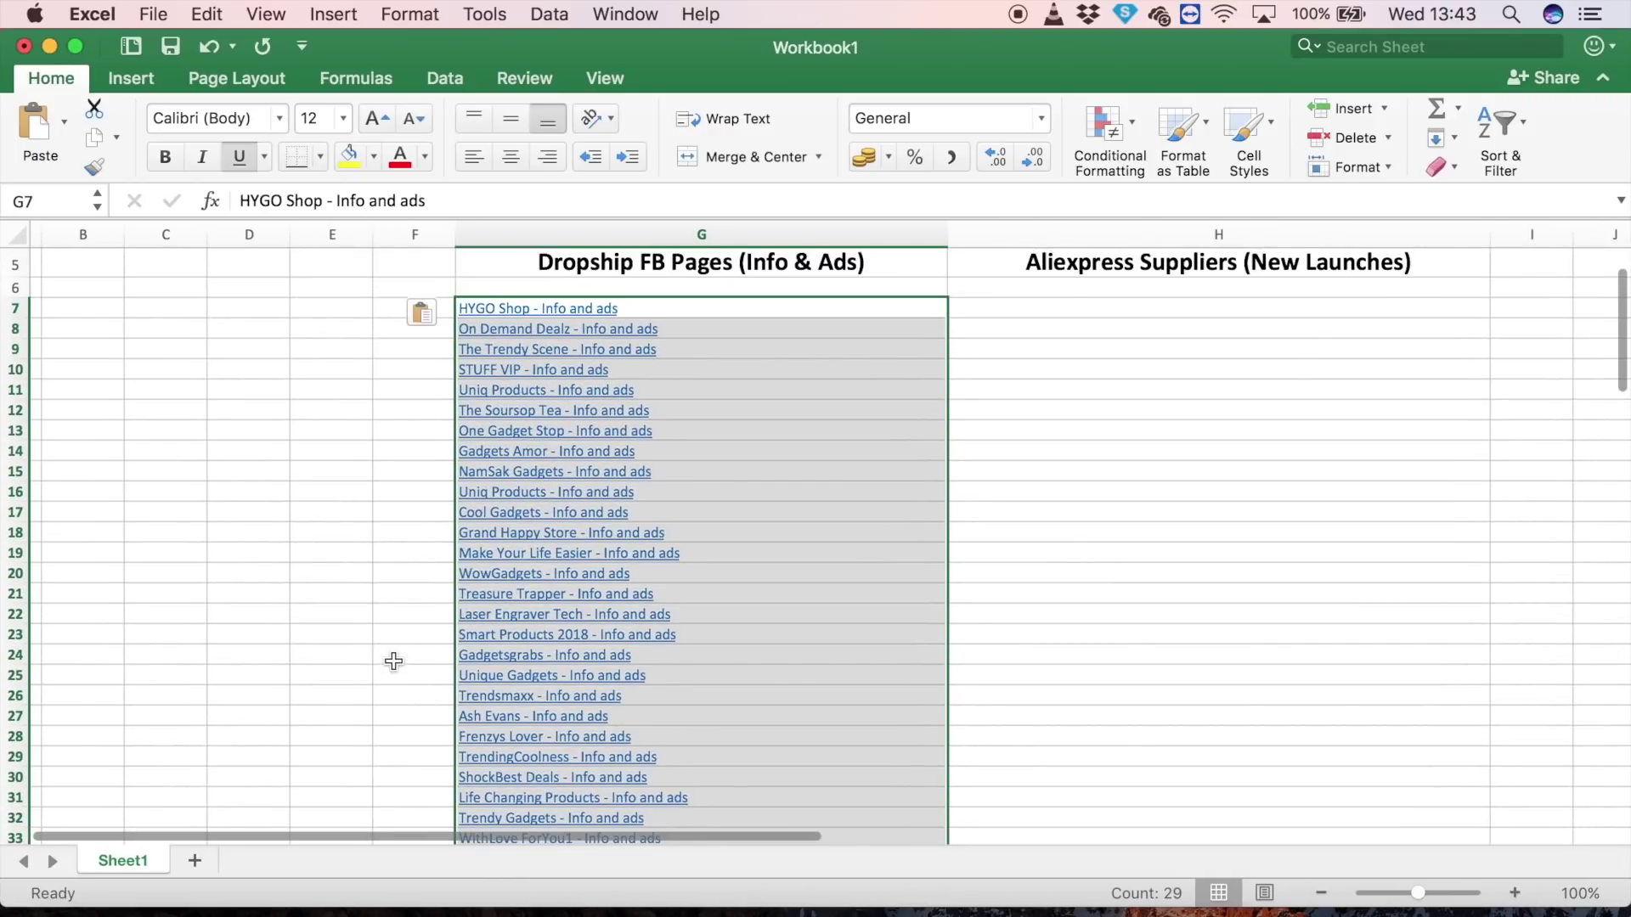
click(1233, 483)
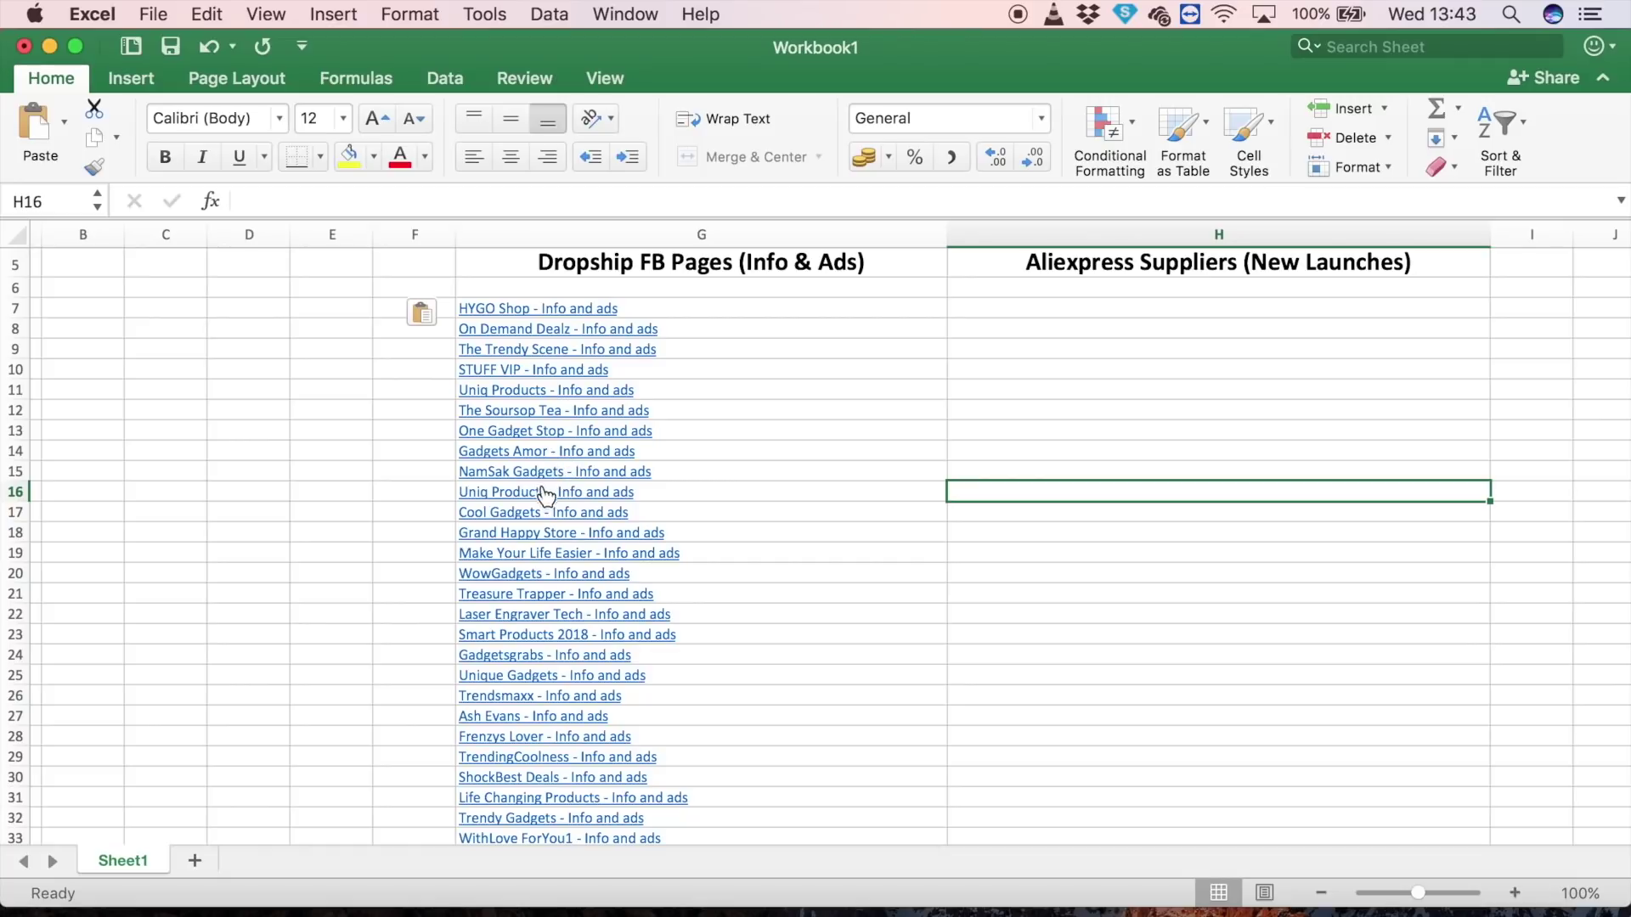
scroll(544, 480, down, 4)
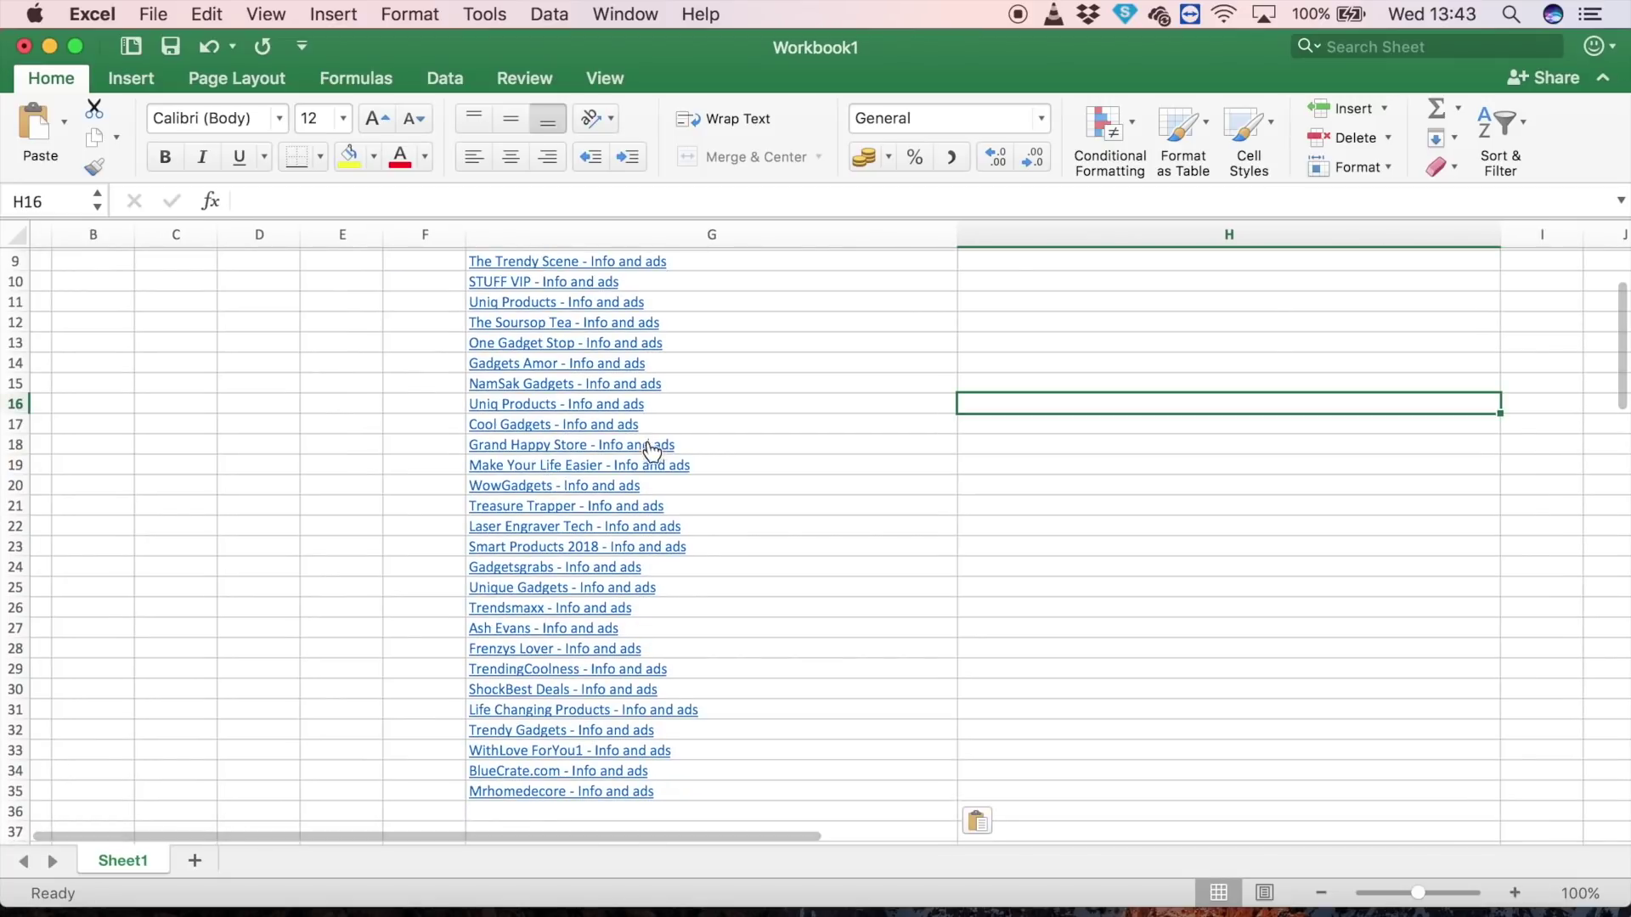
mouse_move(650, 447)
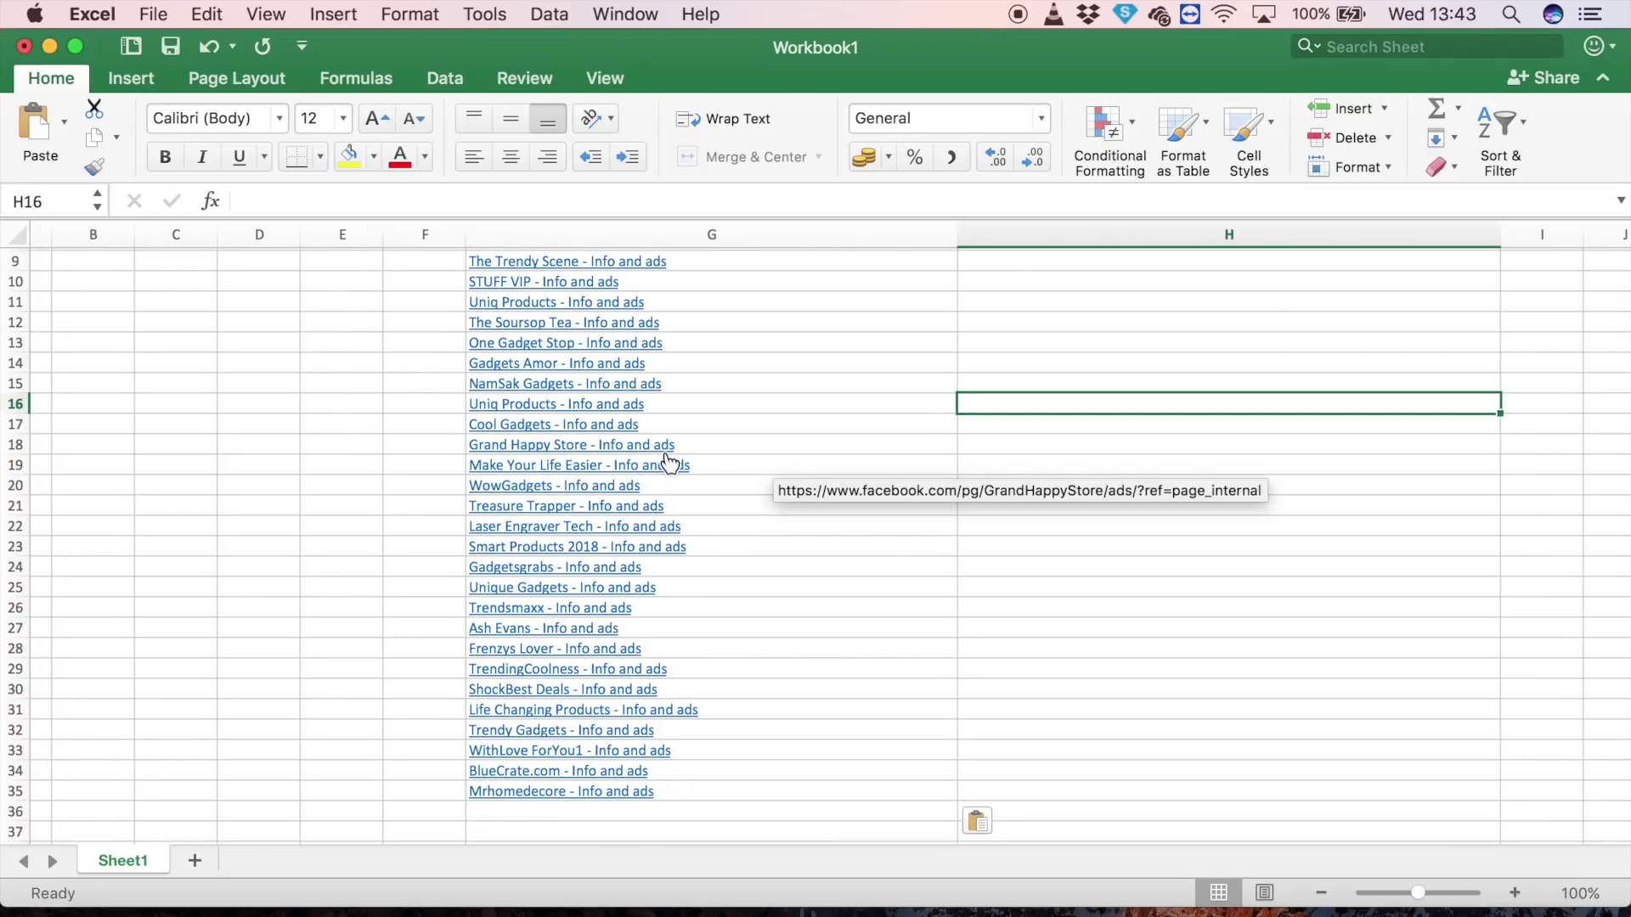
scroll(753, 552, up, 8)
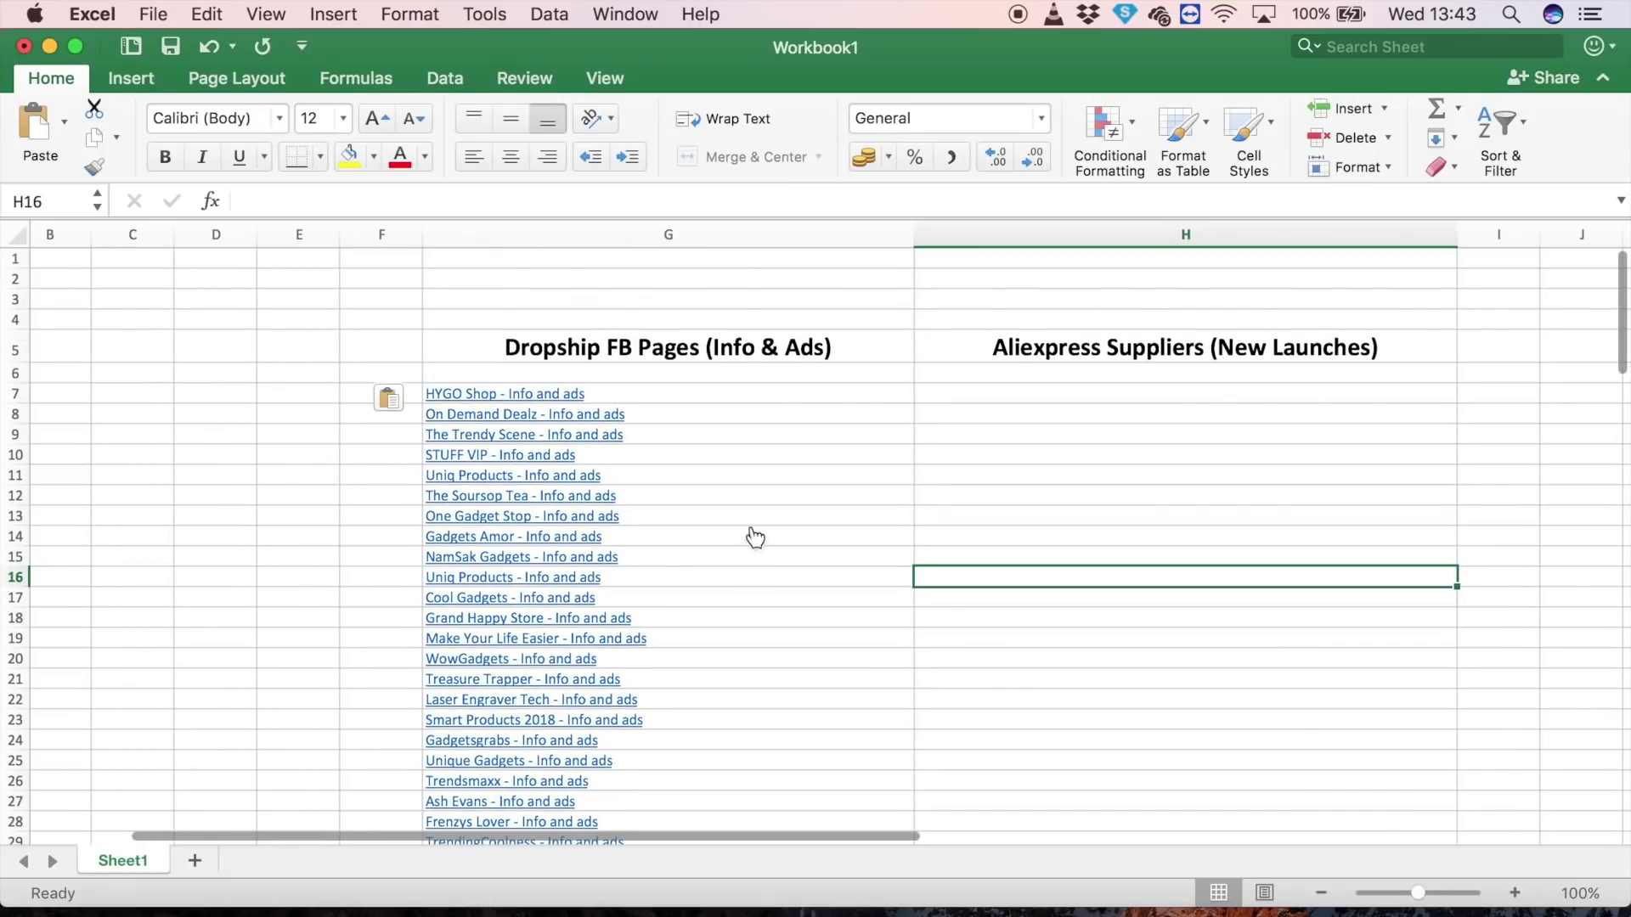
Open the On Demand Dealz Info and ads link from the list and review the page's active ads in Chrome.
click(556, 414)
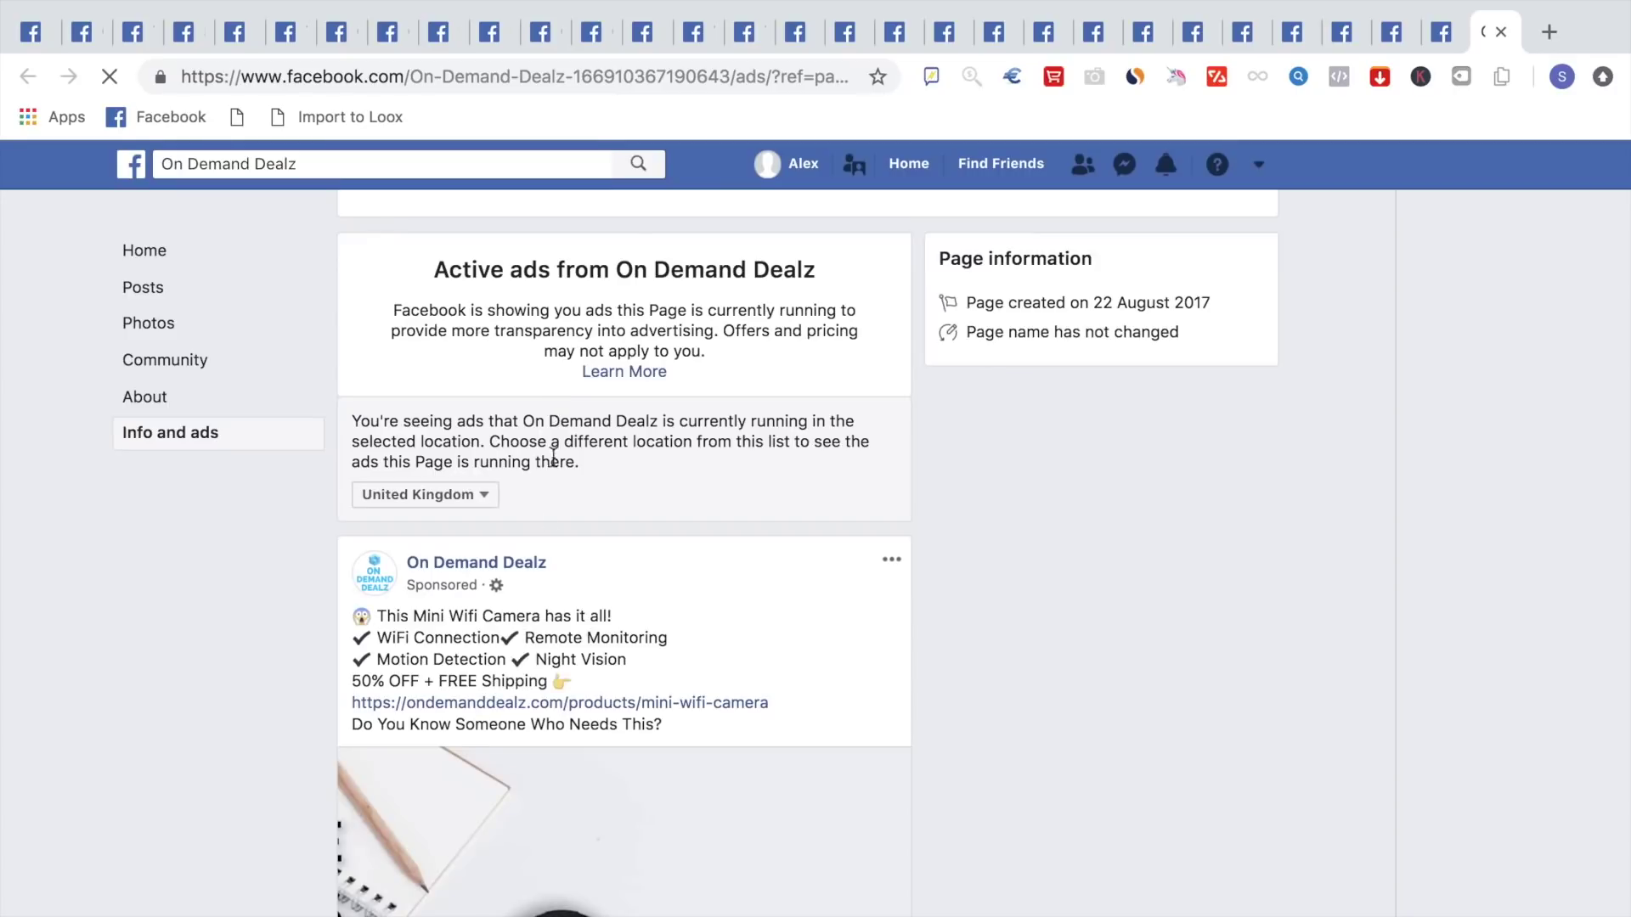
scroll(551, 608, down, 3)
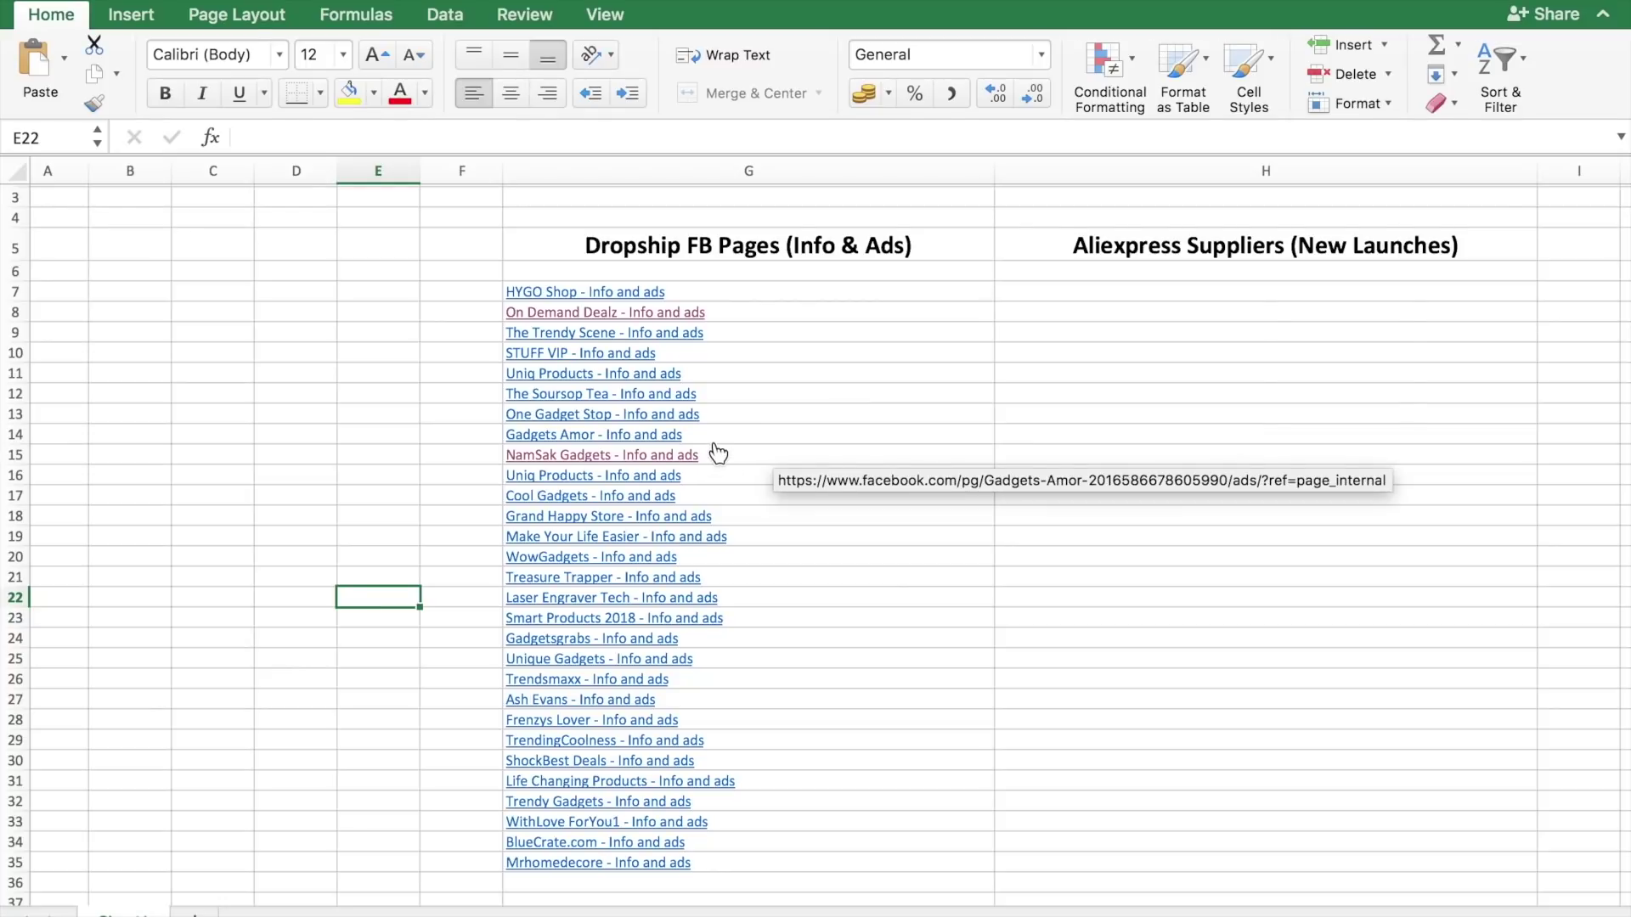
scroll(768, 491, down, 5)
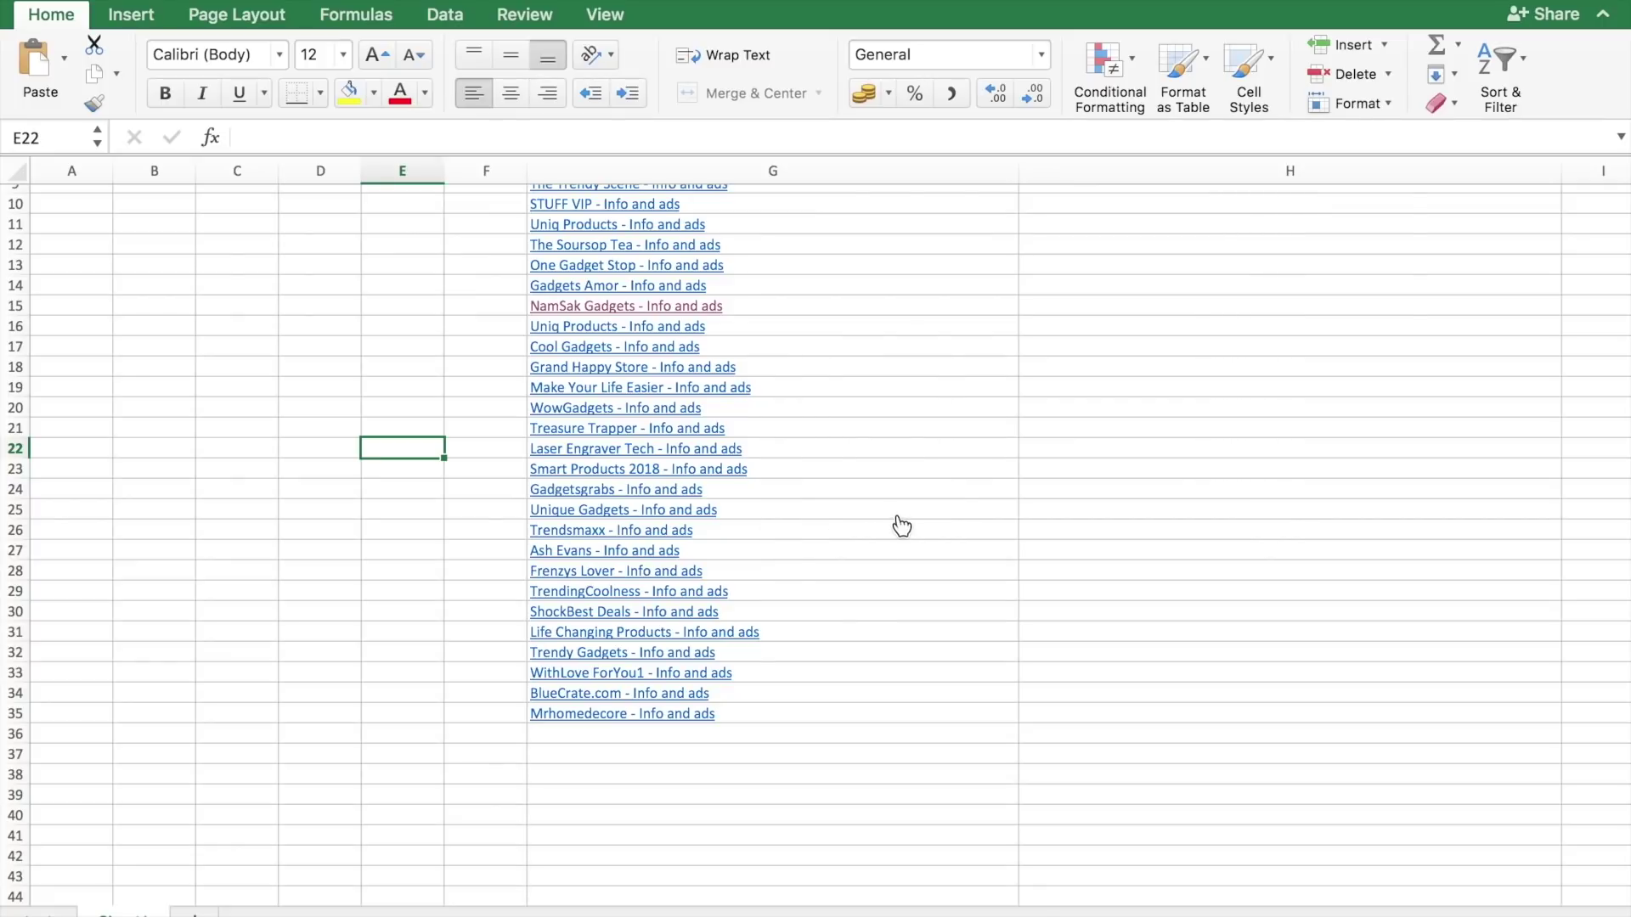
Open the Mrhomedecore Info and ads link from the list and review the page's active ads.
scroll(901, 524, up, 5)
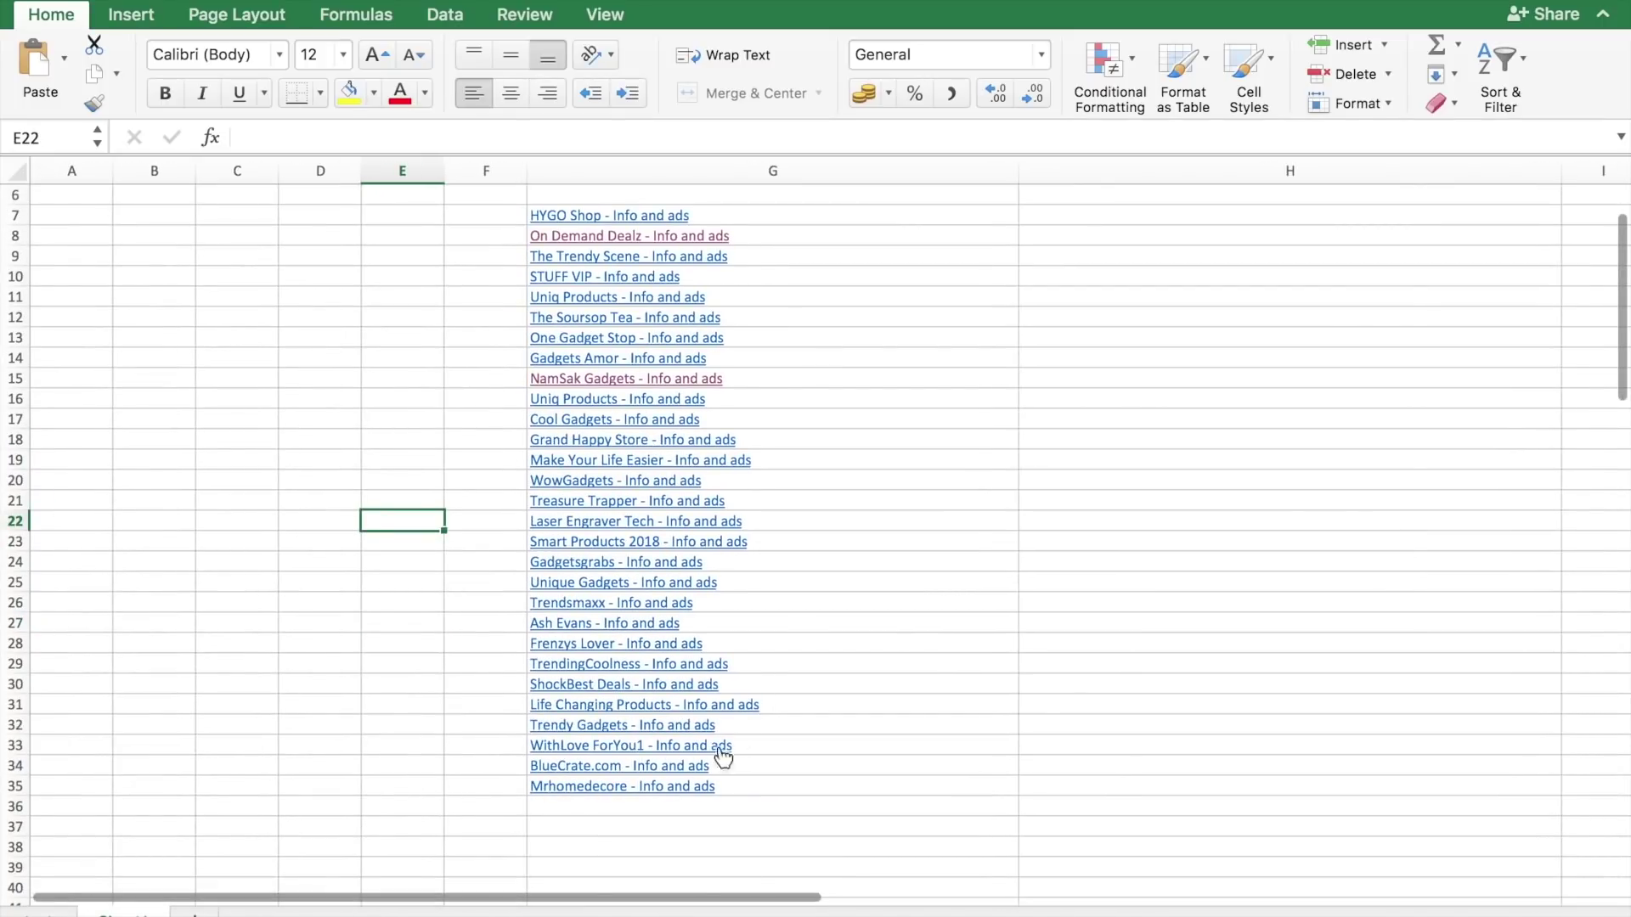
click(670, 794)
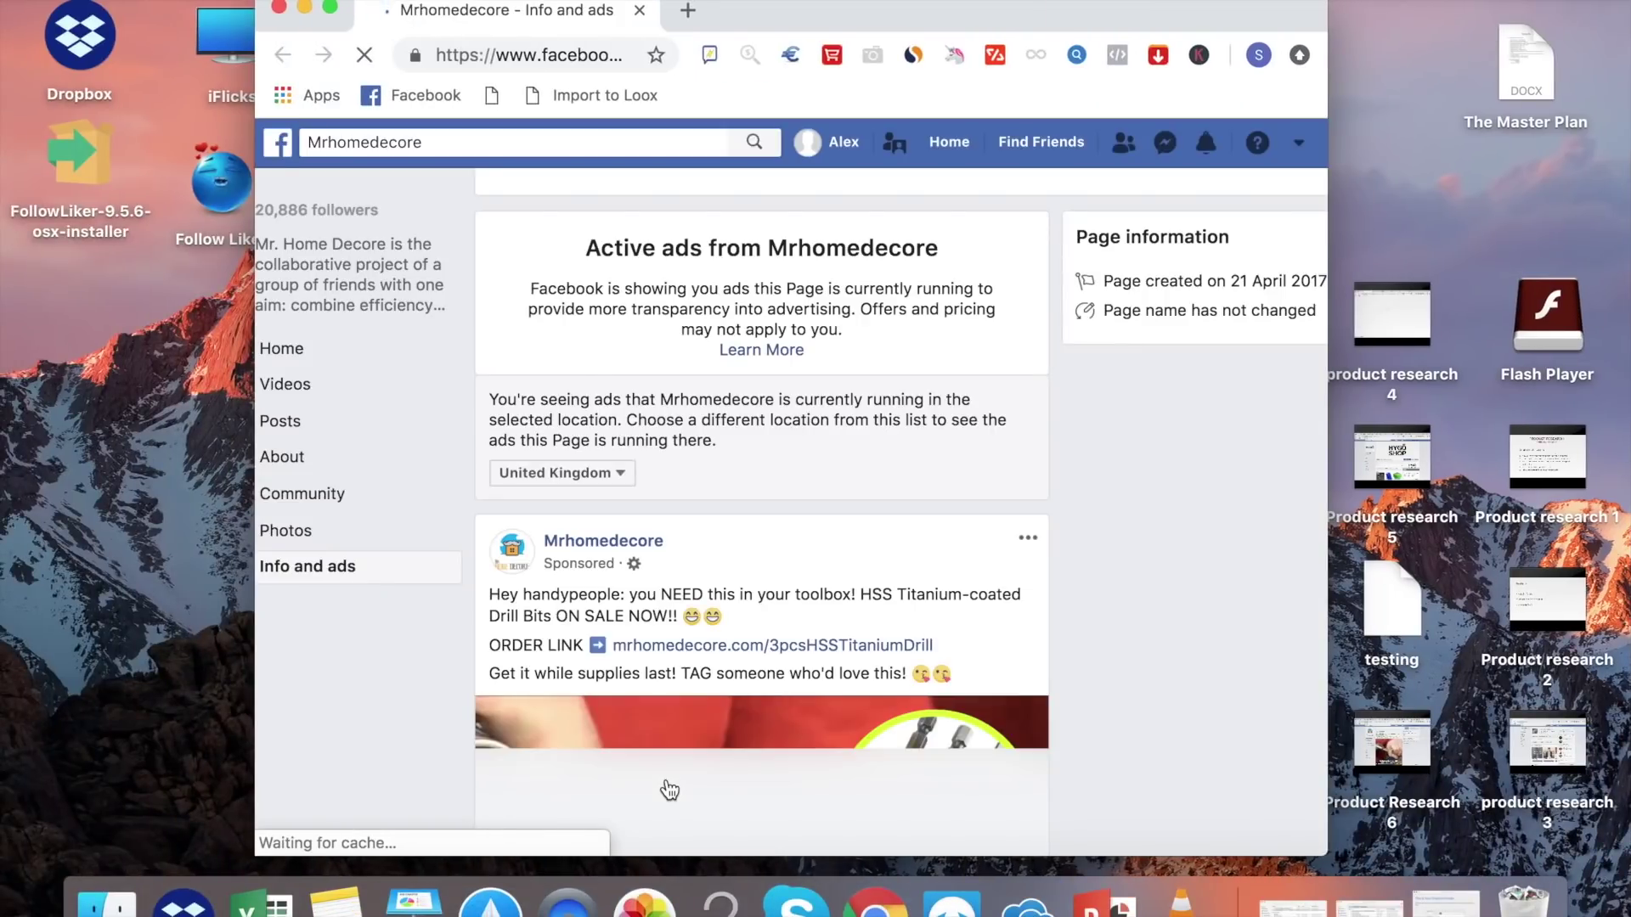
scroll(747, 611, down, 5)
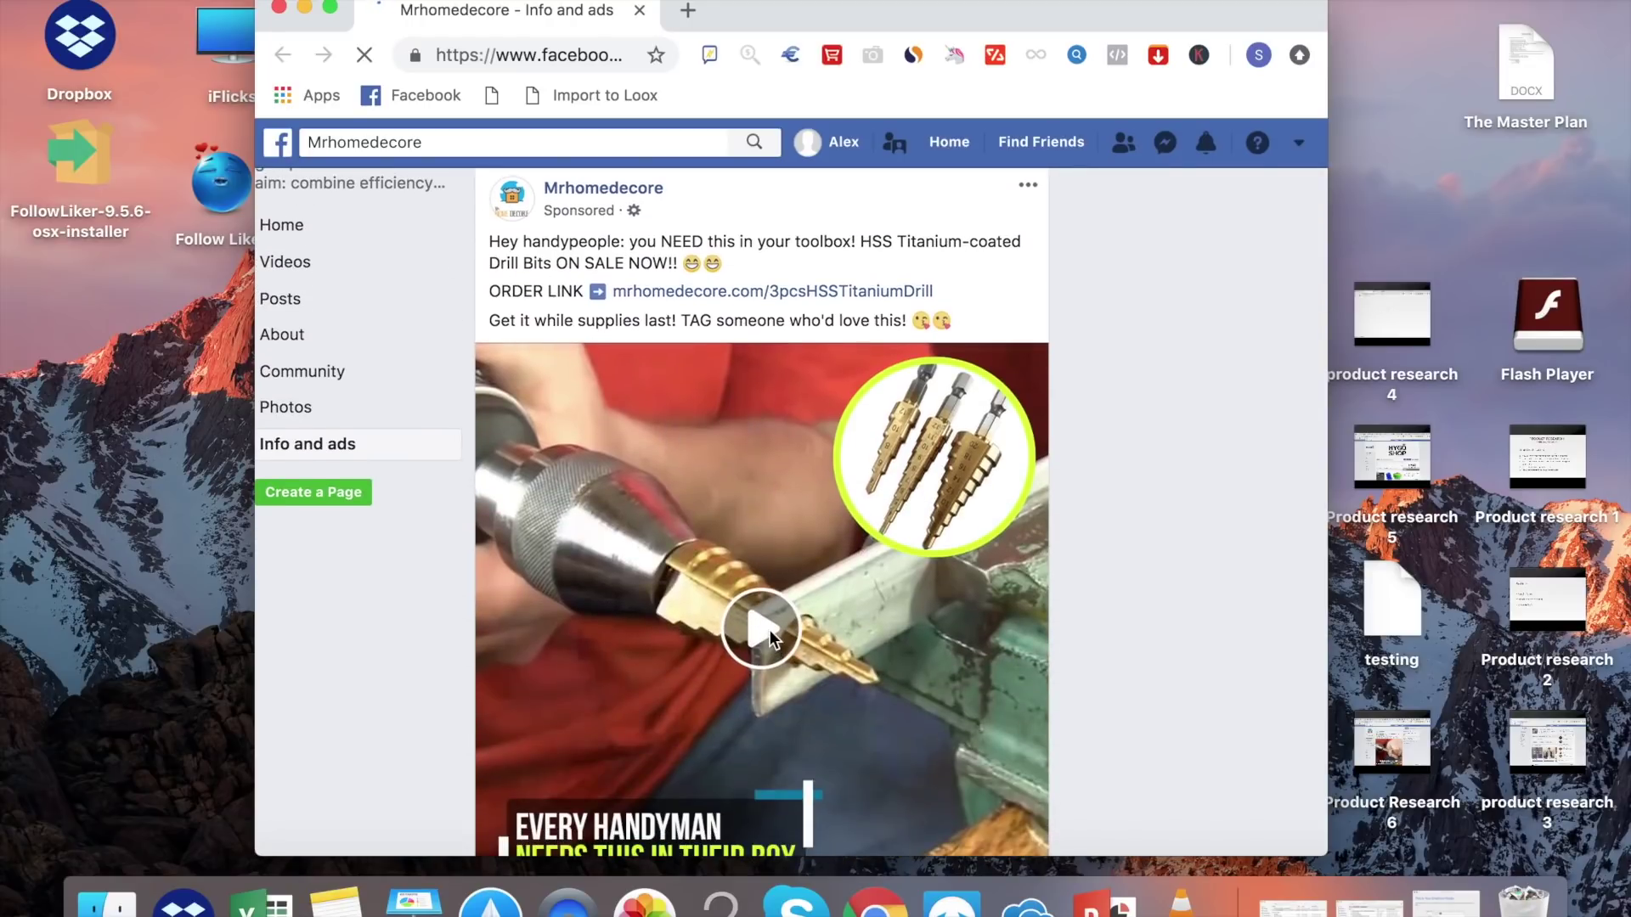
scroll(770, 633, down, 5)
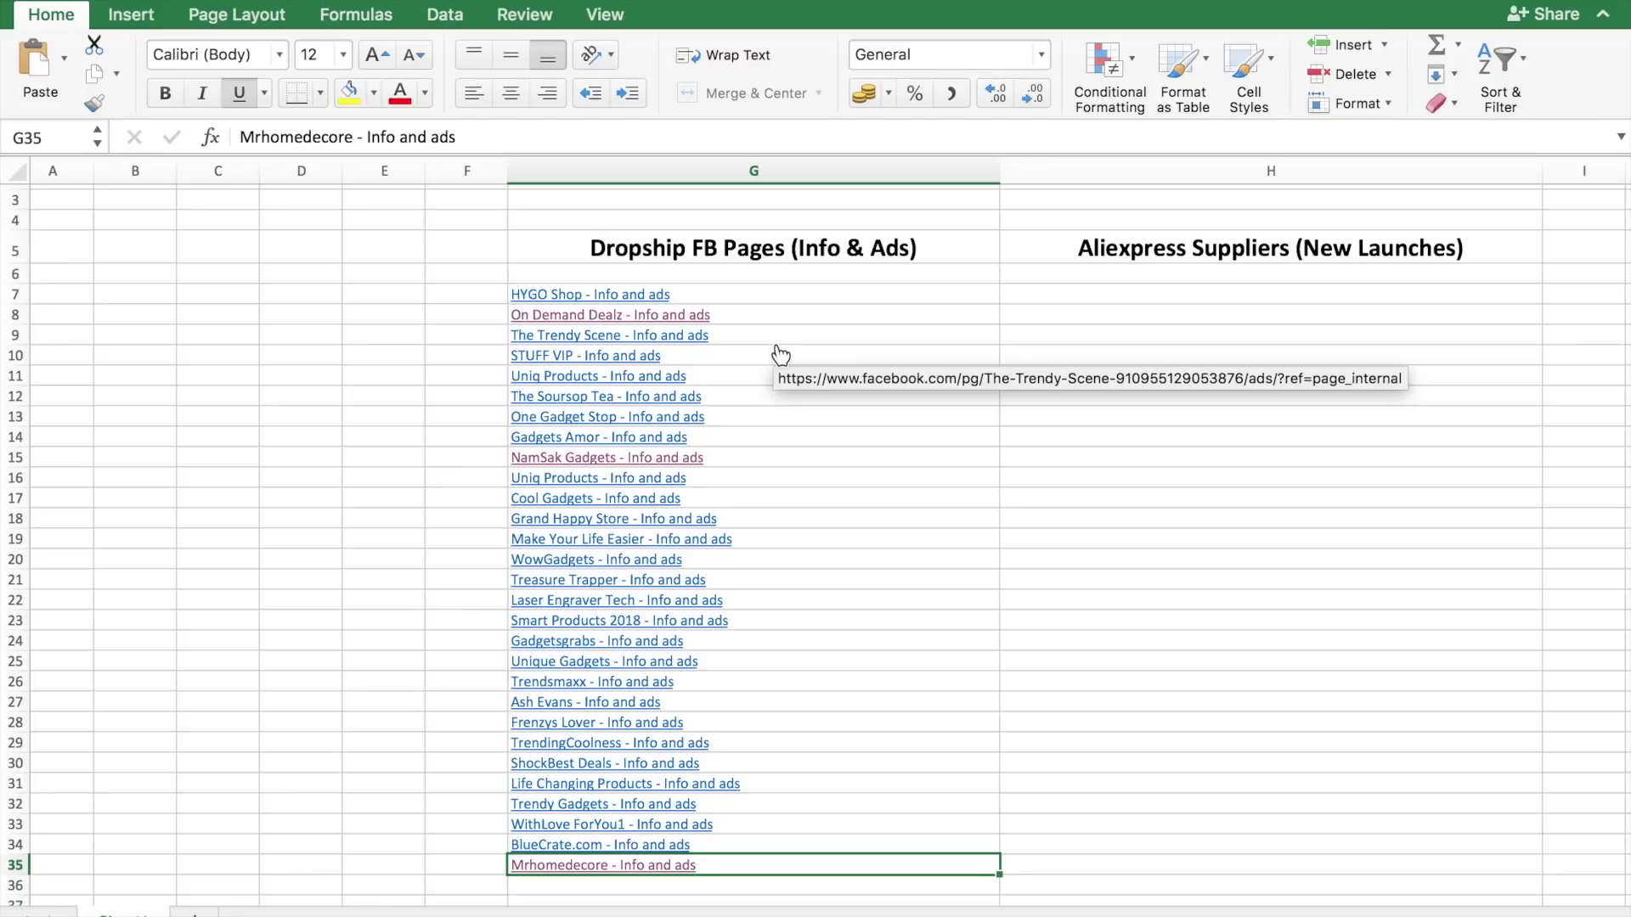
Open the On Demand Dealz Info and ads link from the workbook and find the Mini Wifi Camera video ad.
click(642, 315)
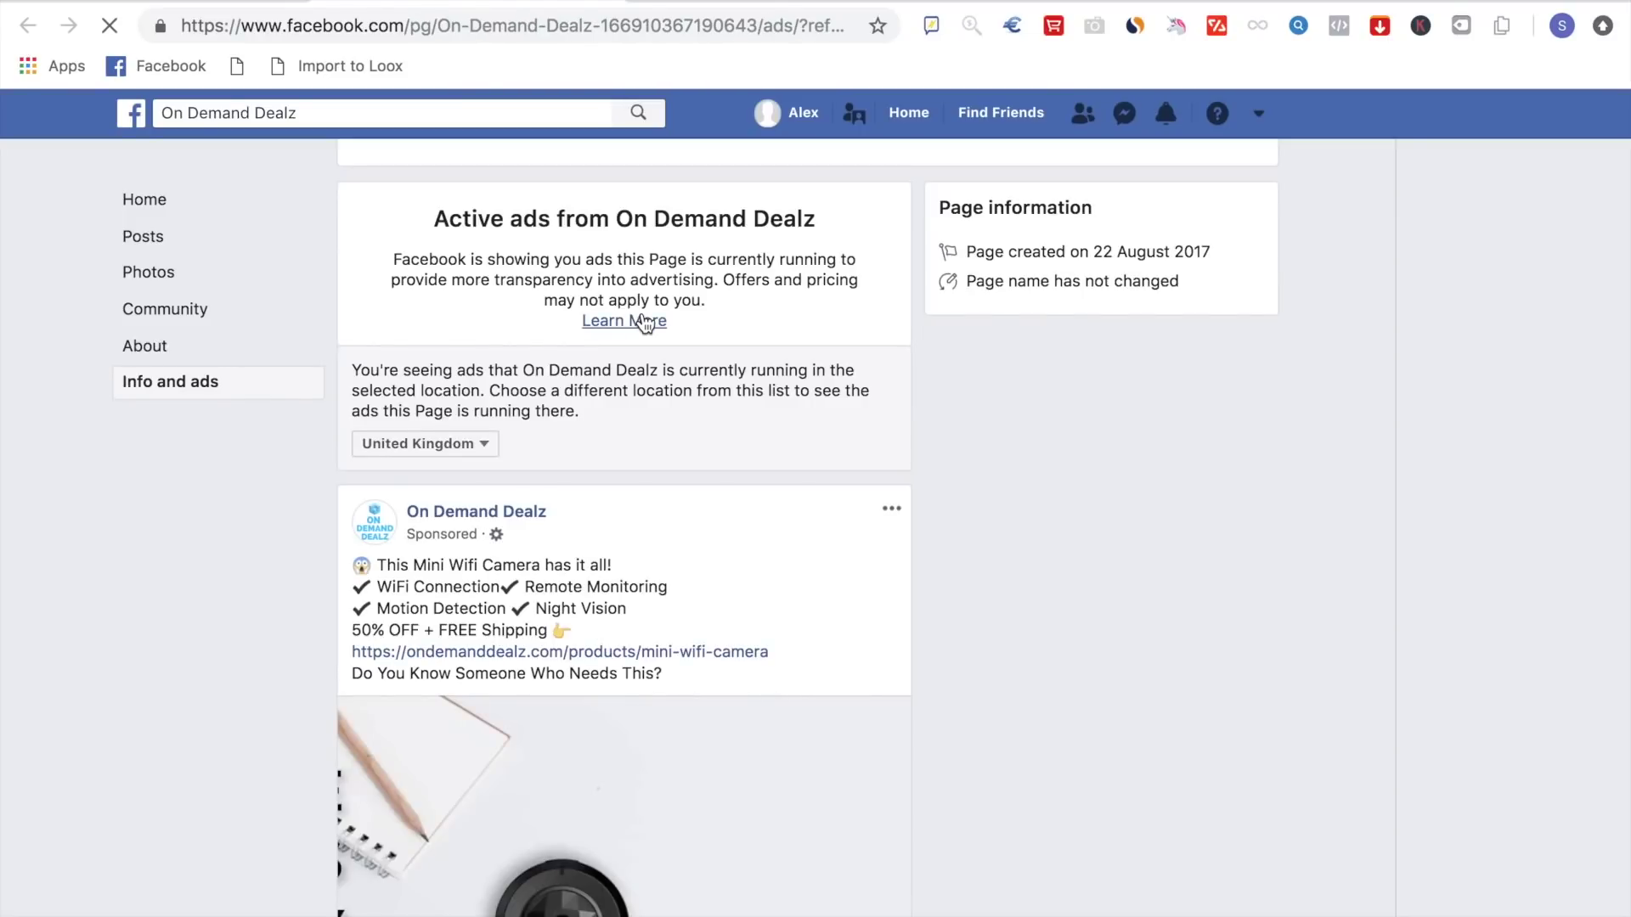
scroll(643, 323, down, 5)
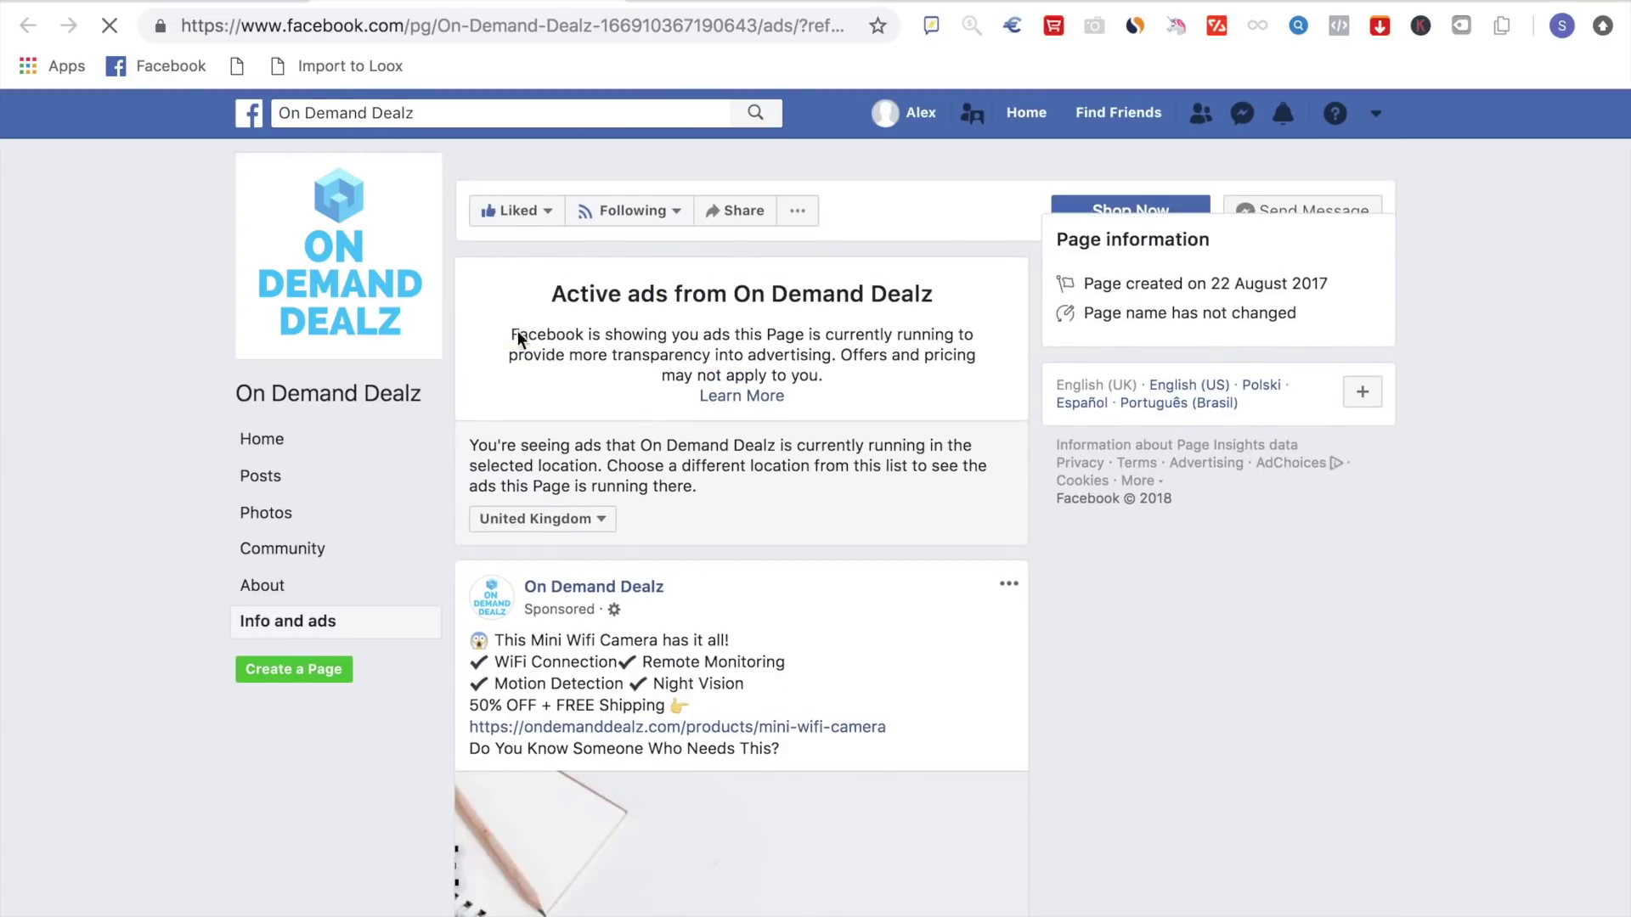
scroll(733, 463, down, 5)
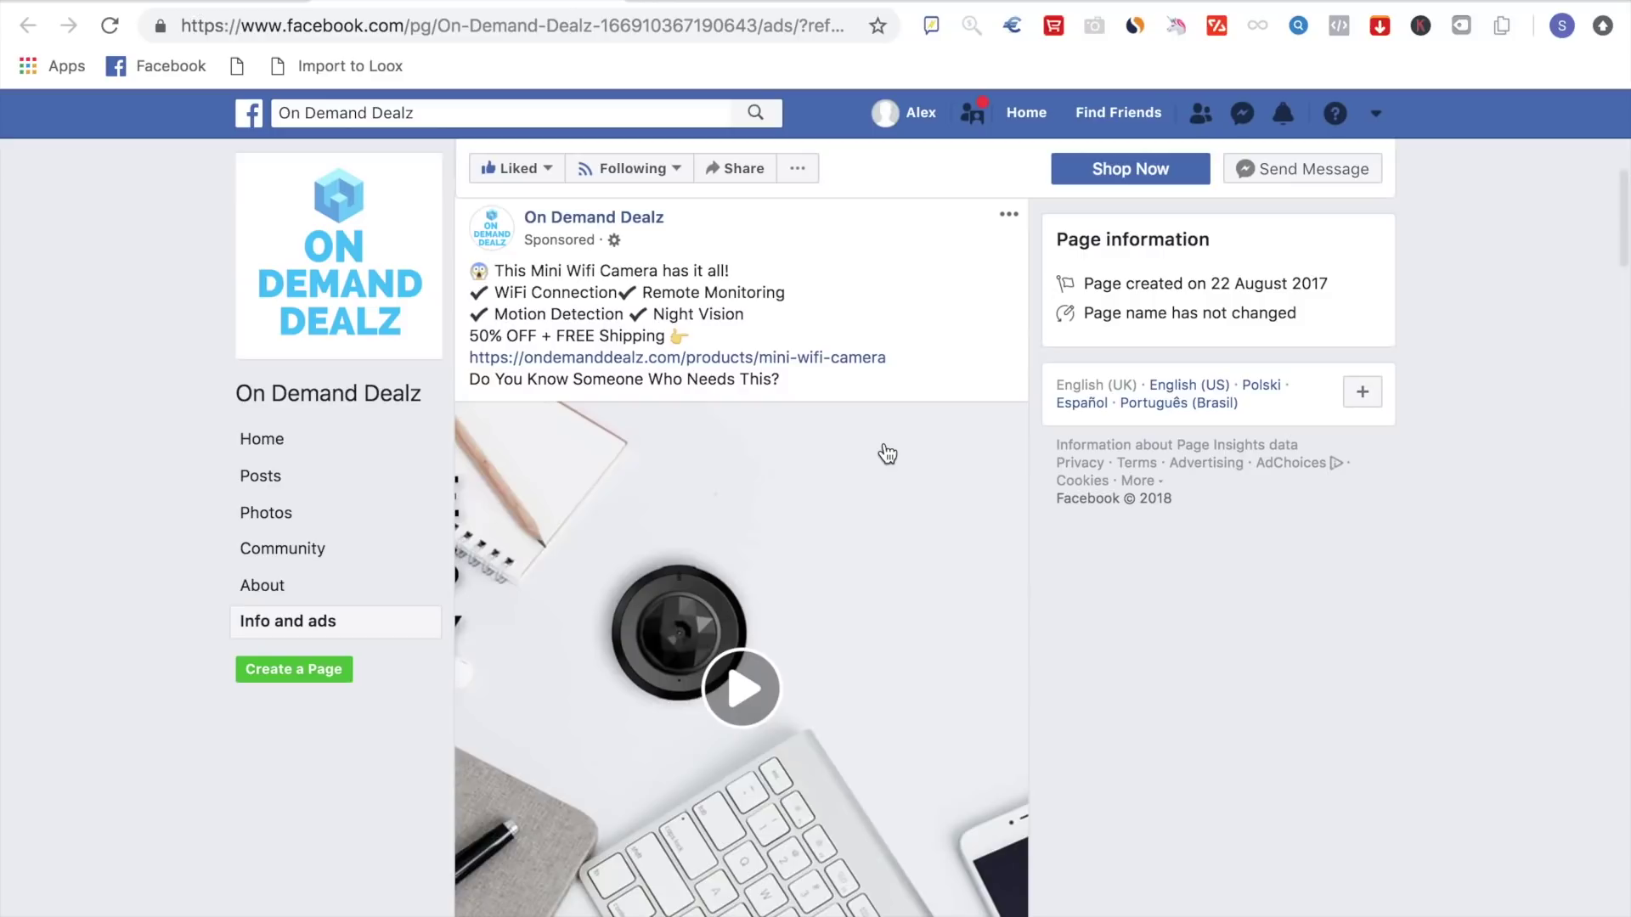
Copy the Mini Wifi Camera ad's video URL at the current time and load it in the browser.
right_click(887, 456)
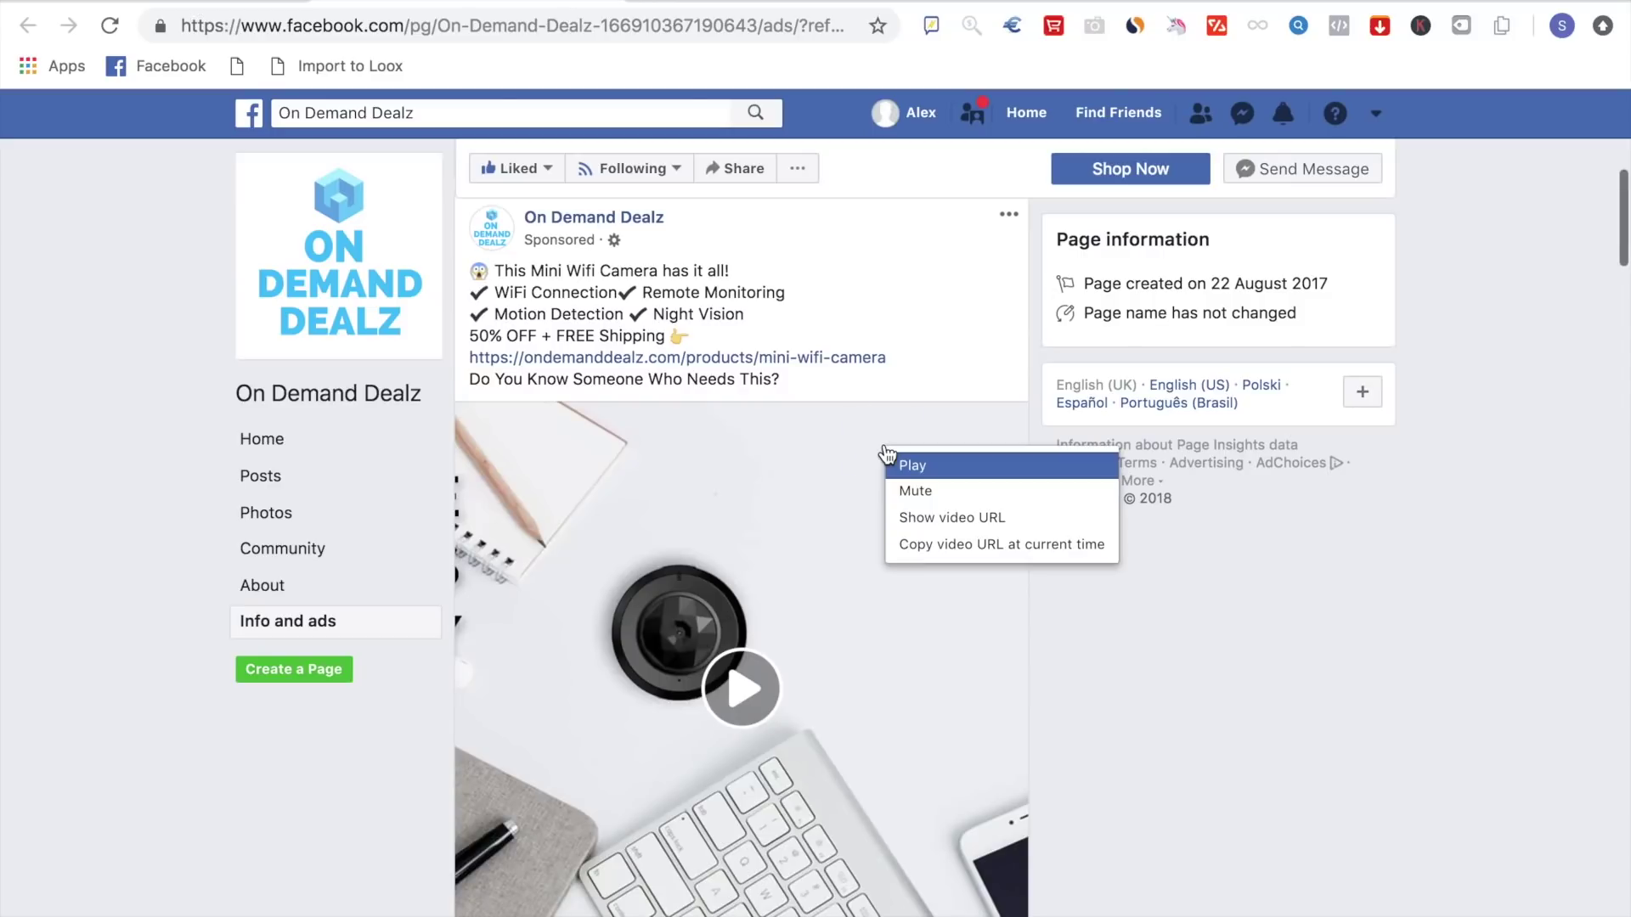
click(934, 546)
click(476, 25)
key(ctrl+v)
key(Return)
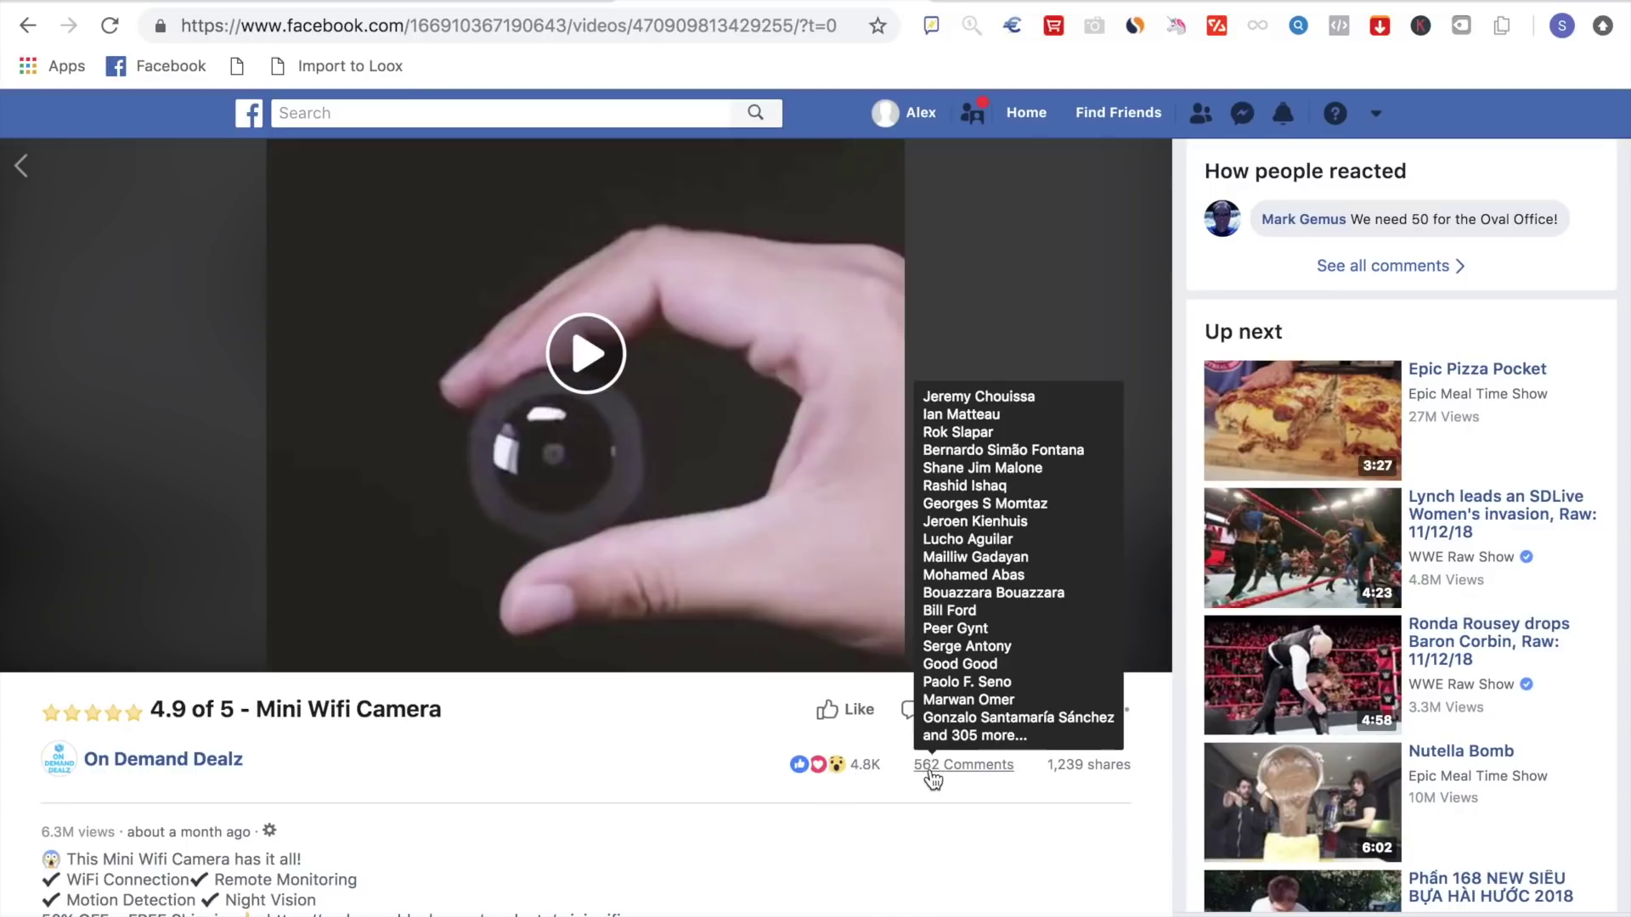
Check the Mini Wifi Camera ad's views, reactions, comments and shares, and briefly play and pause its video.
scroll(1057, 783, down, 1)
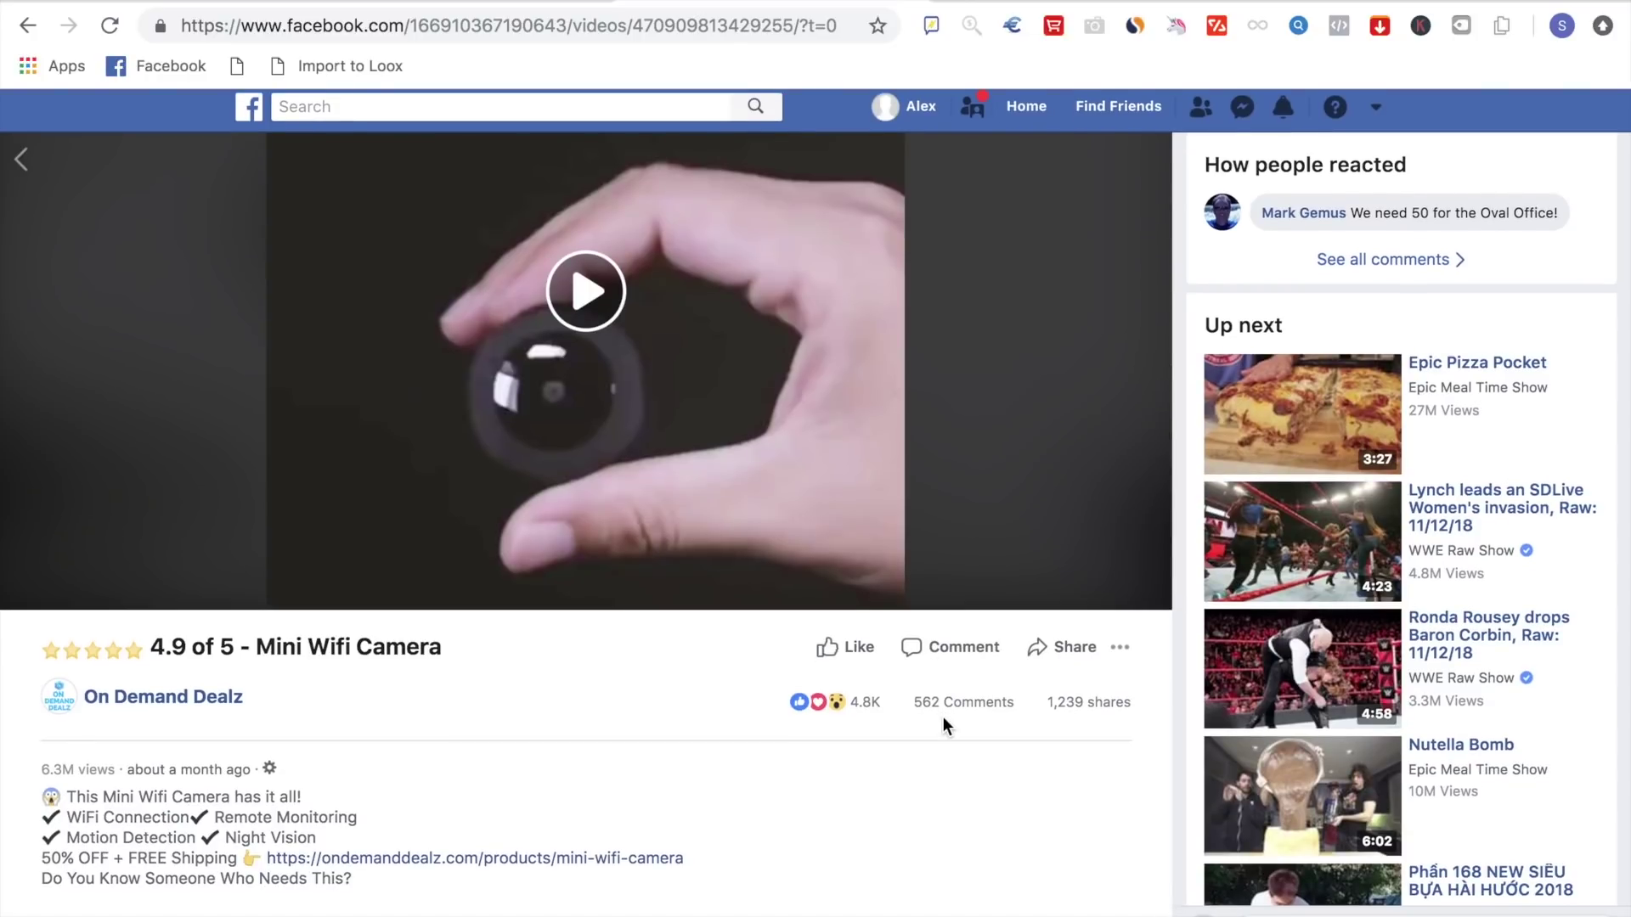
scroll(883, 736, up, 3)
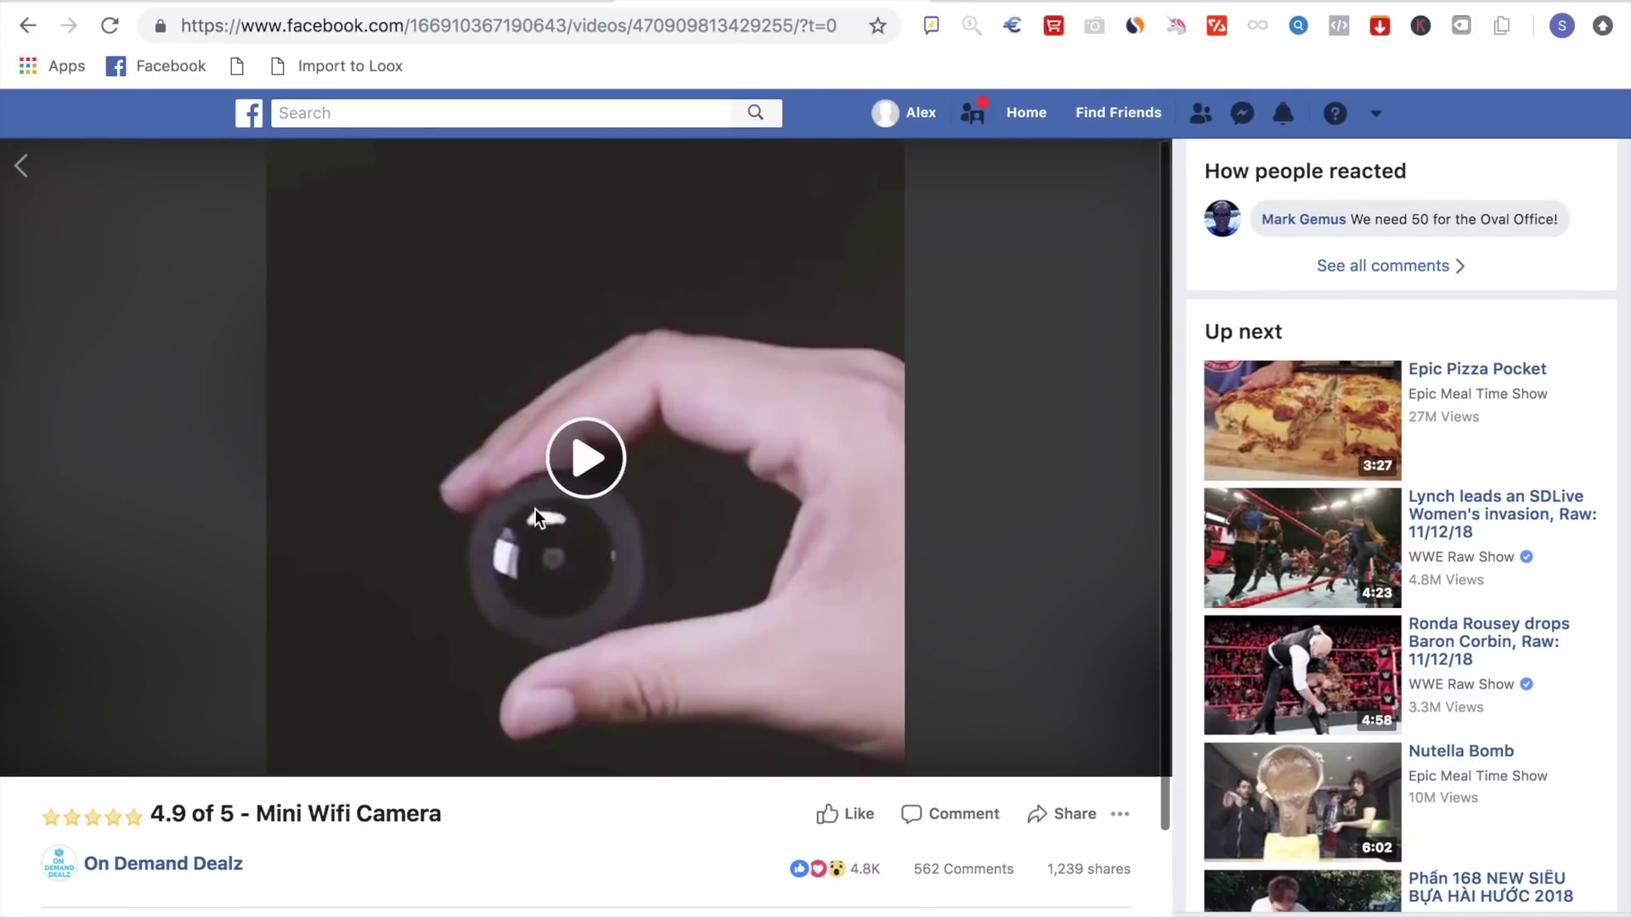
click(577, 463)
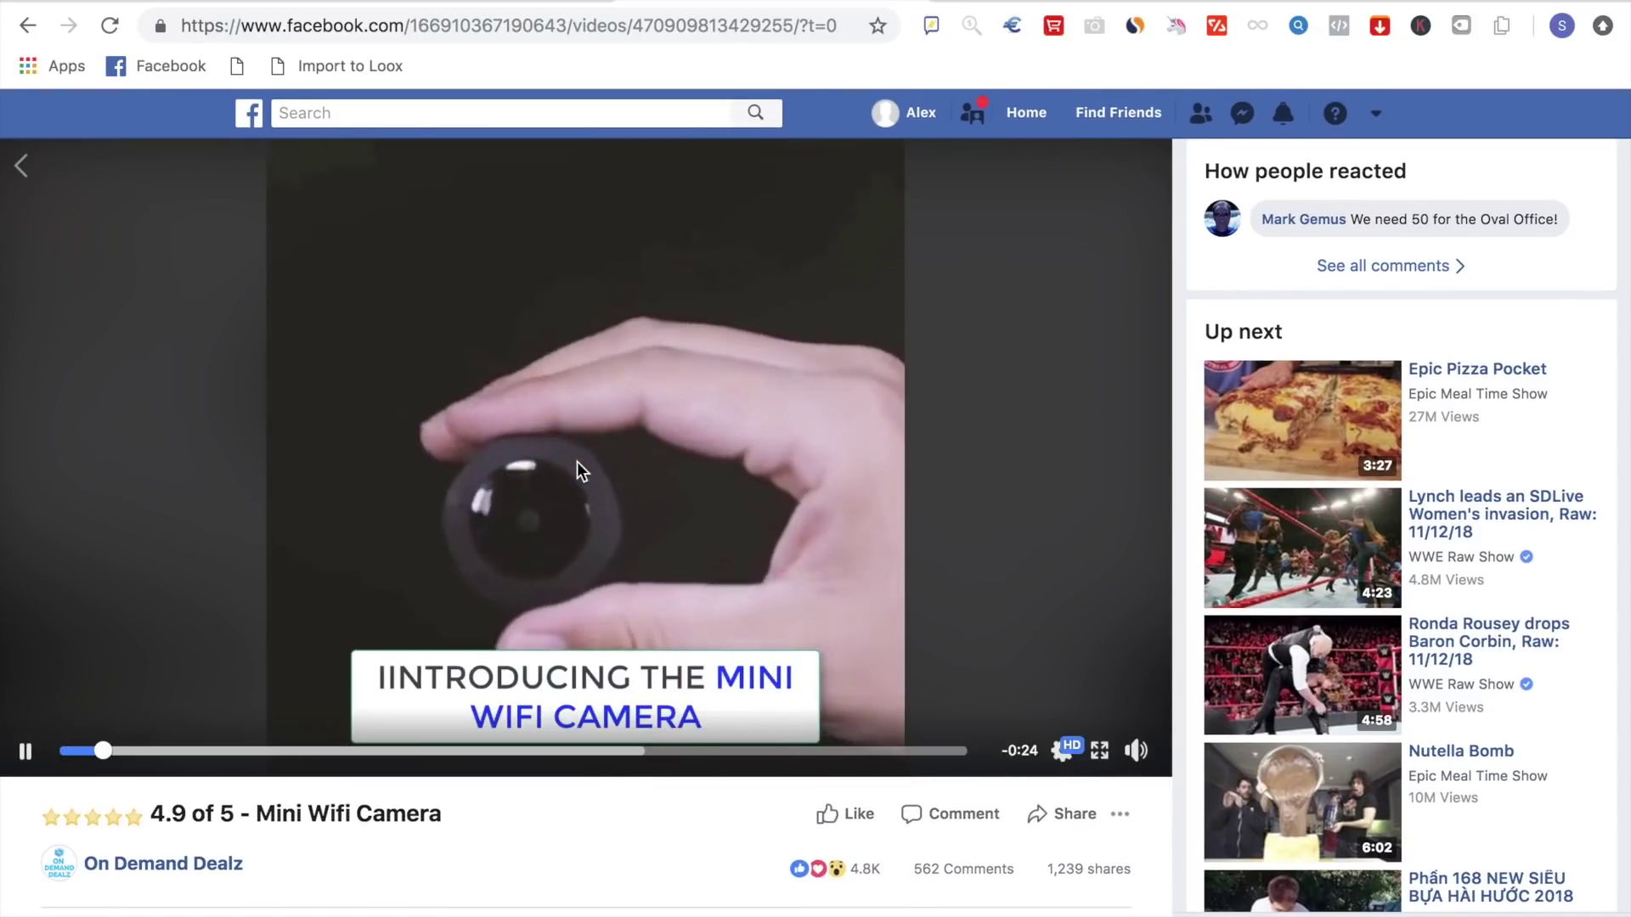
click(578, 462)
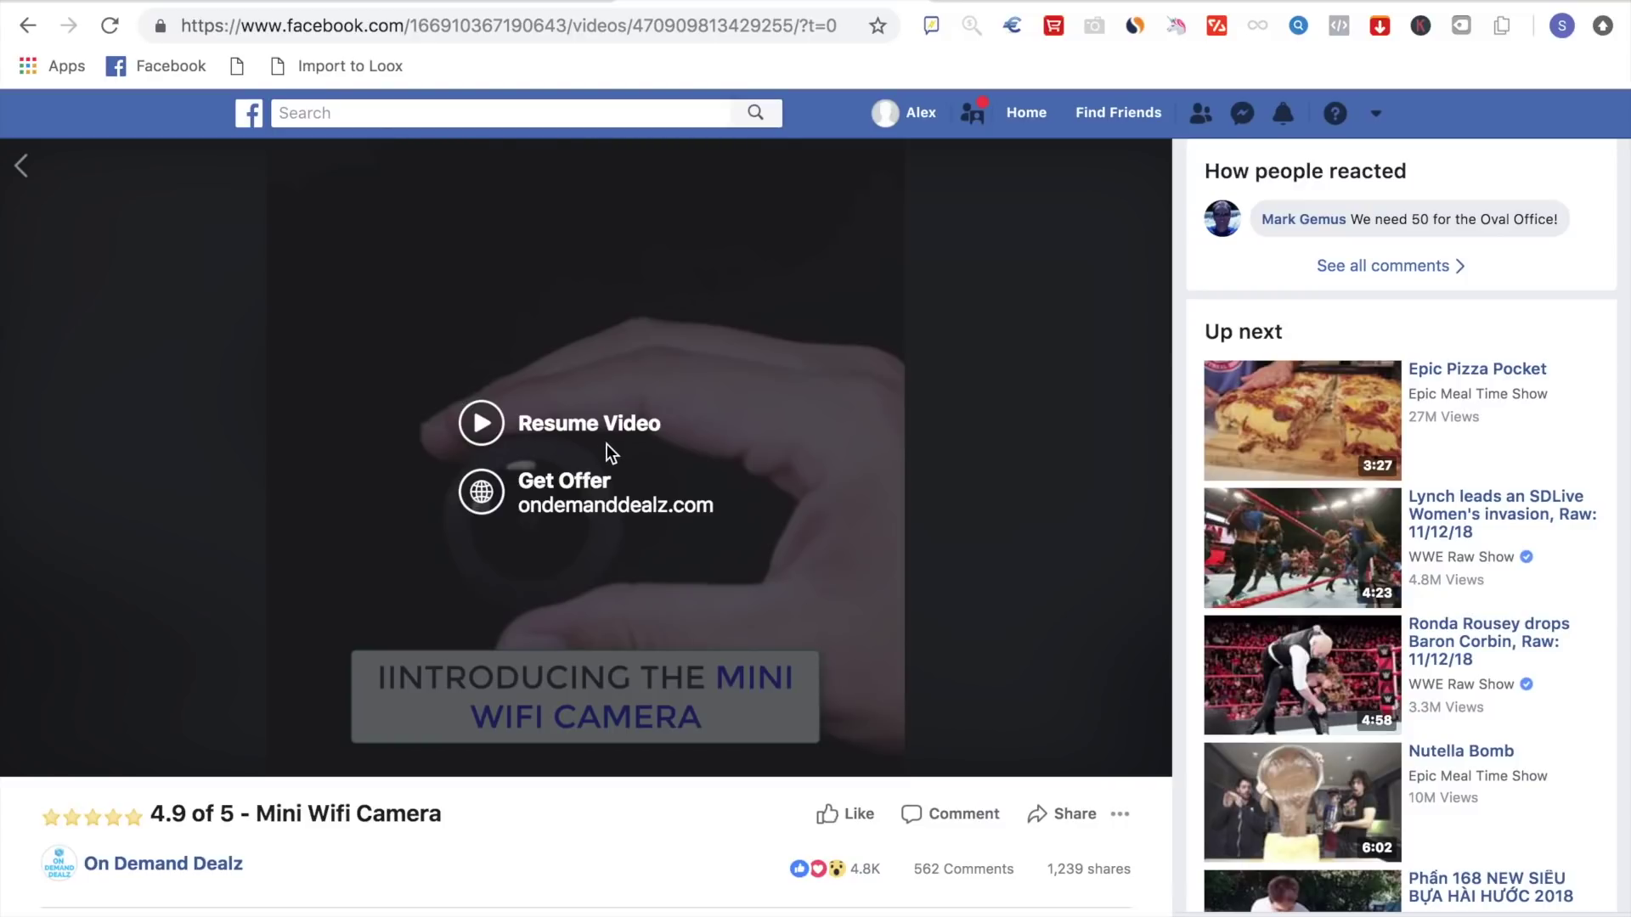
Switch back to the Excel workbook and look over the full list of Dropship FB Pages links.
mouse_move(564, 909)
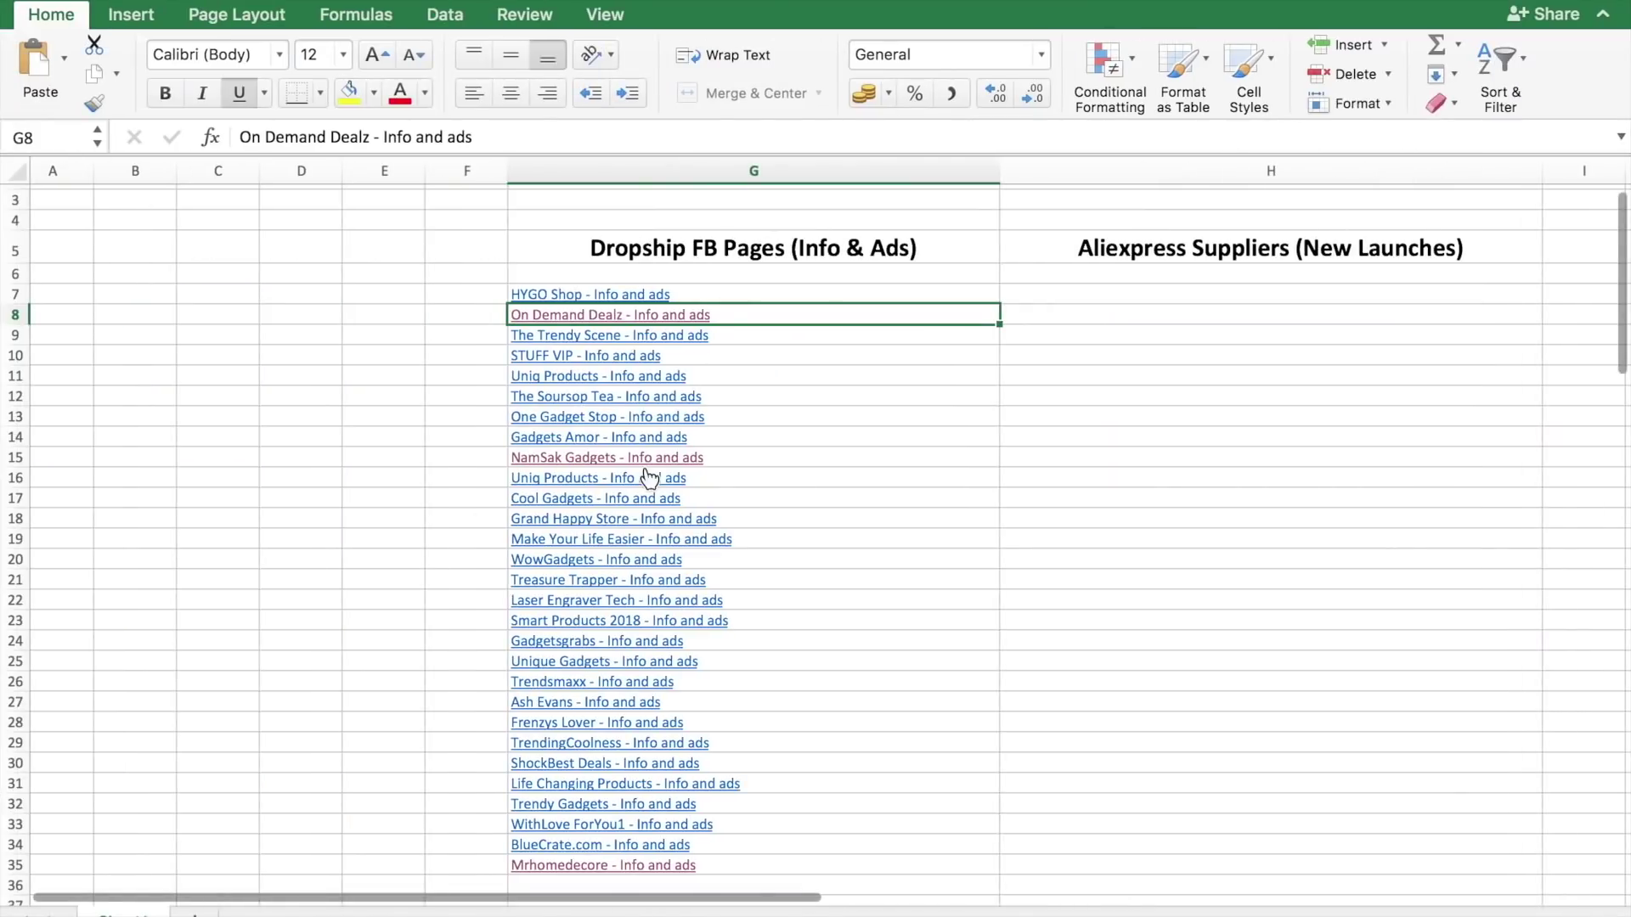
scroll(650, 478, down, 4)
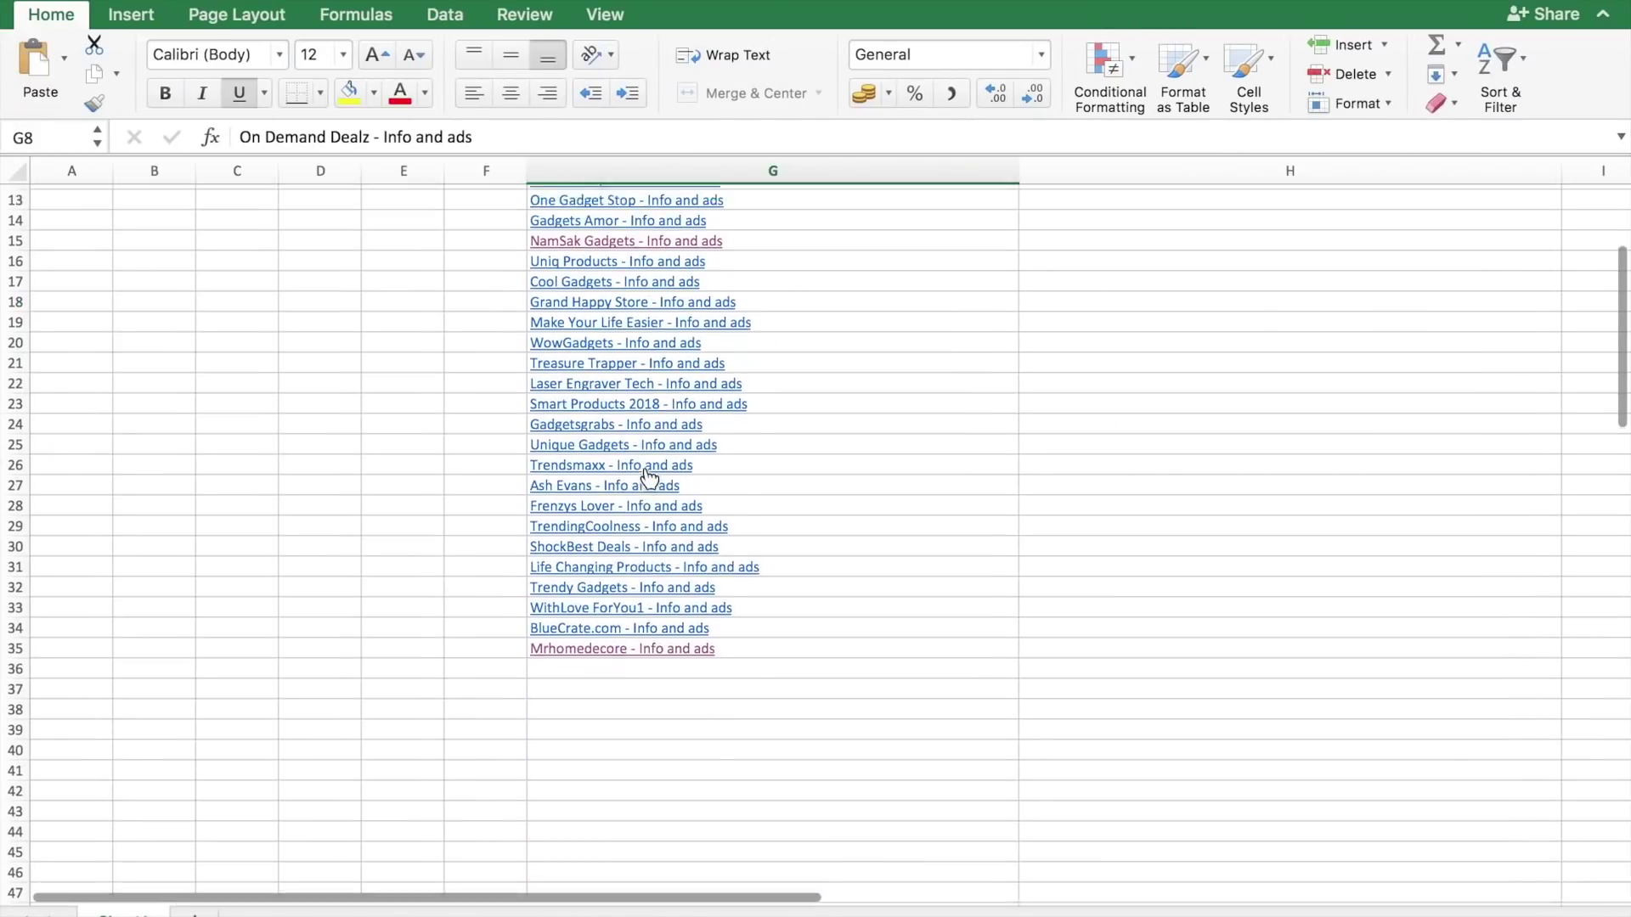
scroll(650, 478, up, 5)
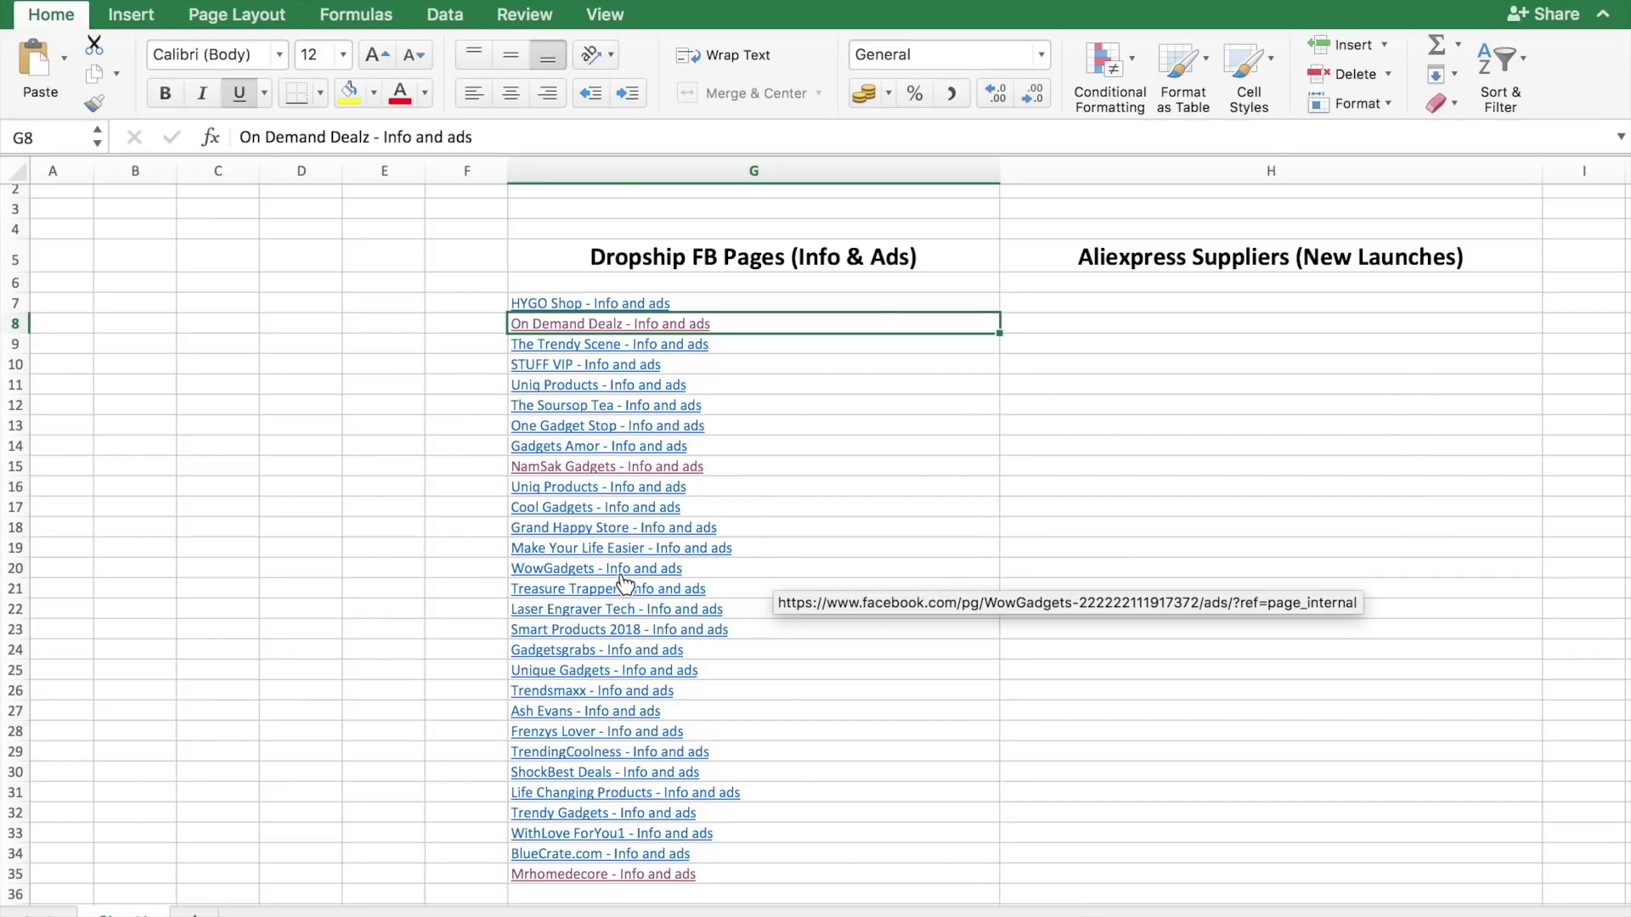
scroll(624, 581, down, 3)
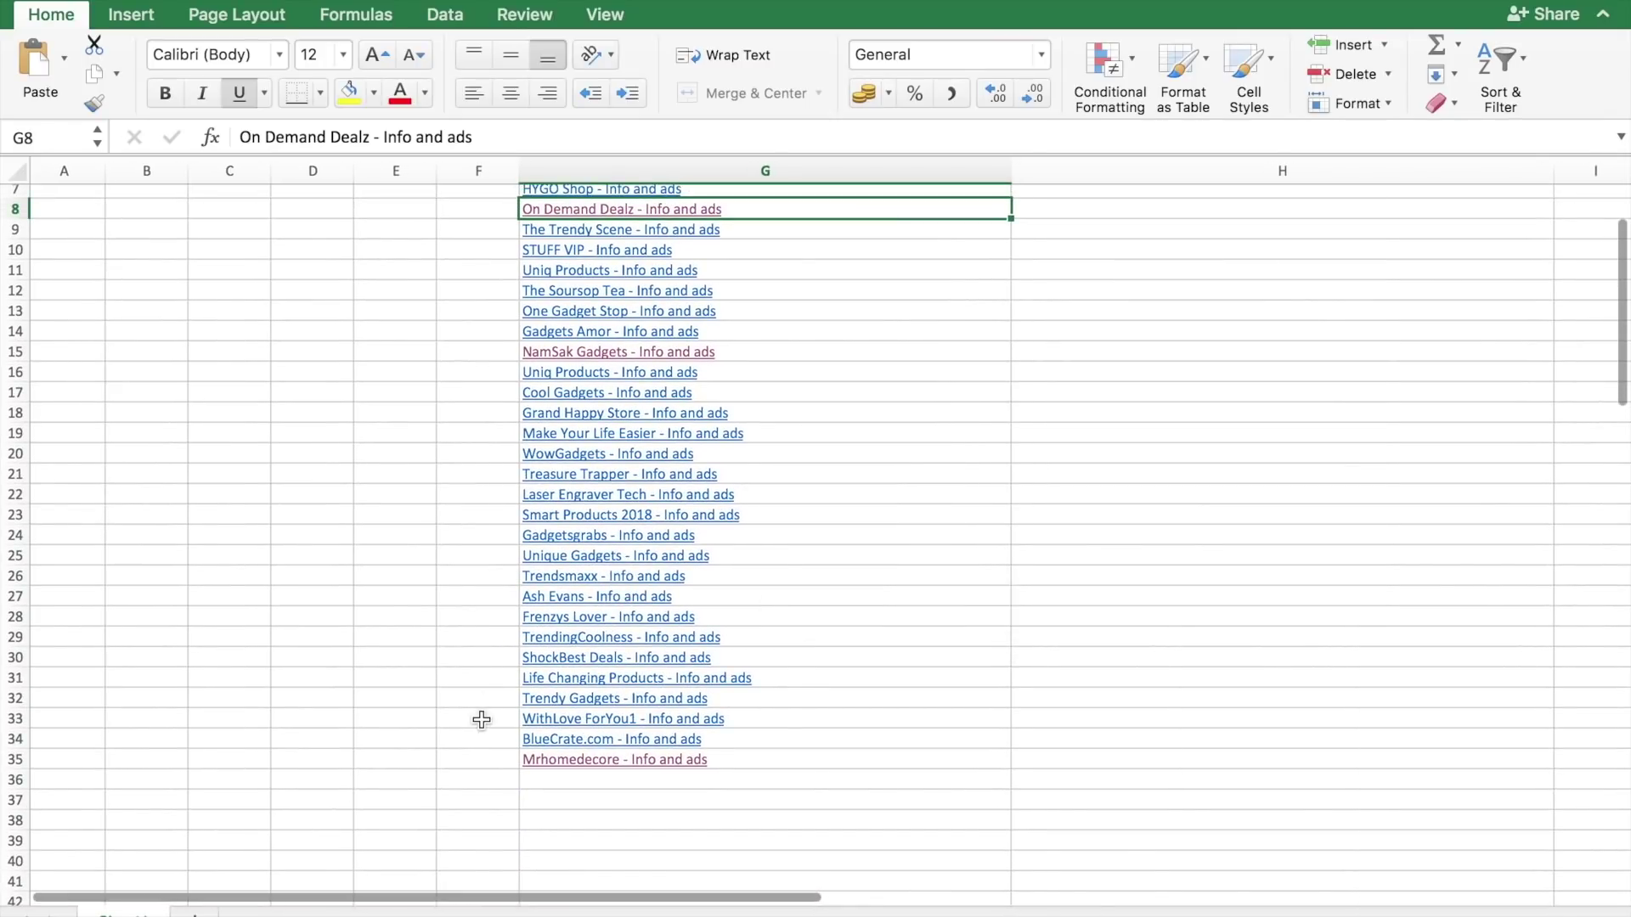
scroll(568, 558, up, 2)
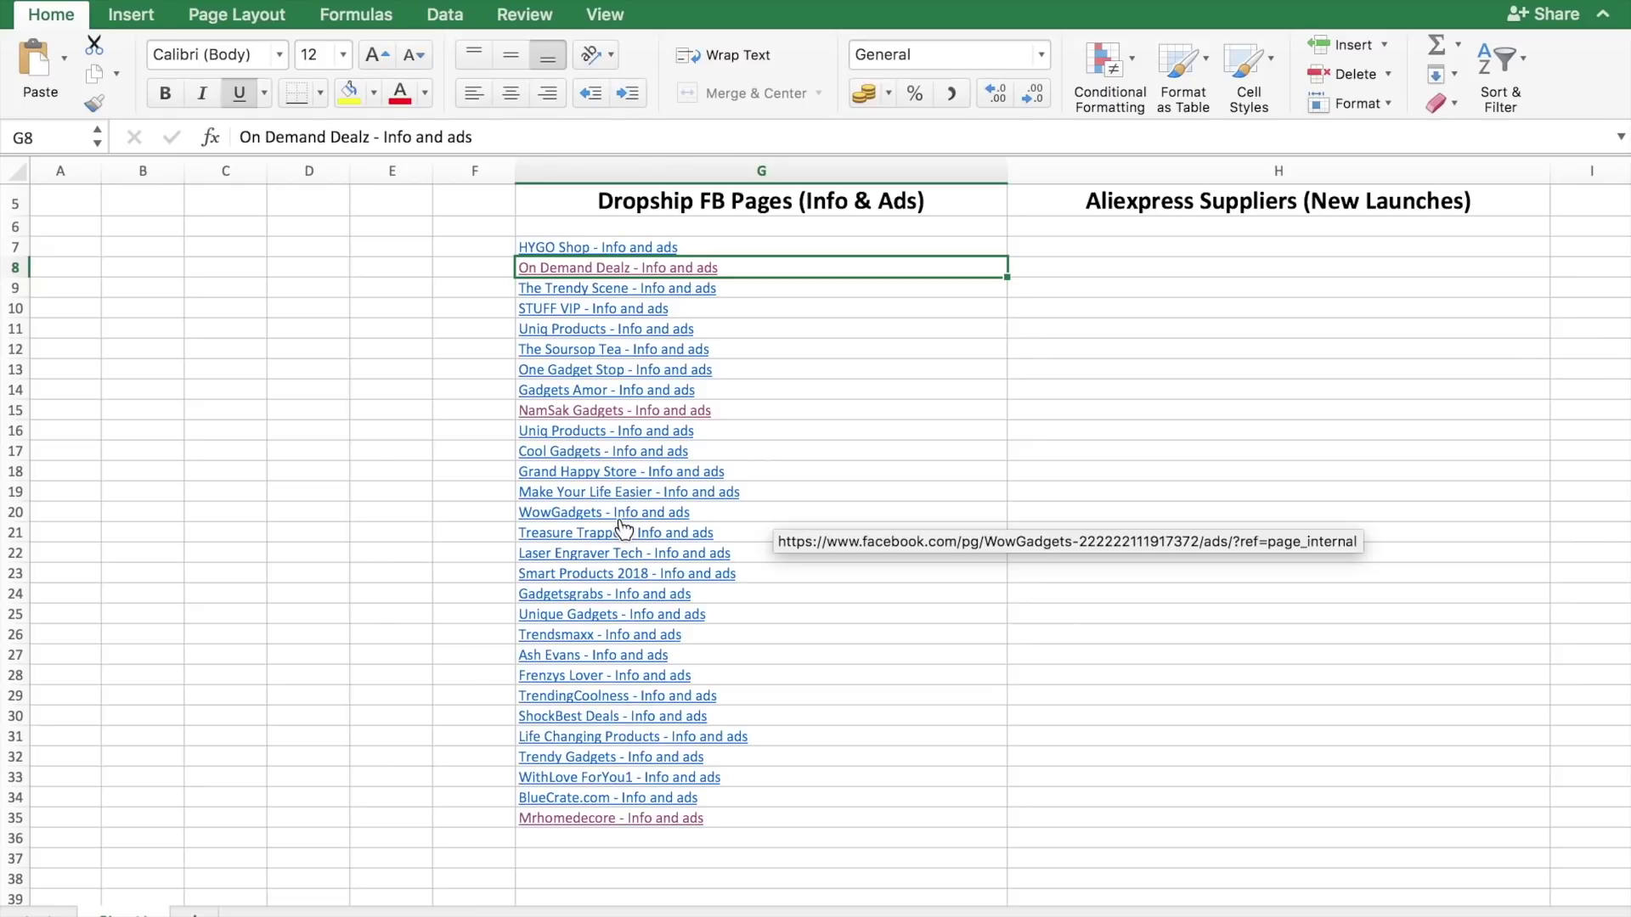
scroll(717, 626, down, 4)
scroll(717, 626, up, 4)
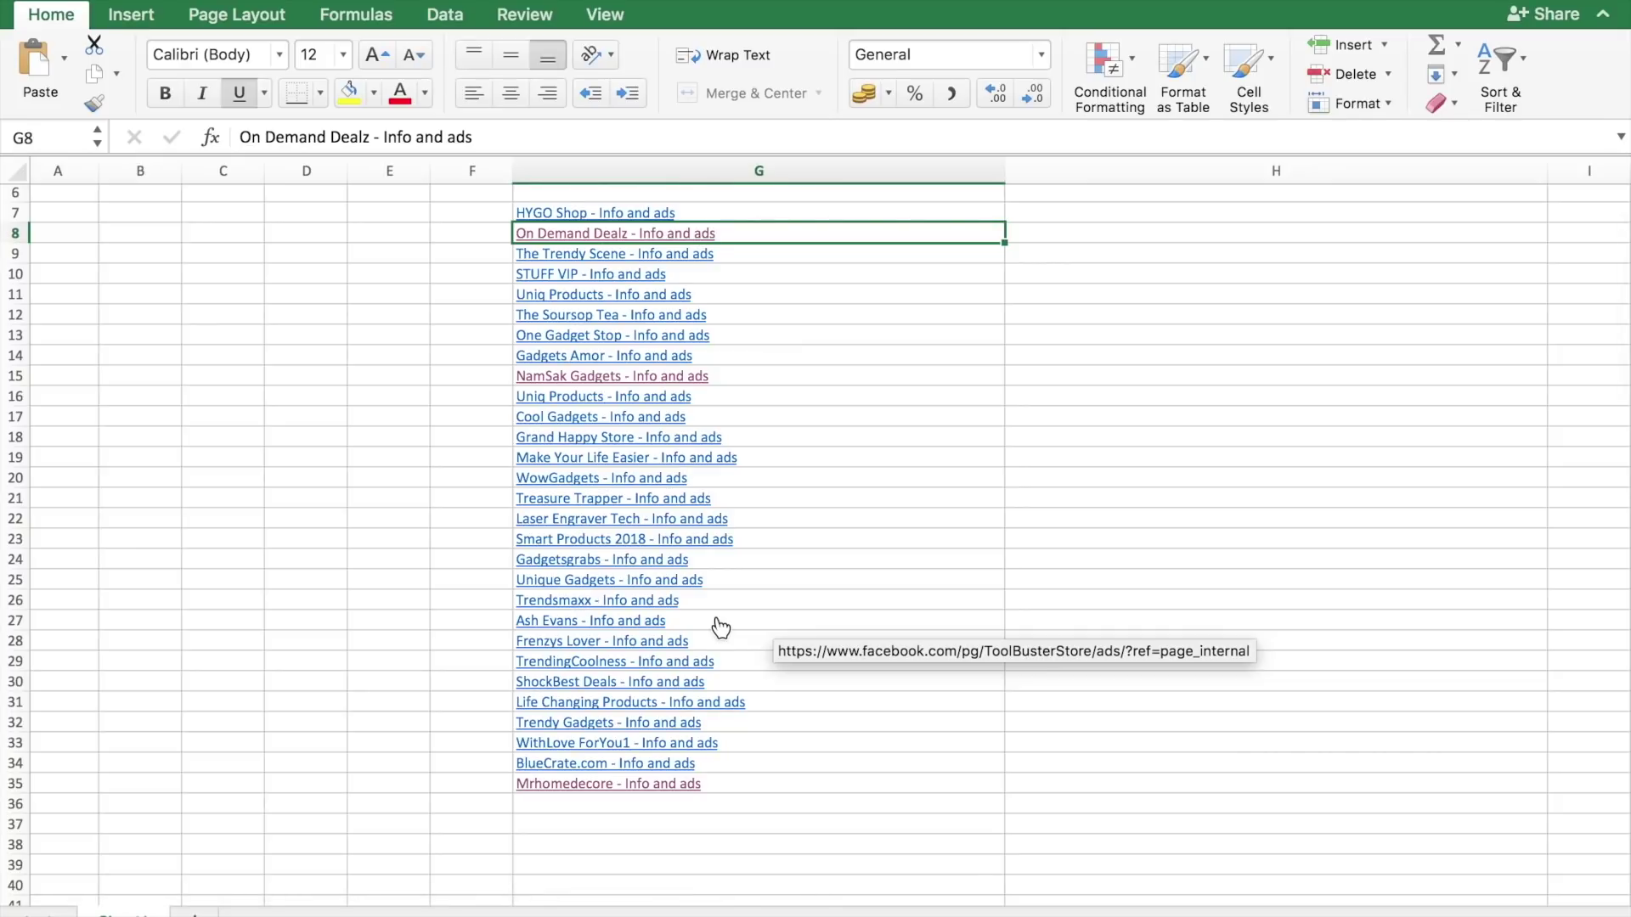
scroll(721, 626, up, 2)
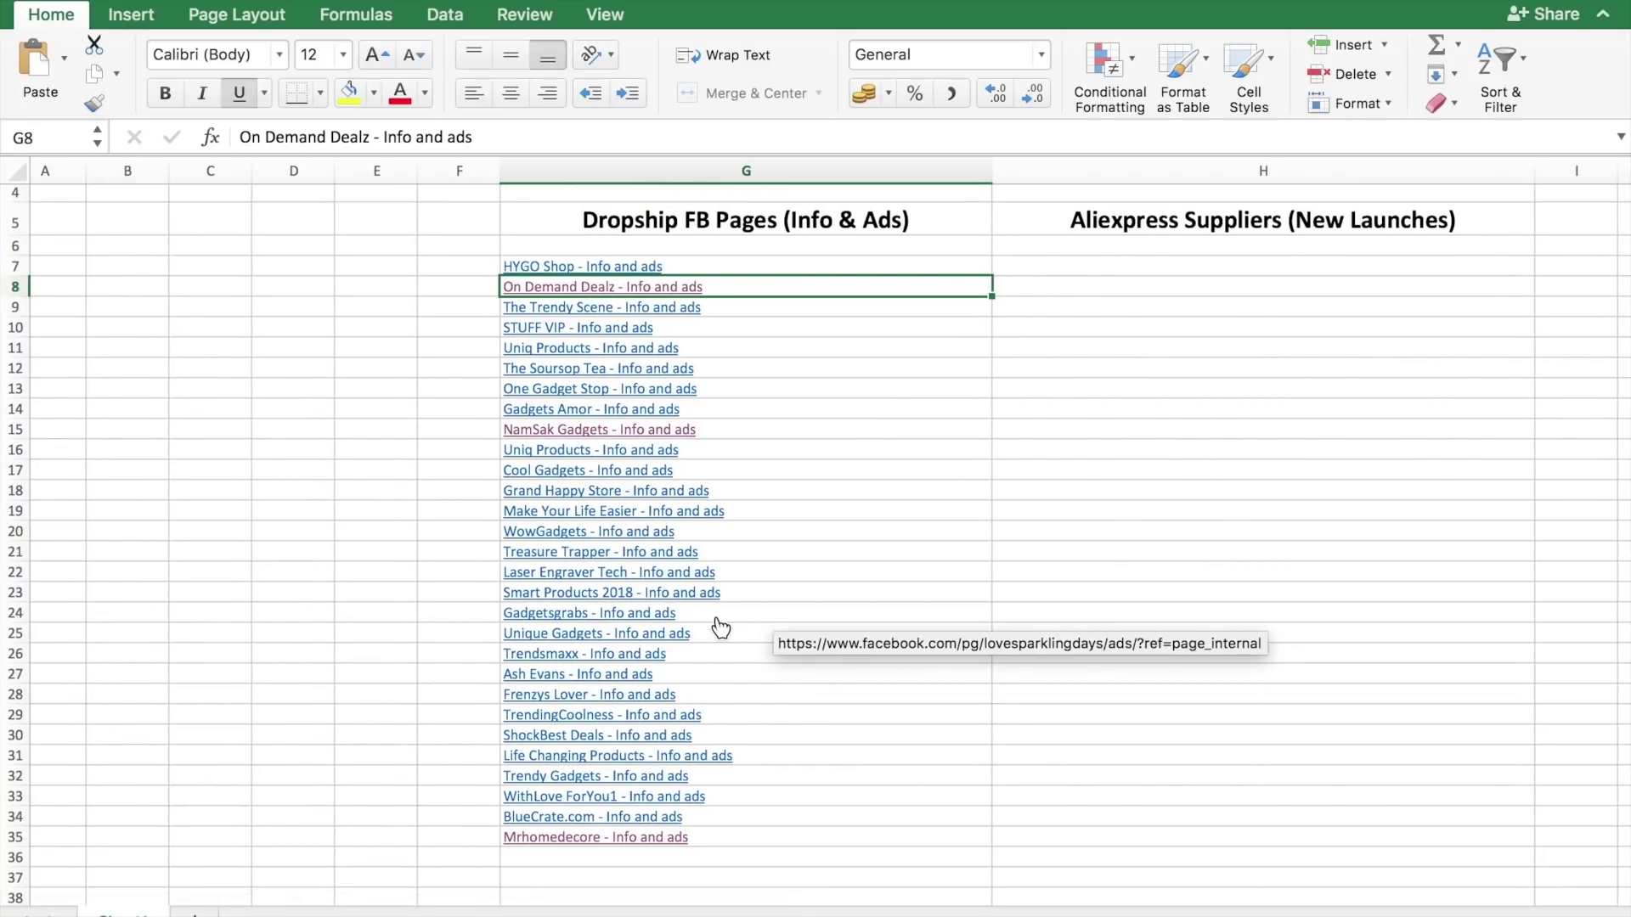
scroll(721, 628, down, 3)
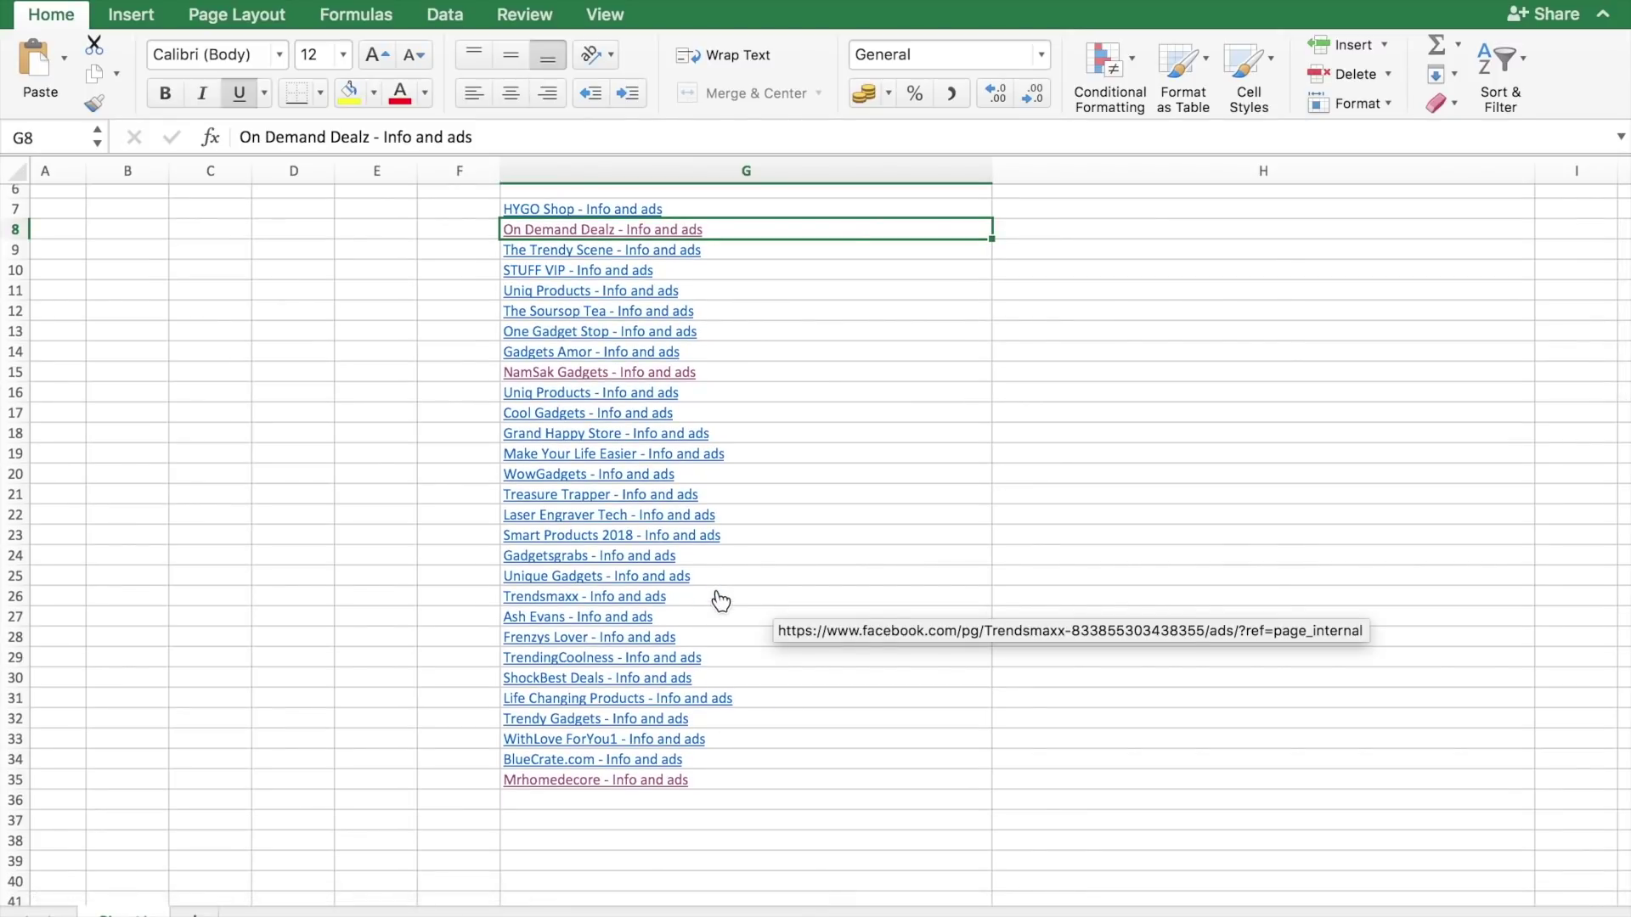
scroll(718, 598, up, 2)
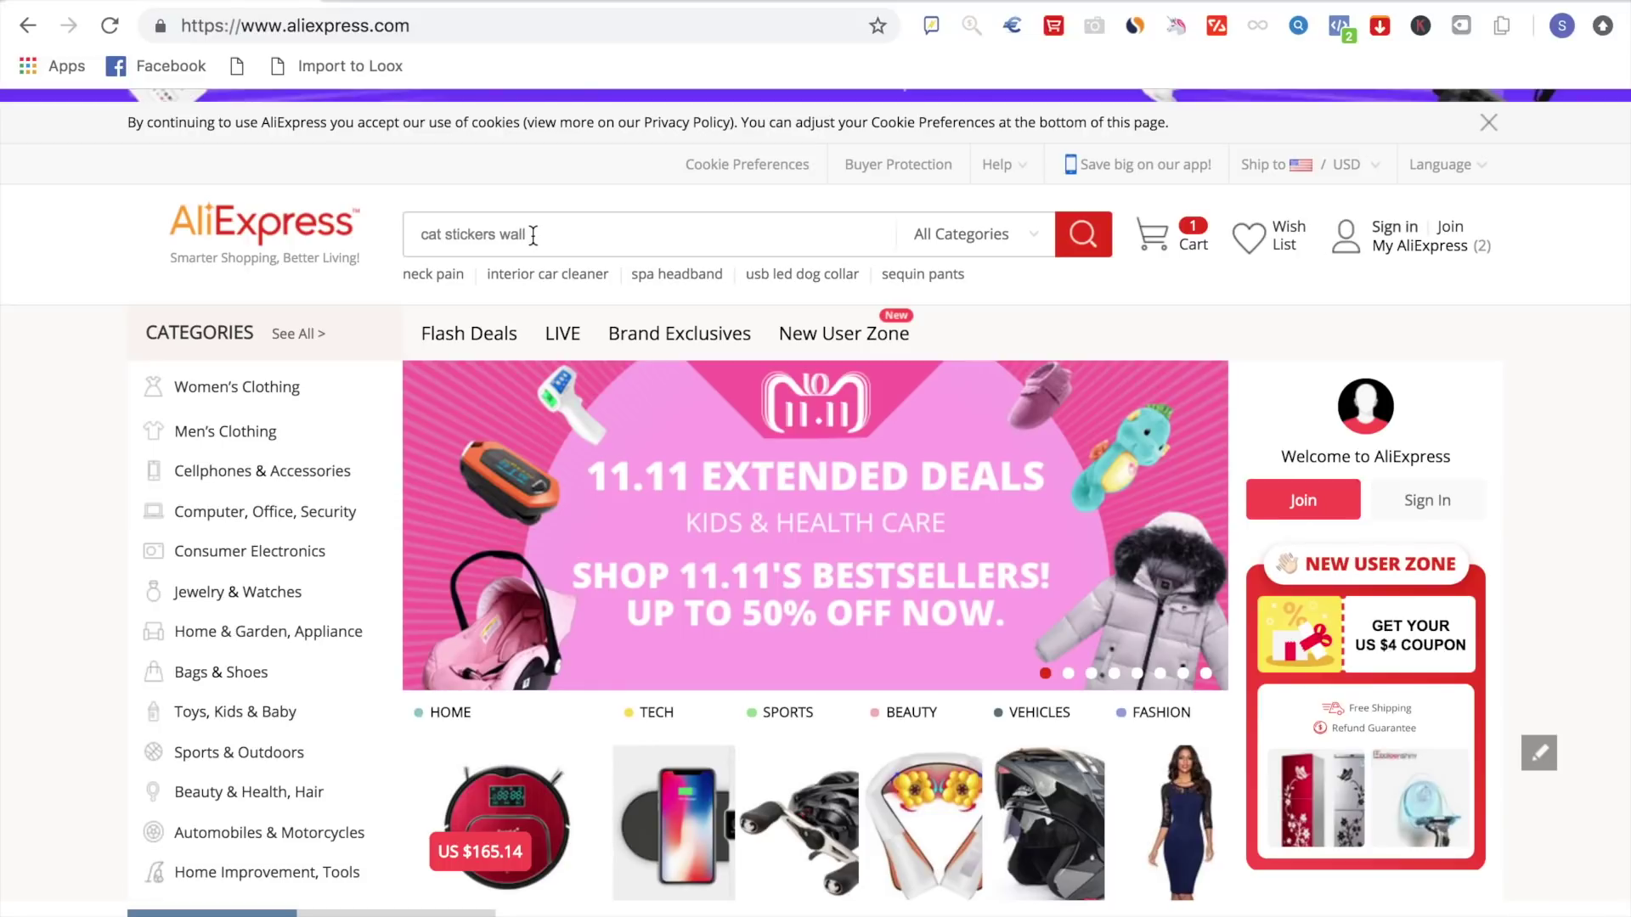
Search AliExpress for "kitchen" in place of the existing search term.
triple_click(534, 236)
text(kit)
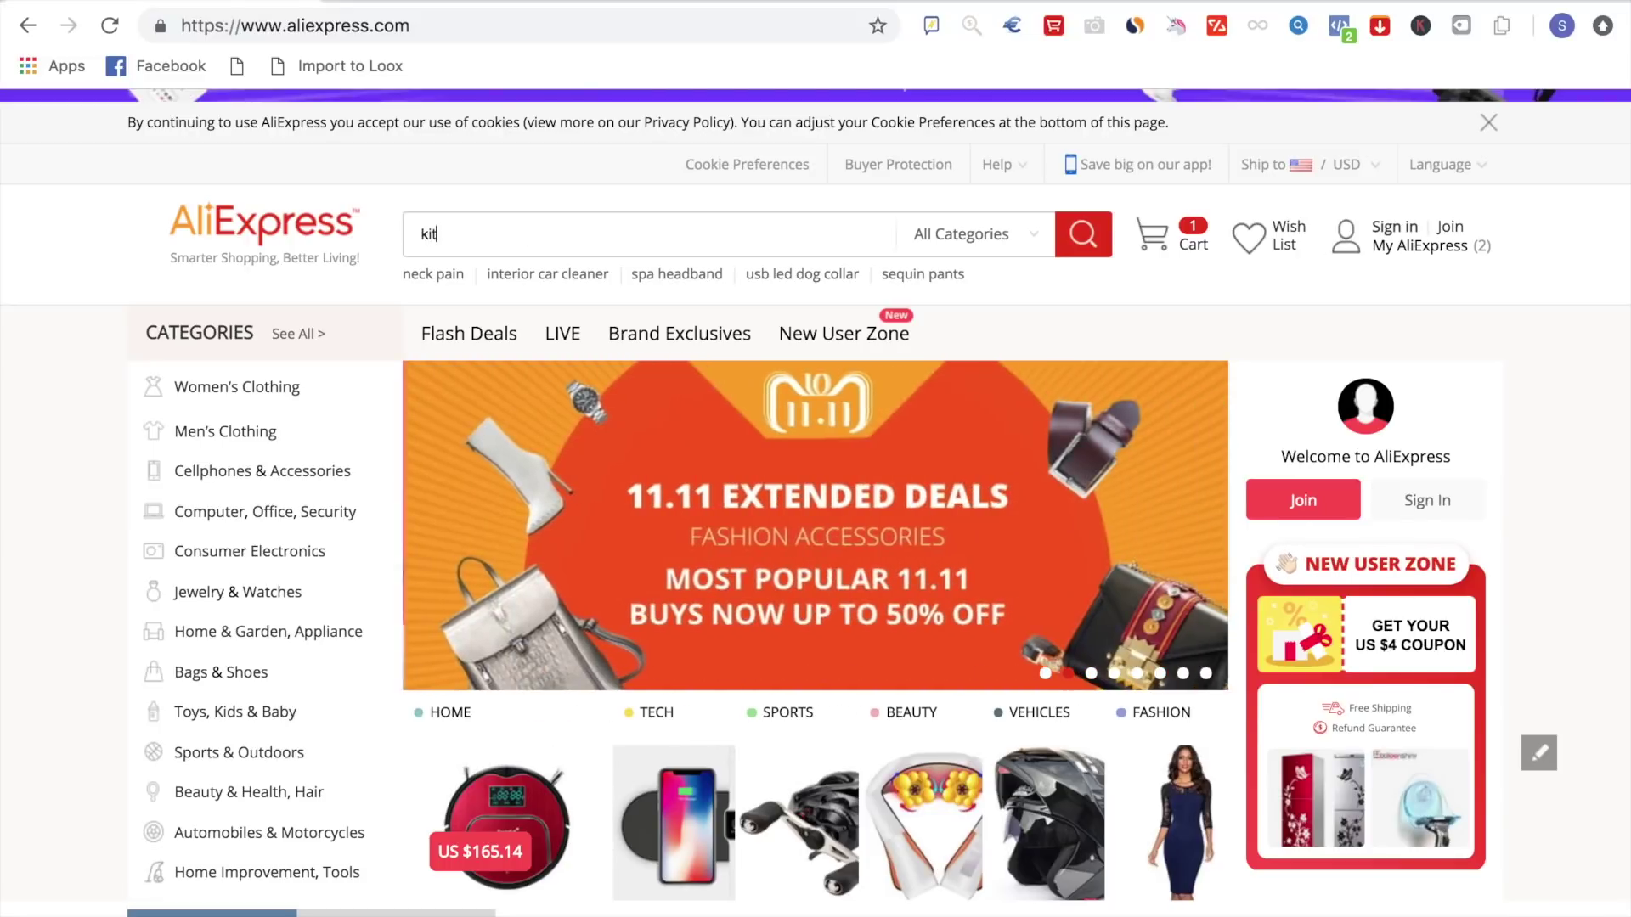
text(chen)
key(Return)
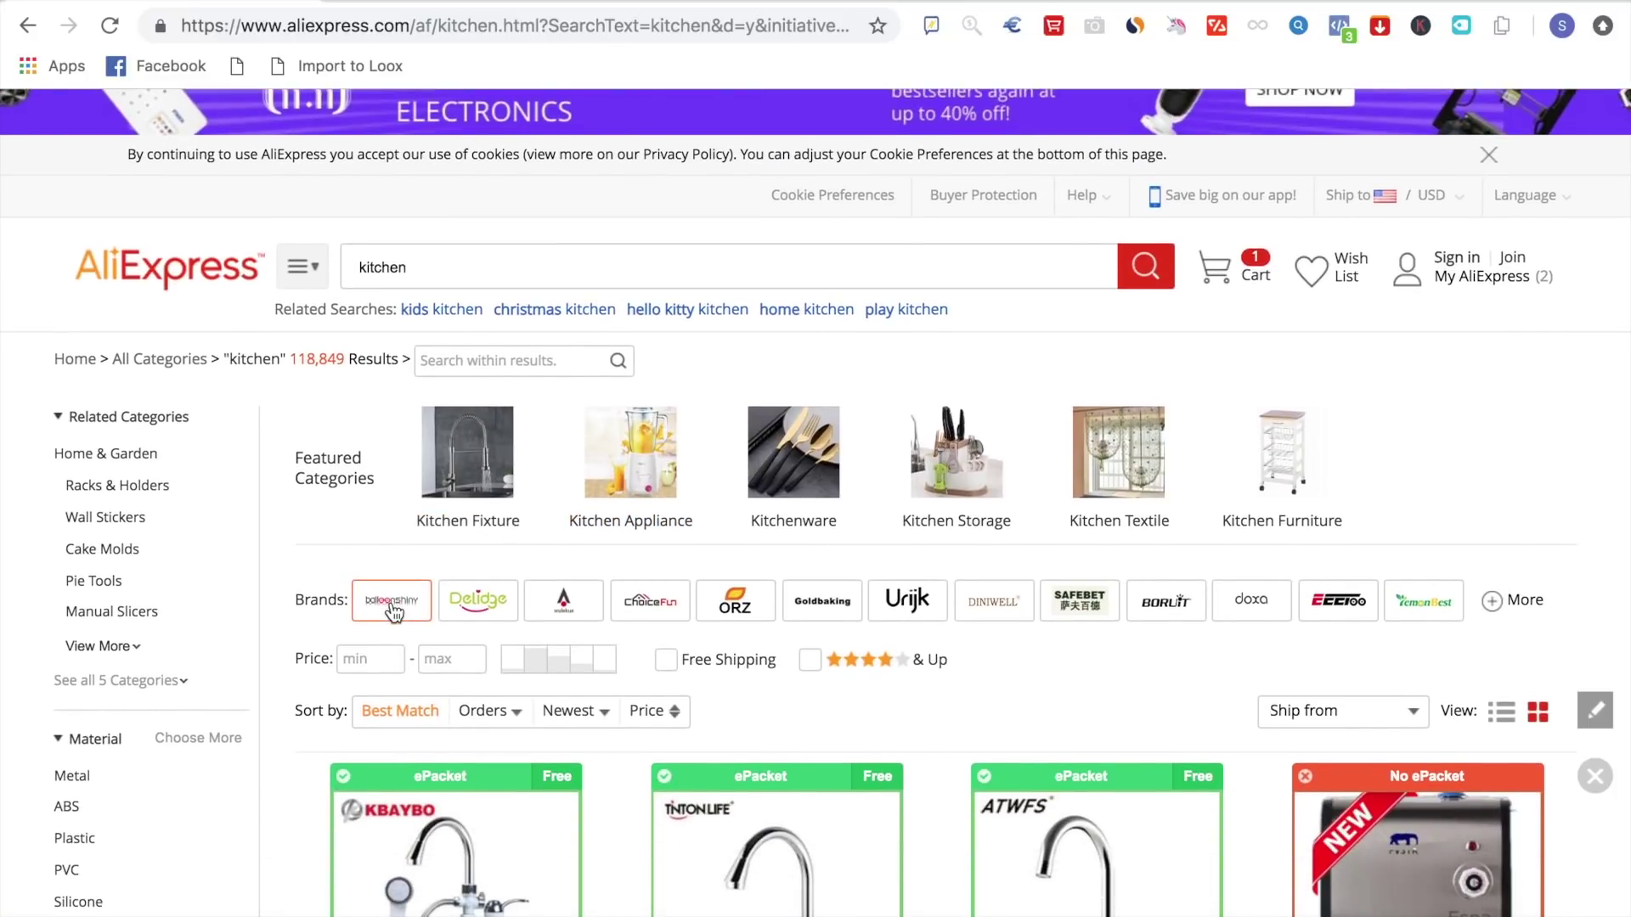
Open the first four brands of the kitchen results, from balleenshiny and Delidge through ChoiceFun, in new tabs.
right_click(392, 589)
click(443, 599)
right_click(489, 592)
click(546, 597)
right_click(561, 590)
click(655, 601)
right_click(667, 610)
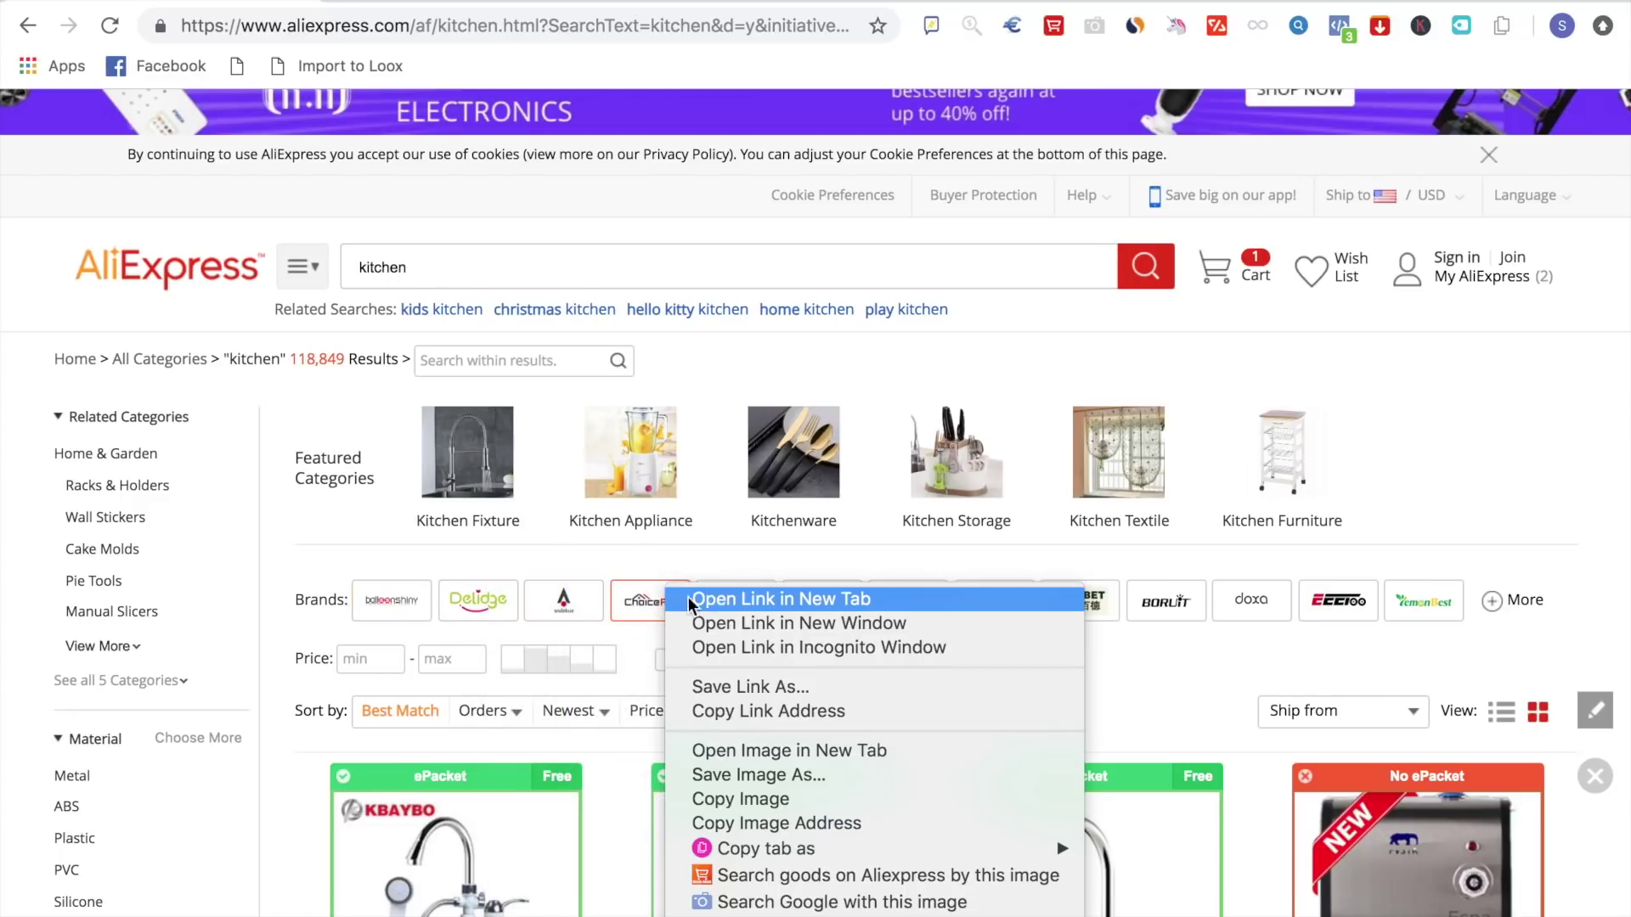
click(730, 589)
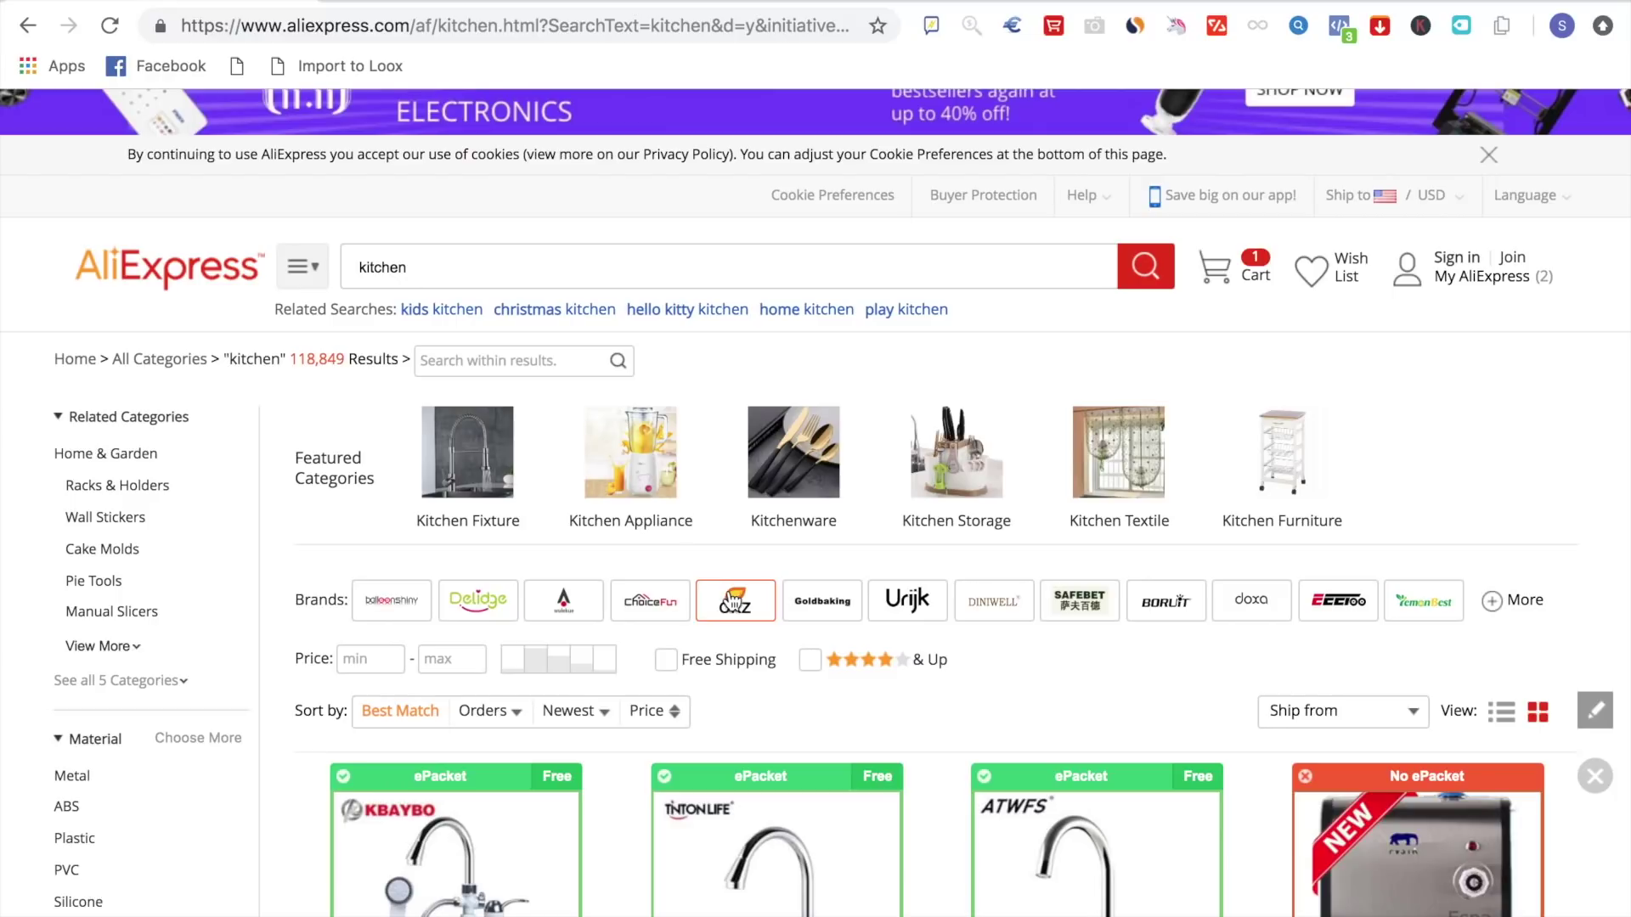
From the balleenshiny brand results, open the kitchen storage hooks product and visit its seller, BalleenShiny Official Store.
key(ctrl+w)
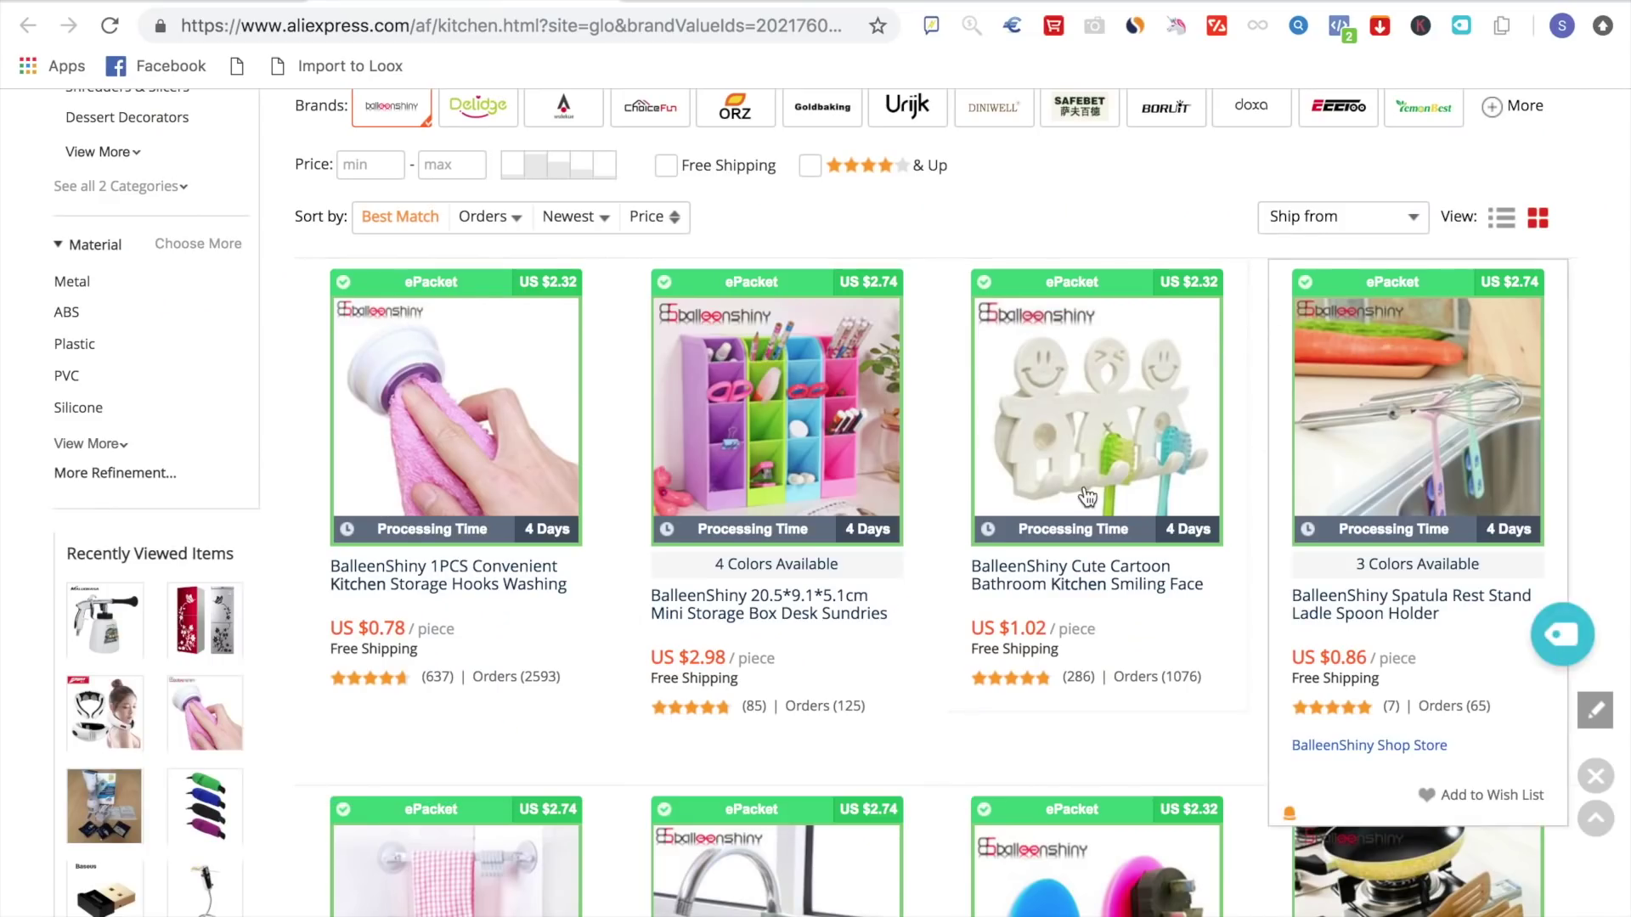
click(502, 389)
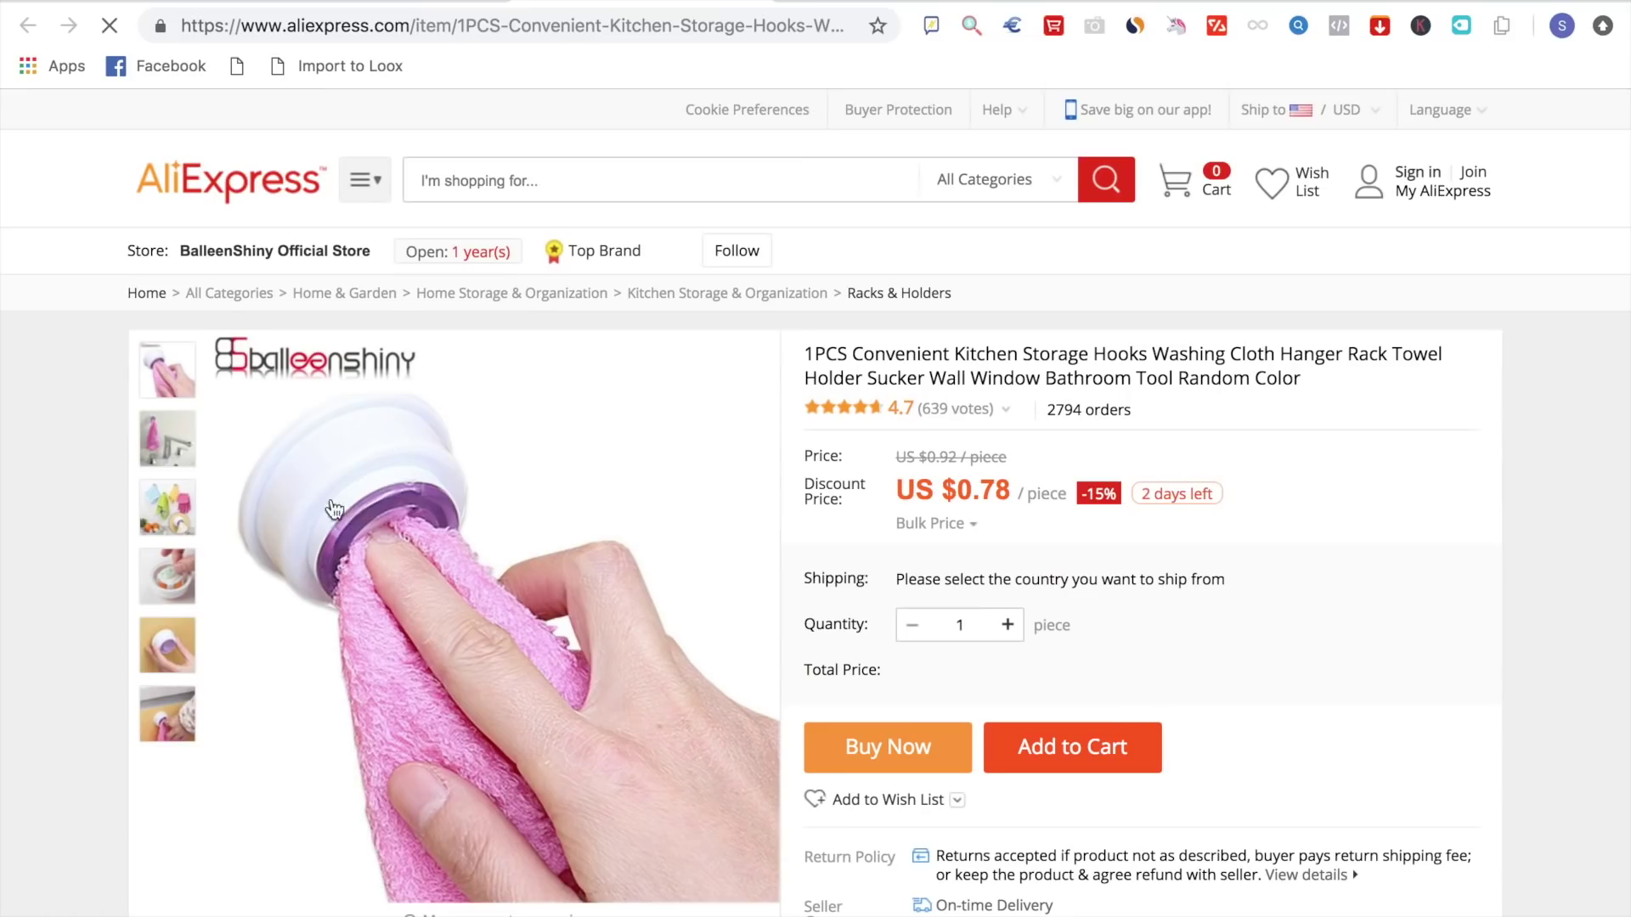
scroll(75, 609, down, 4)
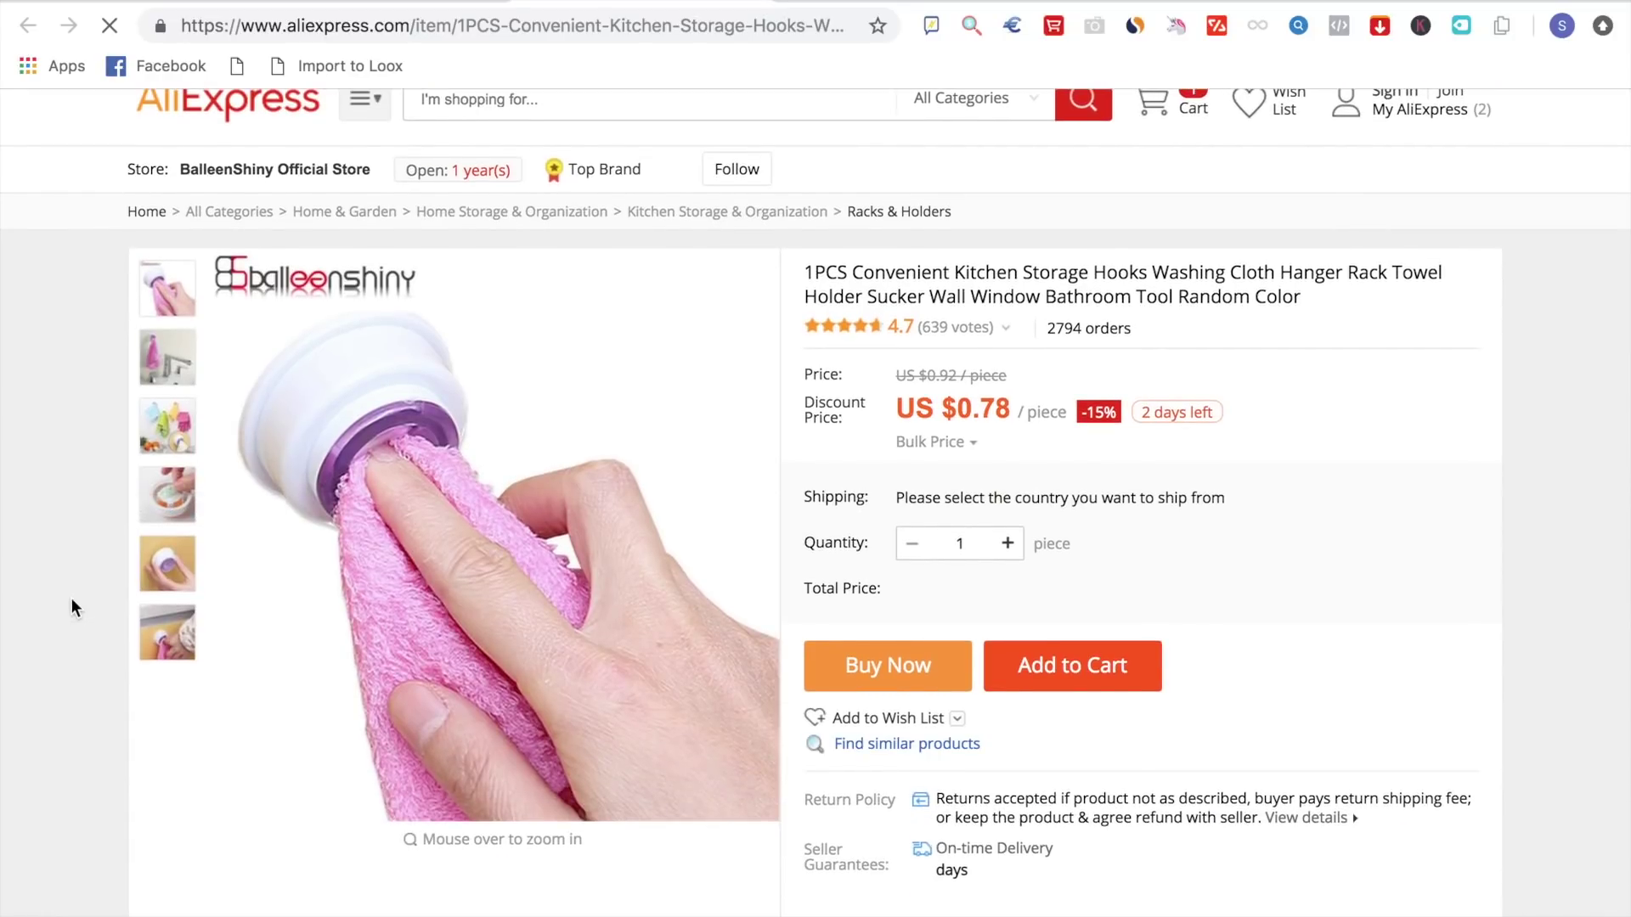
scroll(72, 598, down, 10)
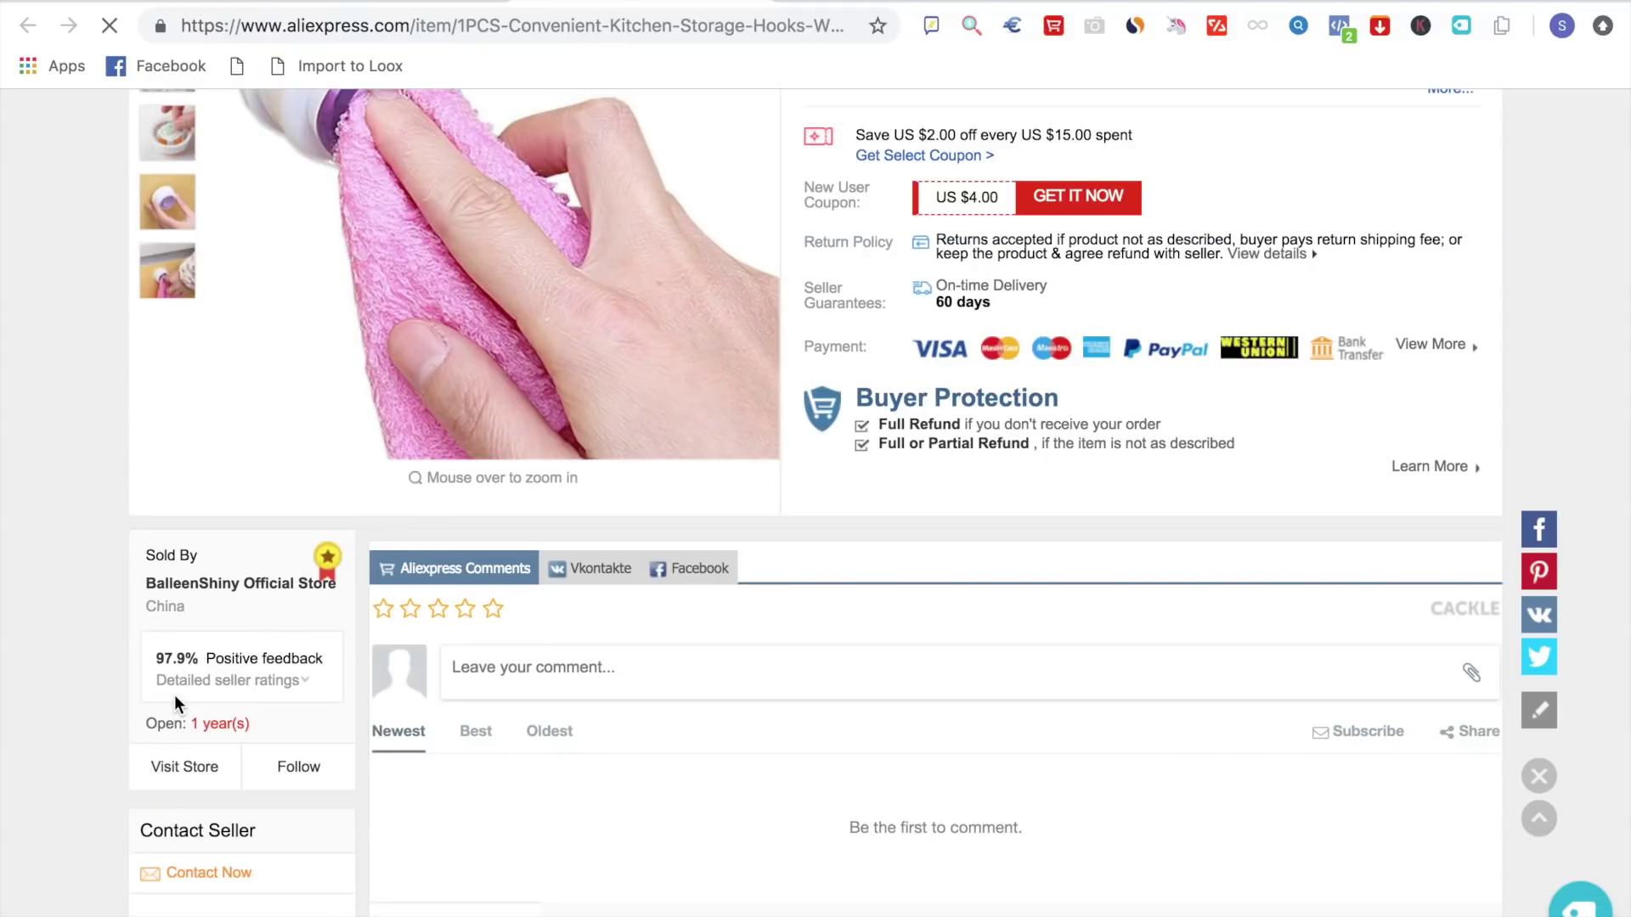
click(208, 766)
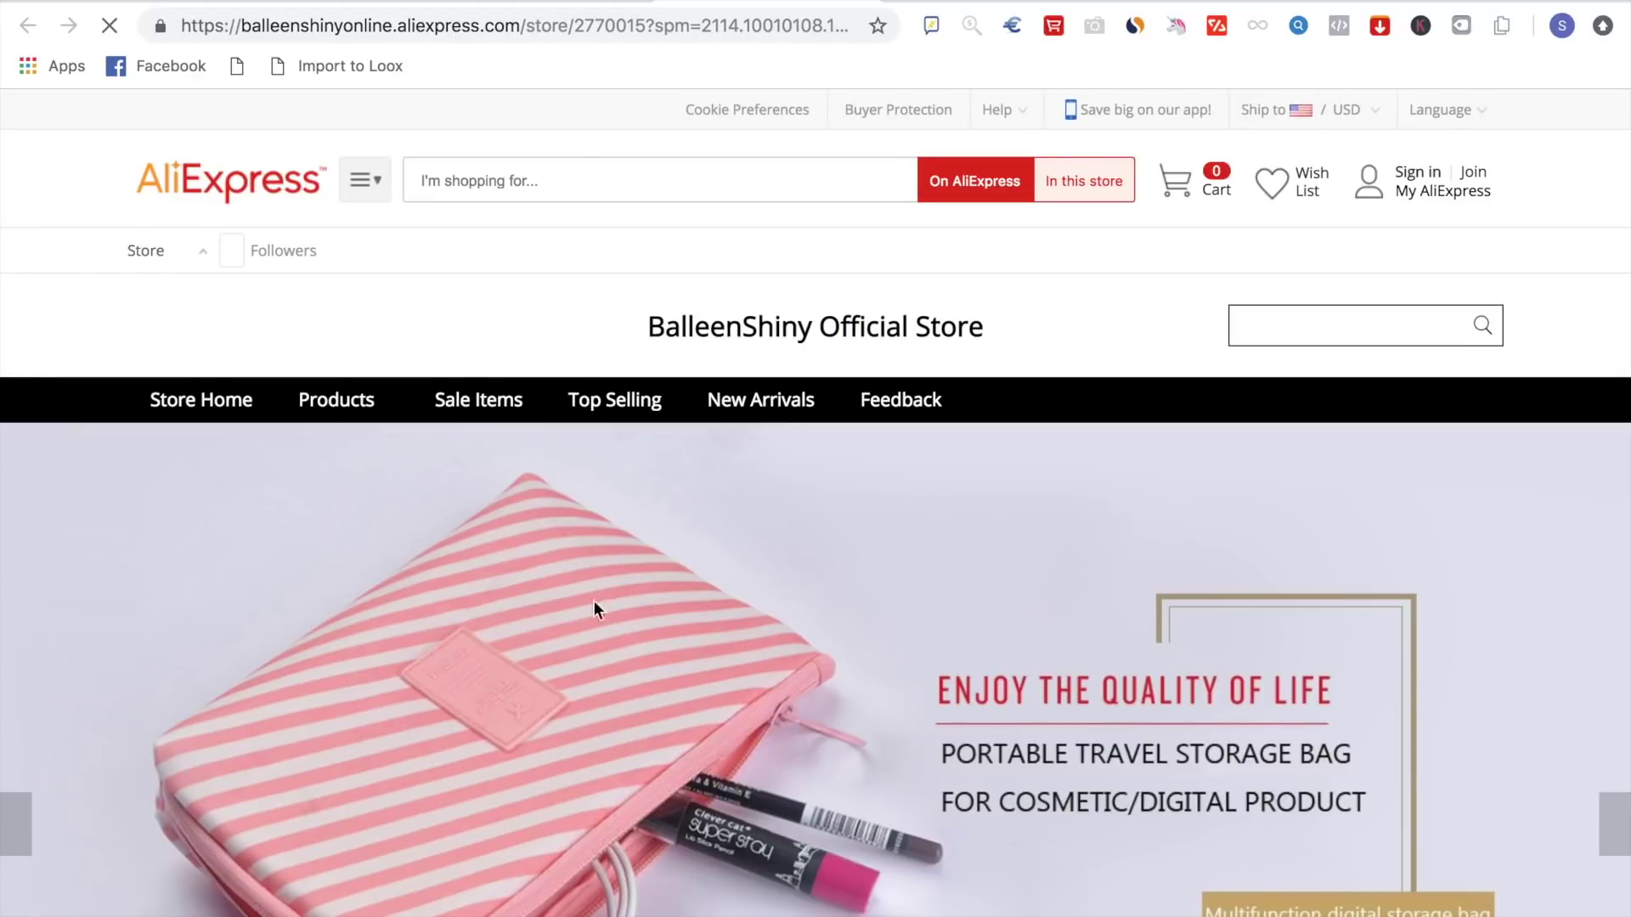
Open the New Arrivals section of BalleenShiny Official Store and sort its products by New.
scroll(706, 550, down, 3)
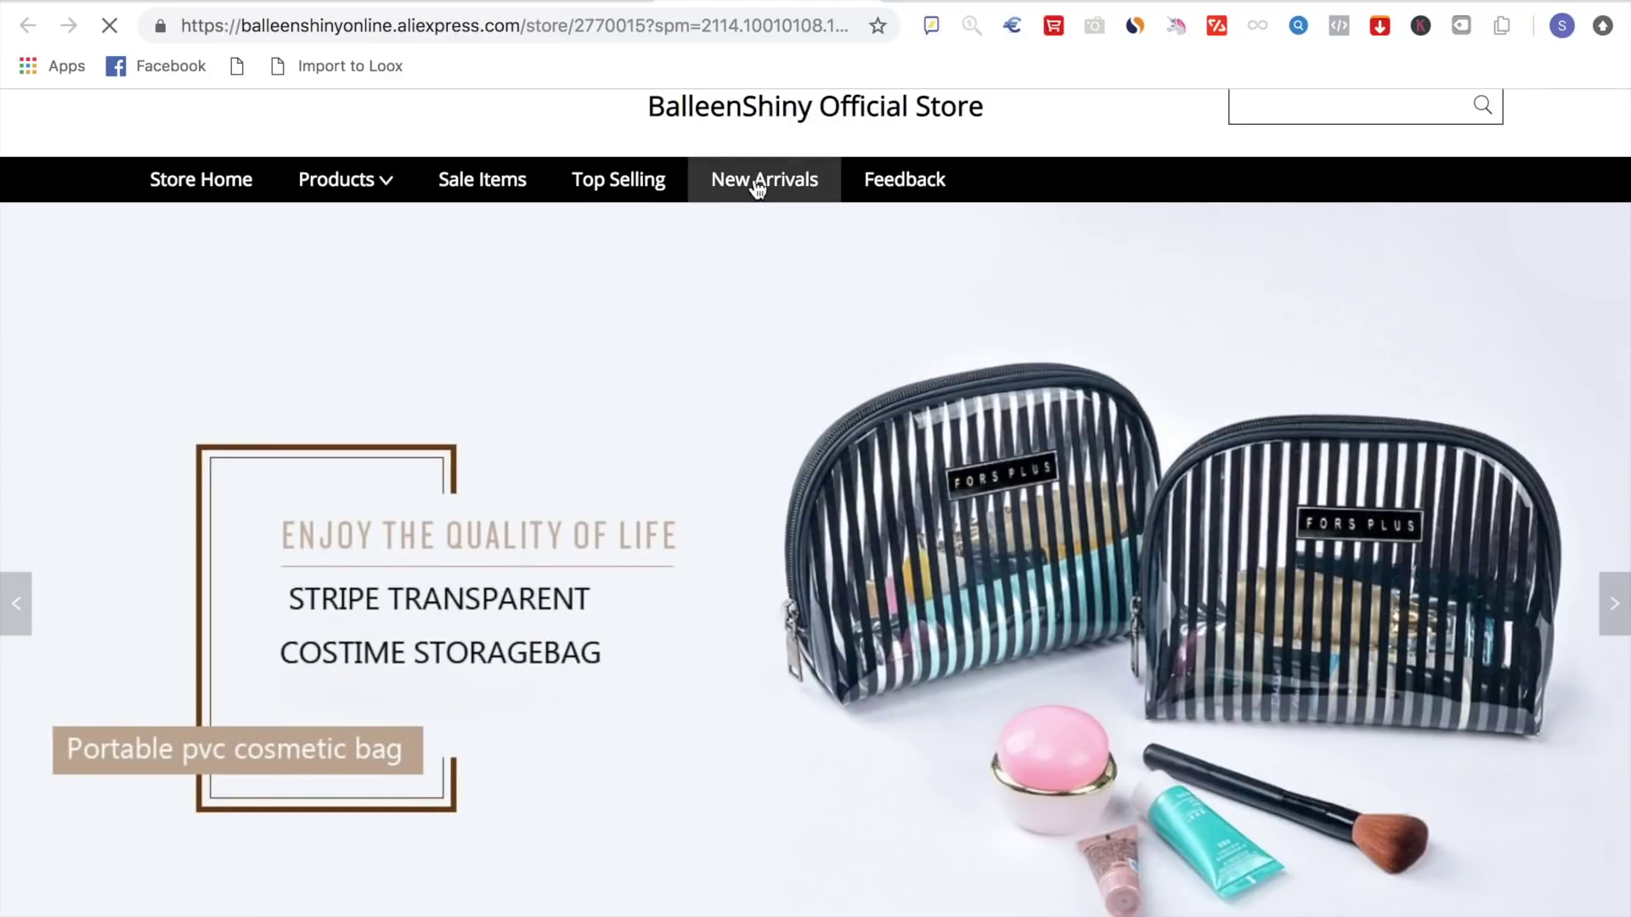
click(751, 182)
scroll(561, 382, down, 10)
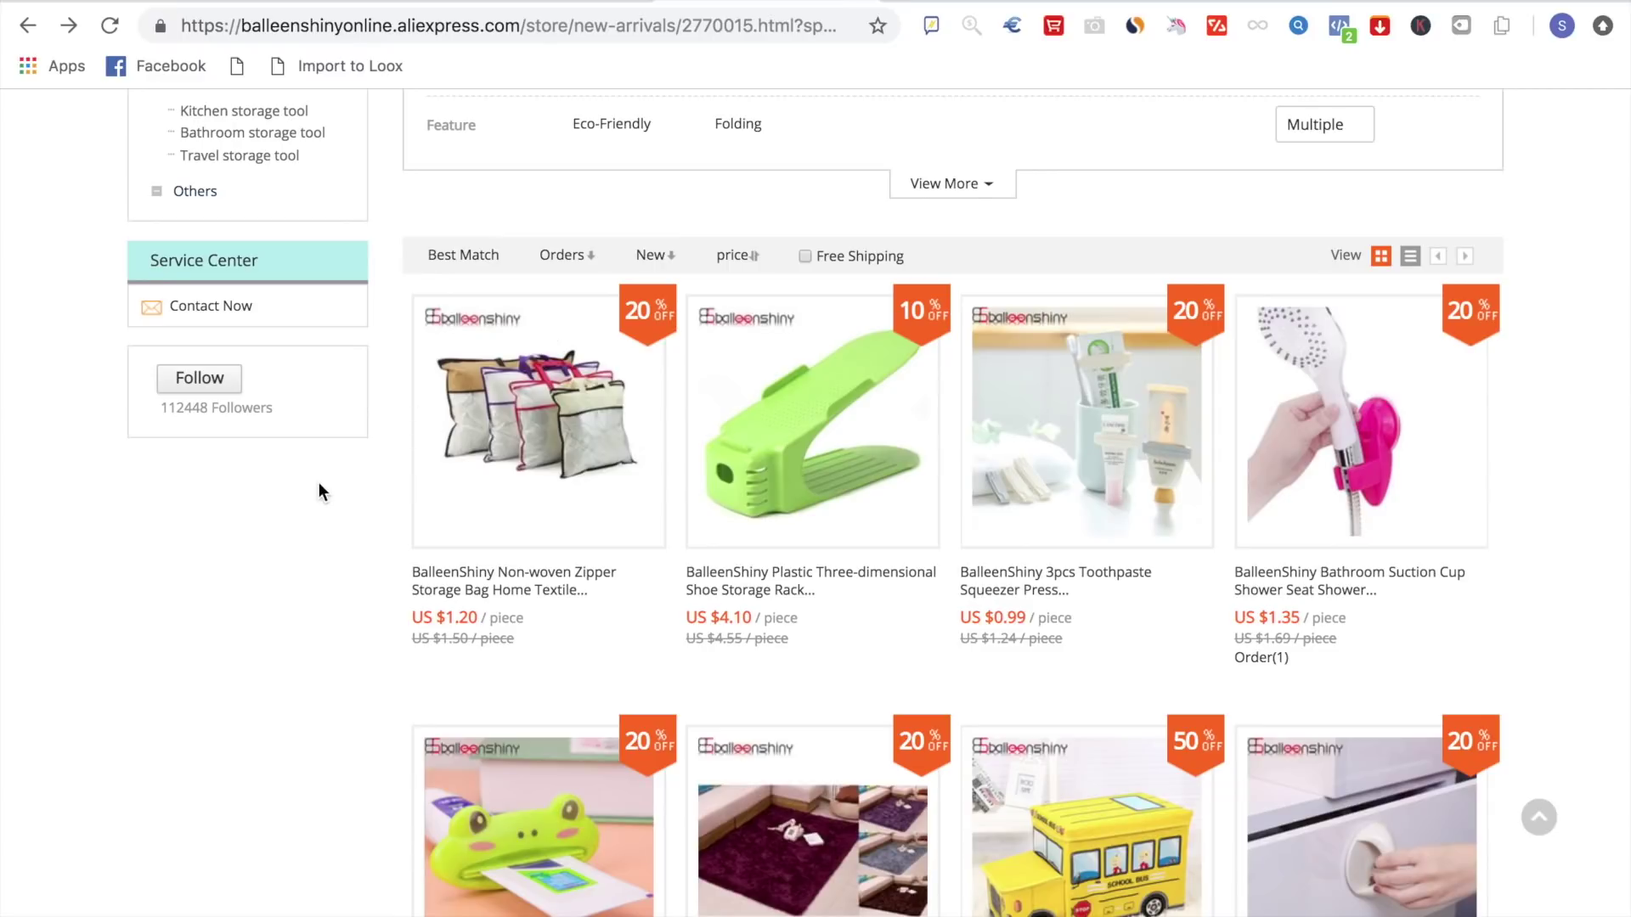
click(660, 254)
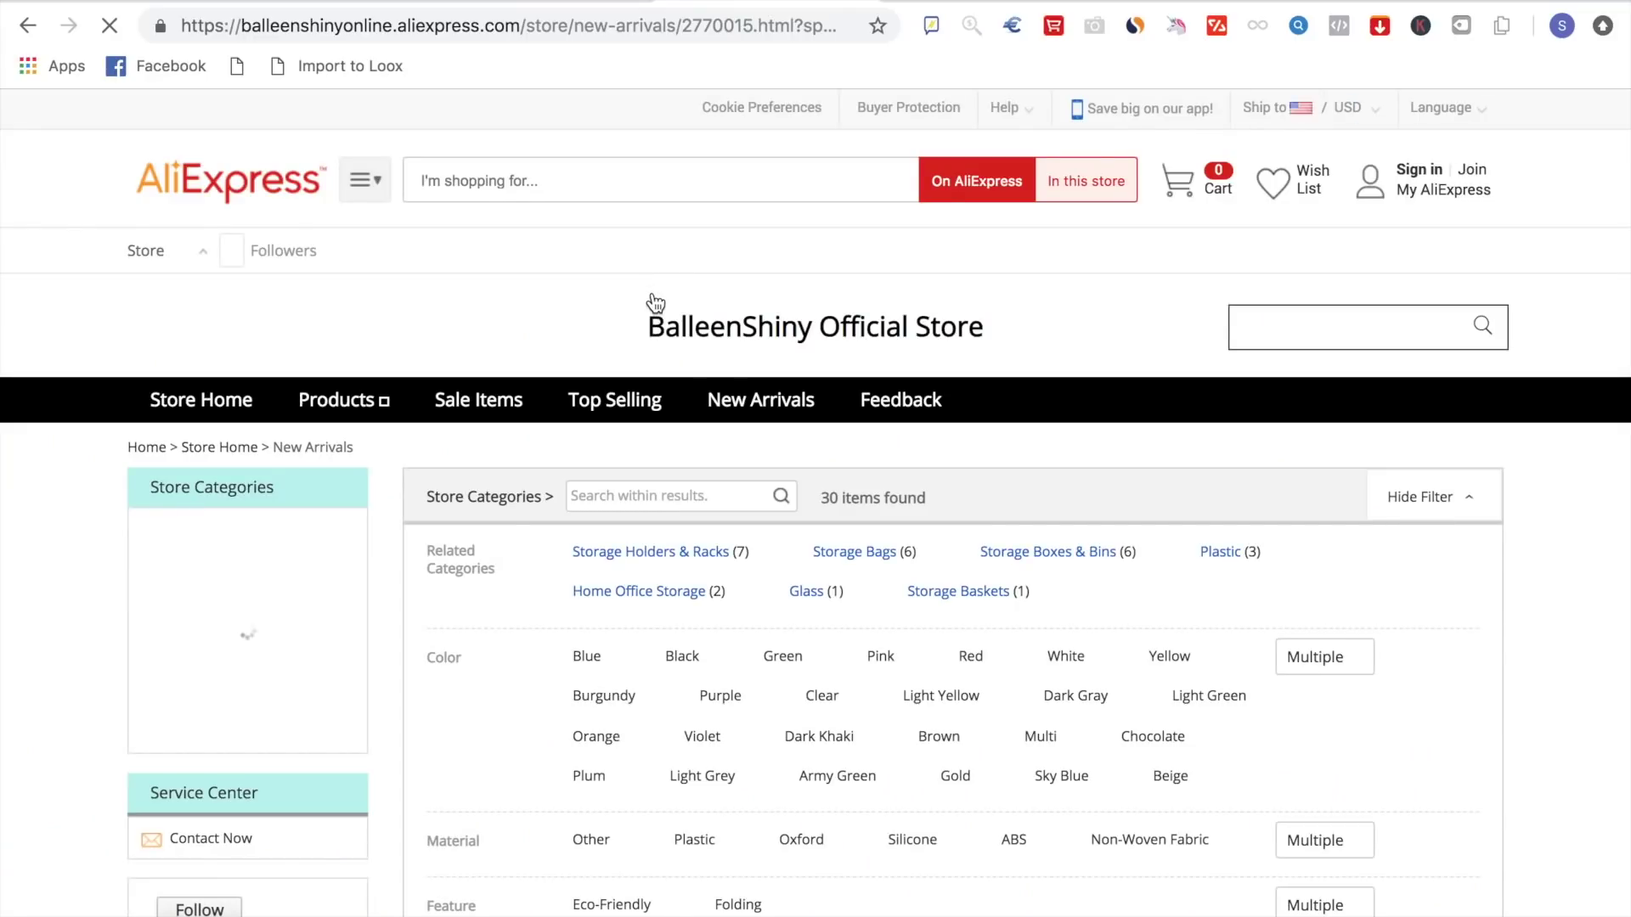
scroll(654, 302, down, 5)
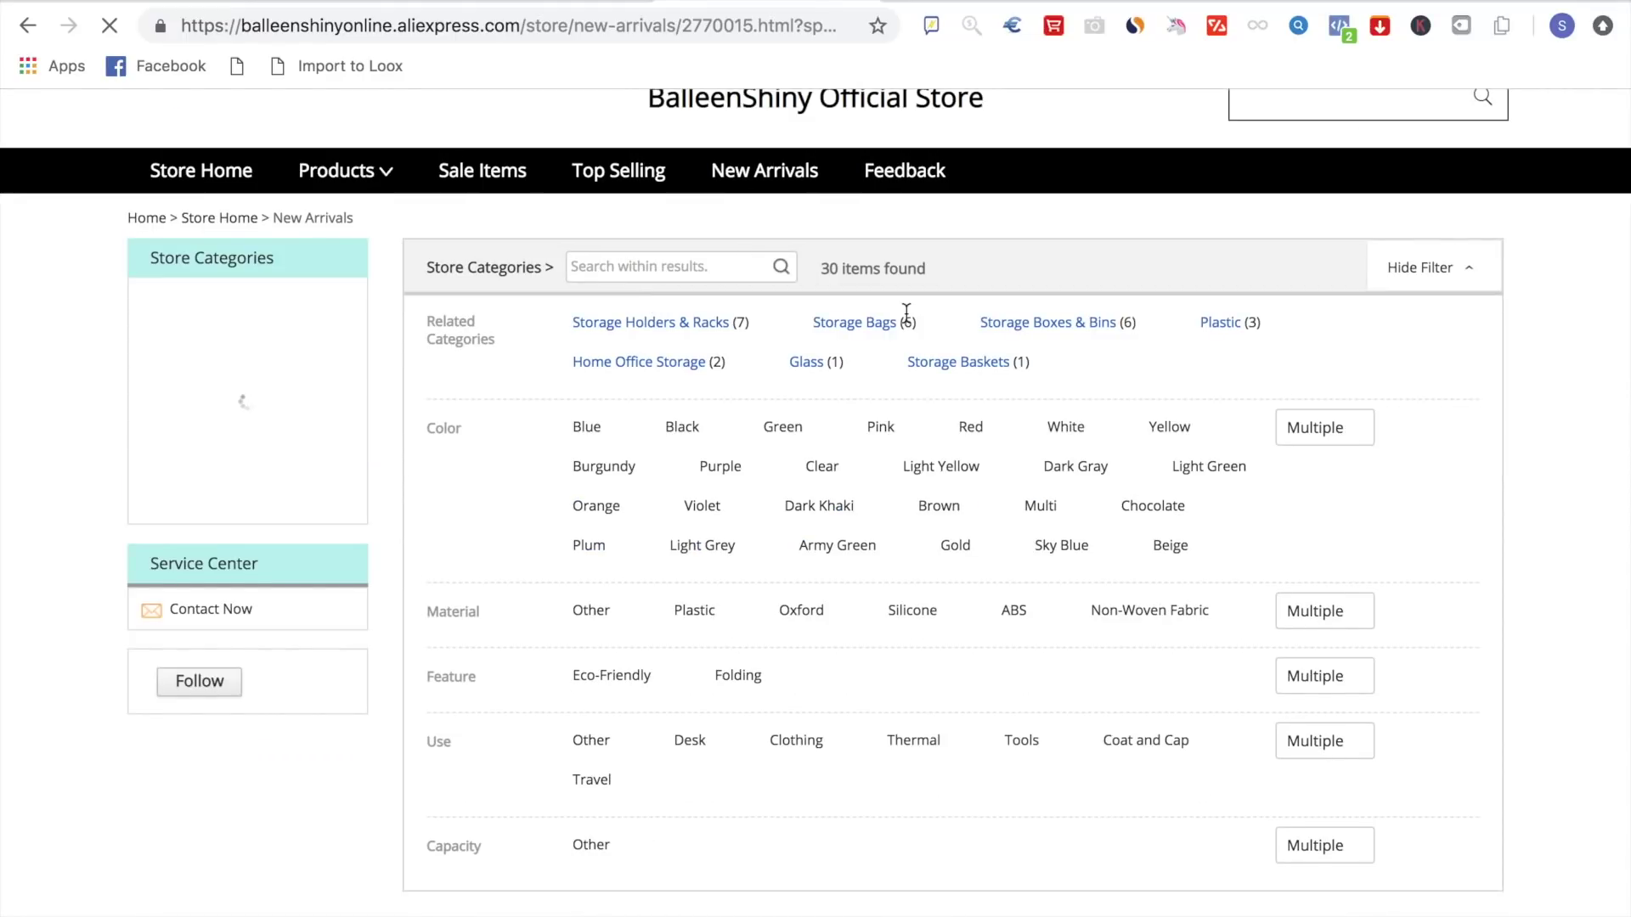
Look through the newest products in BalleenShiny Official Store's New Arrivals for potential new launches.
scroll(906, 321, down, 2)
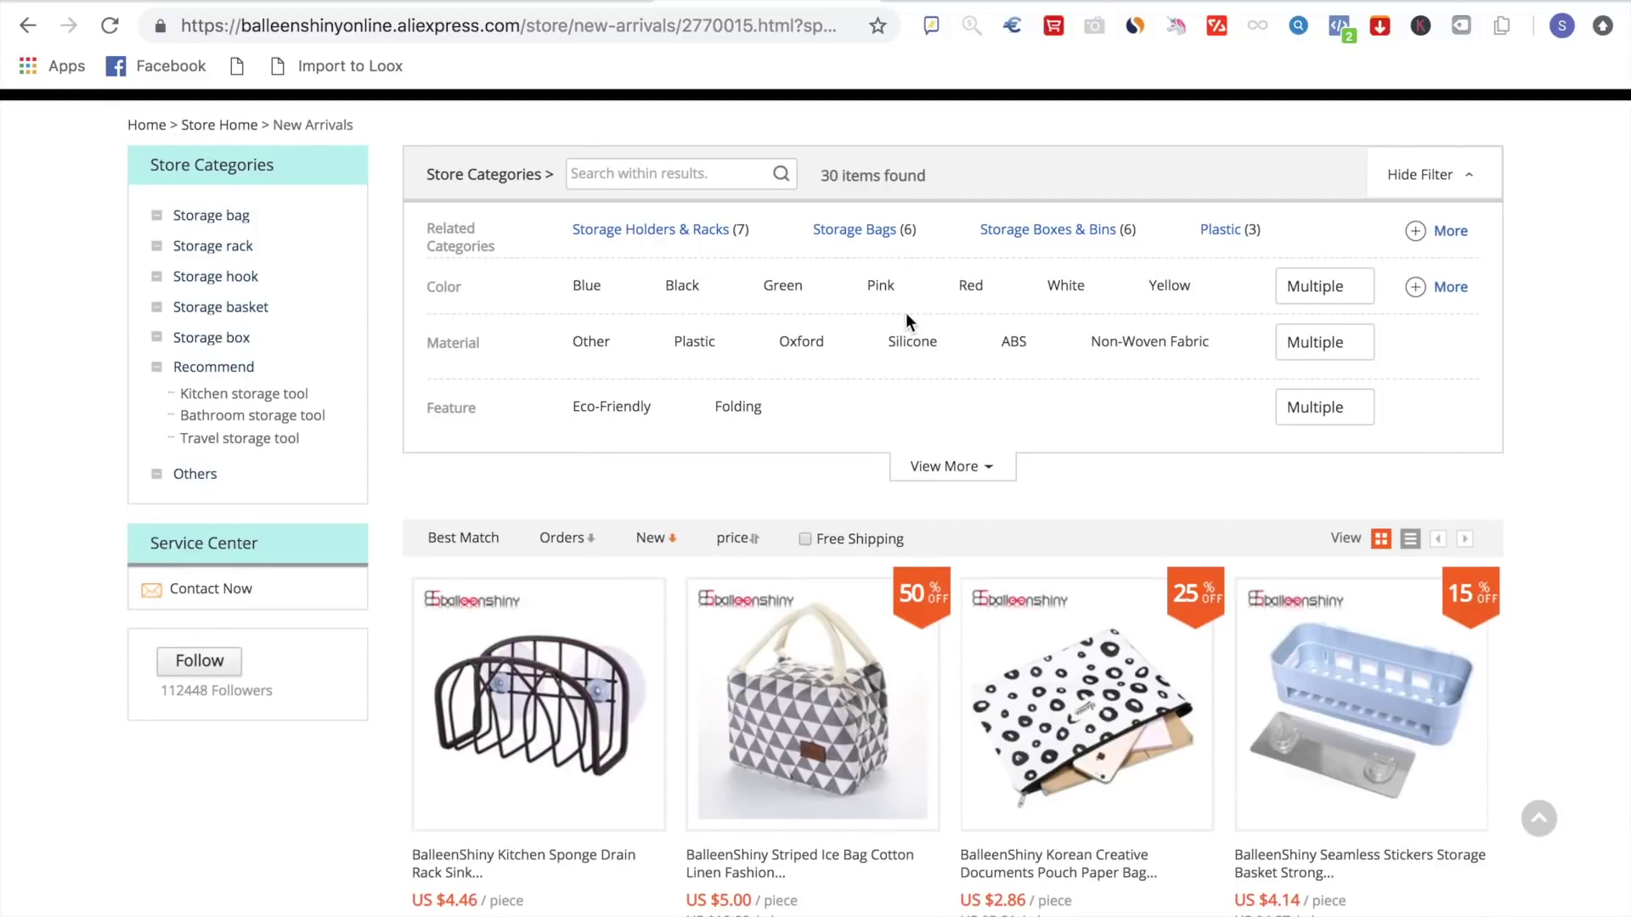
scroll(906, 314, down, 5)
scroll(905, 323, down, 3)
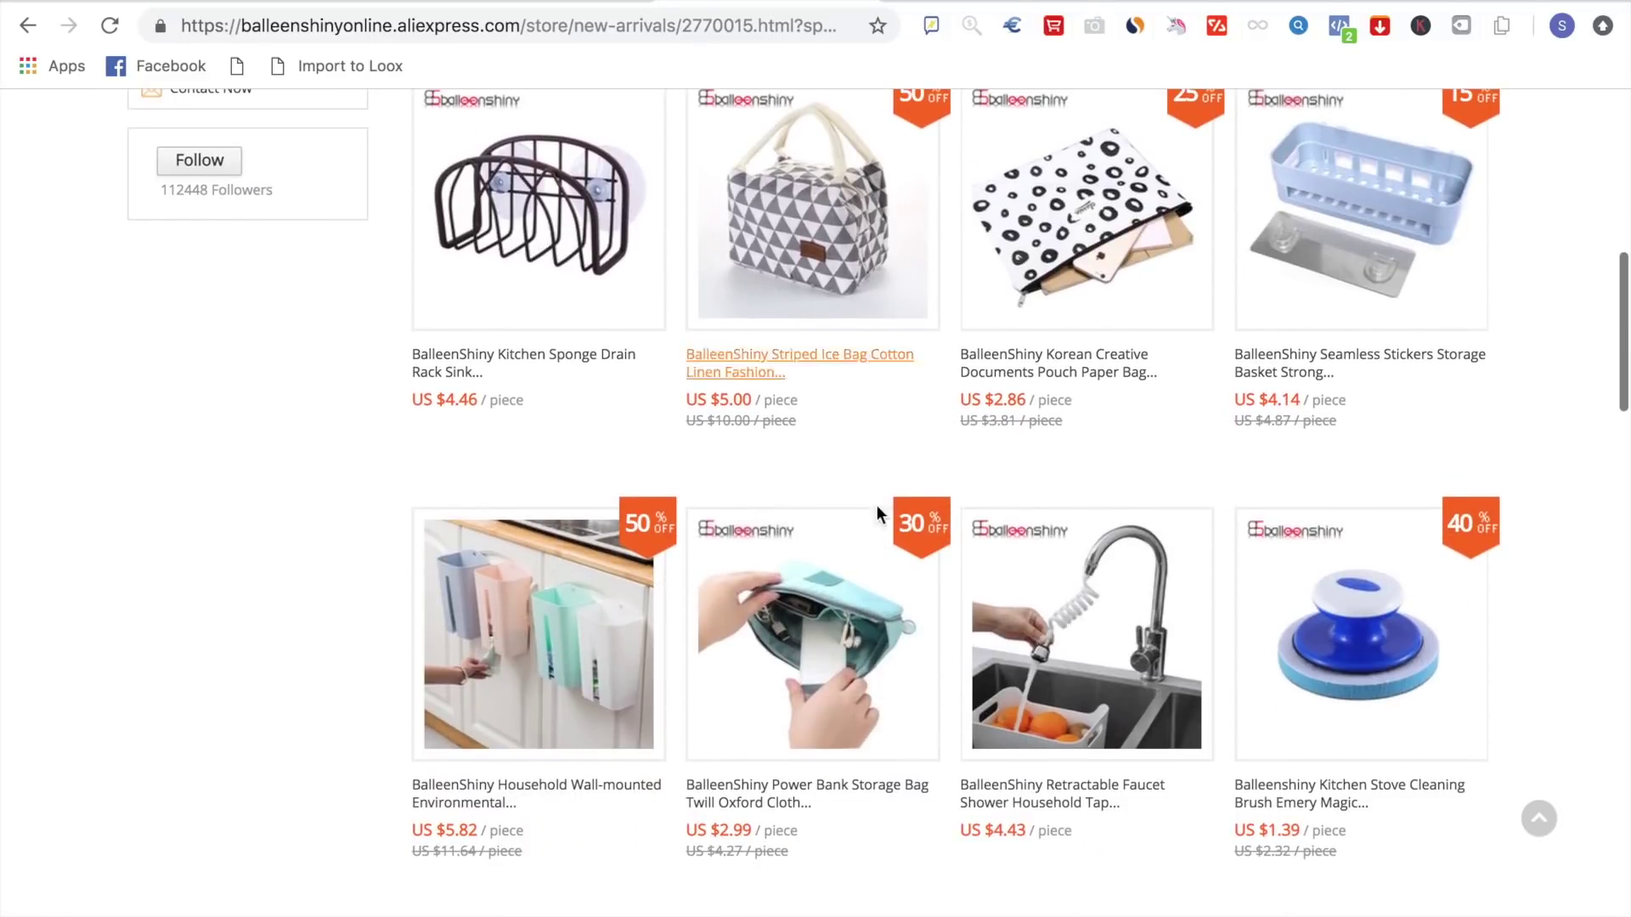
scroll(556, 674, down, 4)
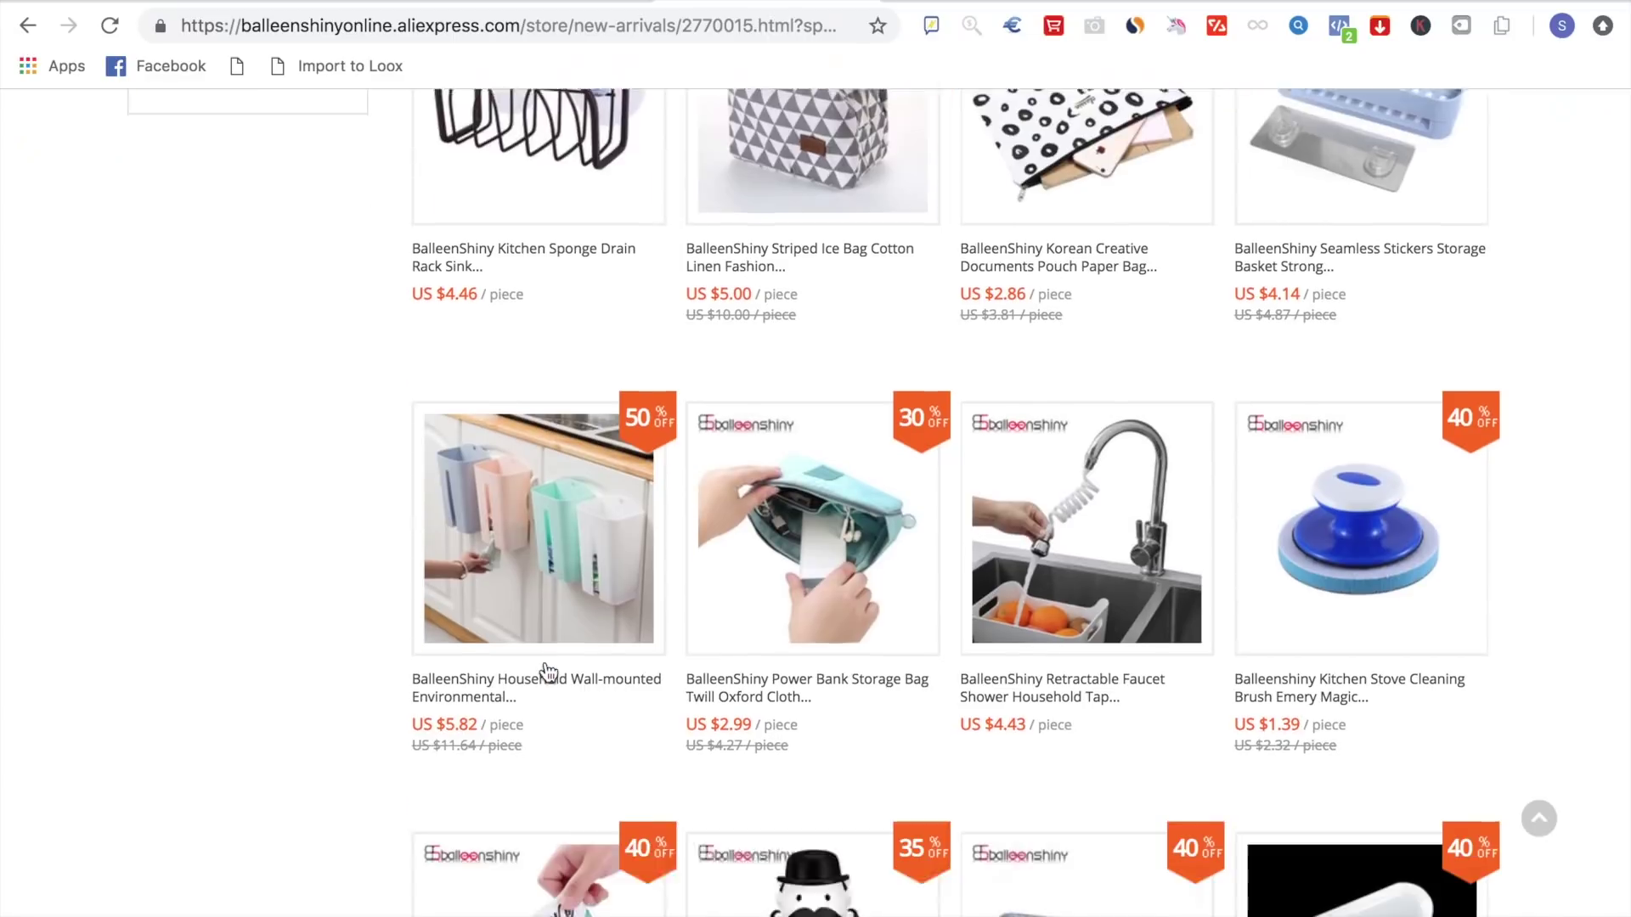
scroll(546, 669, down, 8)
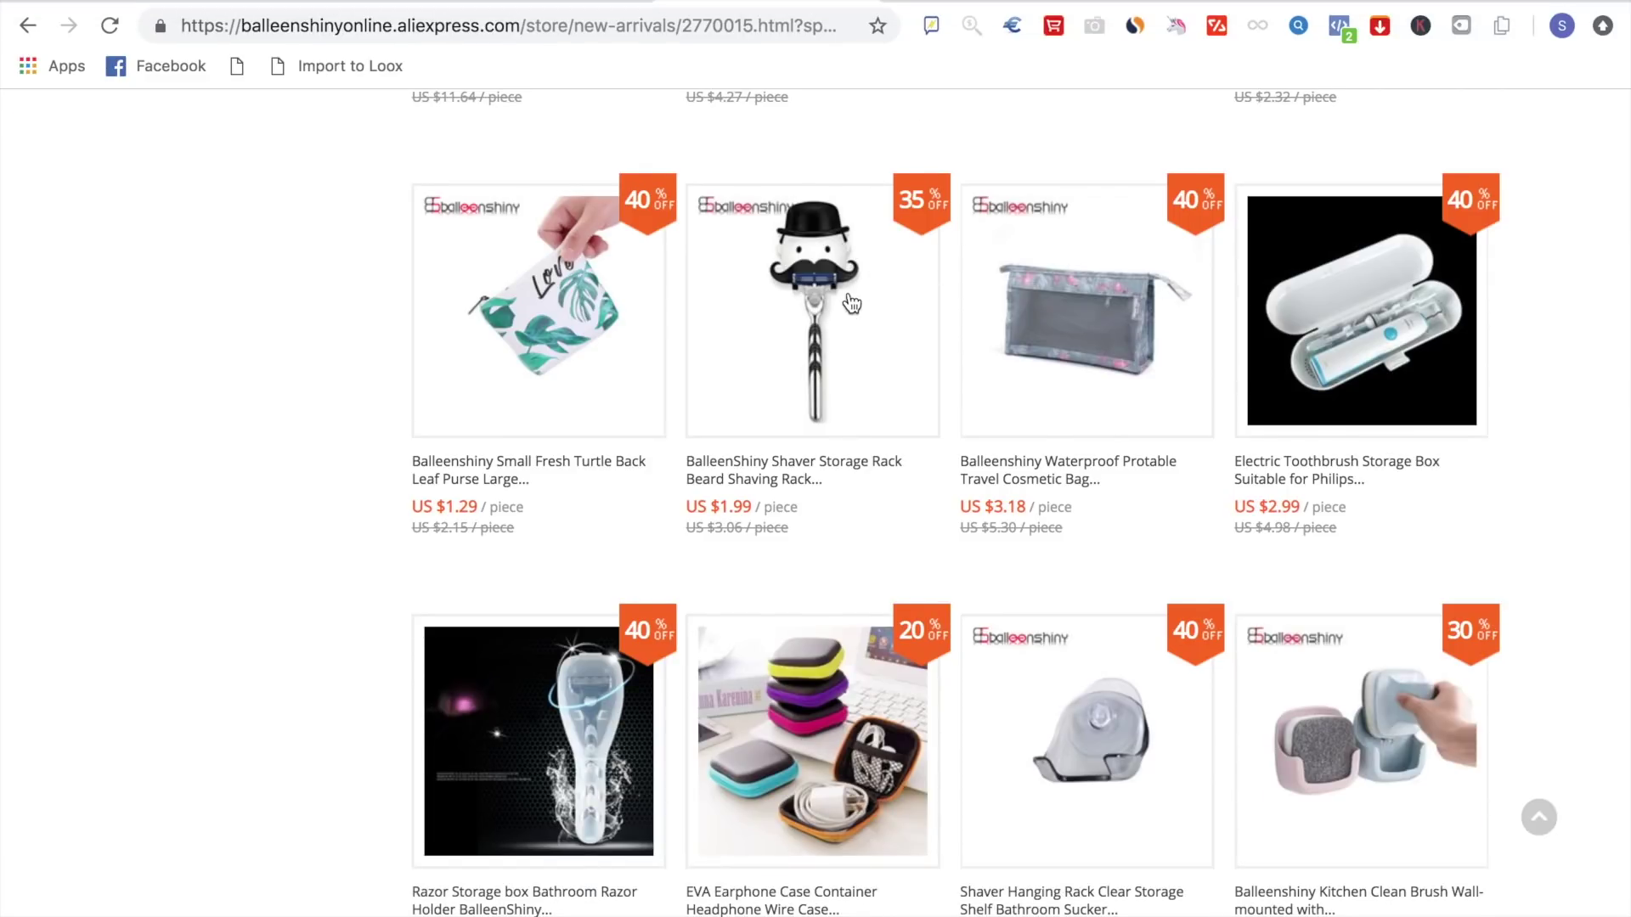
scroll(852, 304, up, 5)
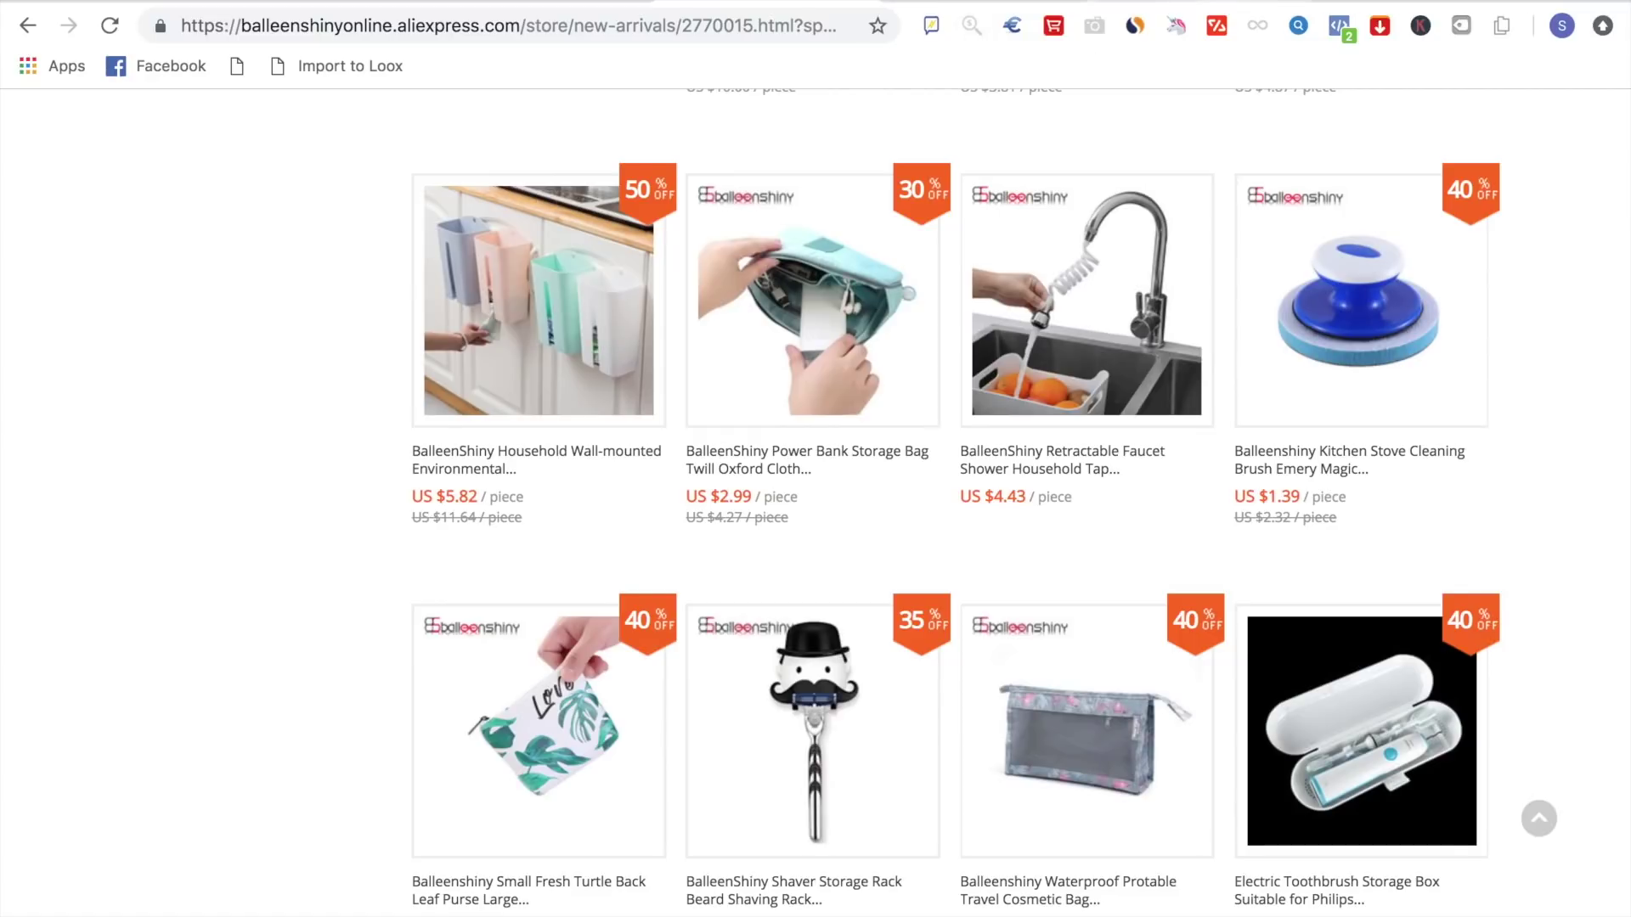
scroll(672, 313, up, 6)
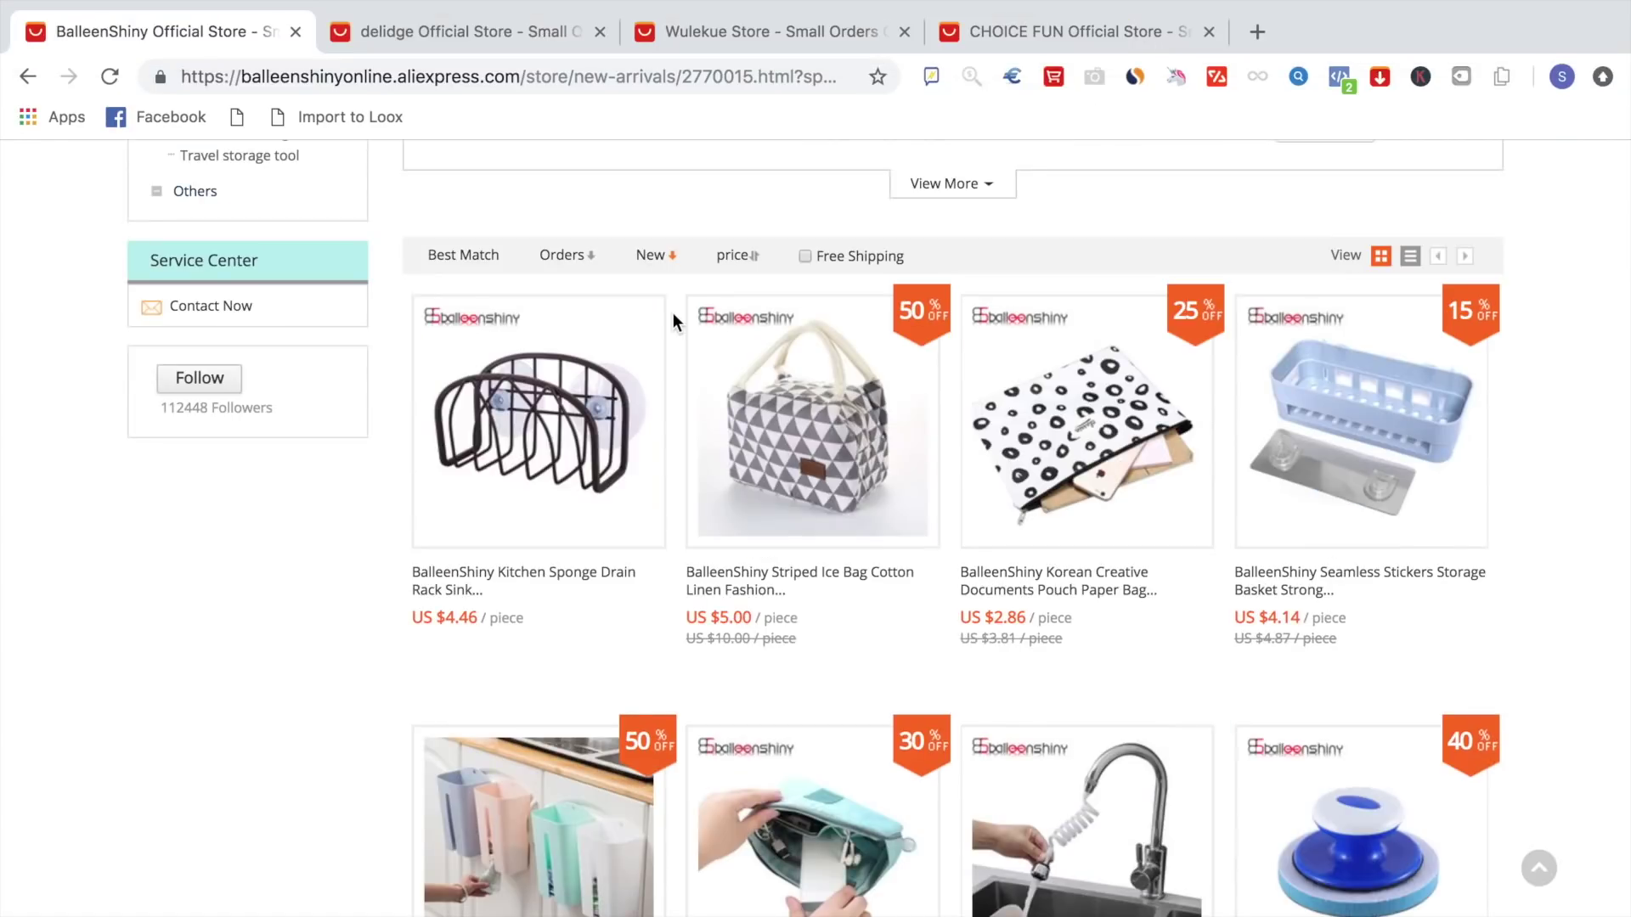
View the New Arrivals pages already open for the delidge, Wulekue and CHOICE FUN stores.
click(502, 39)
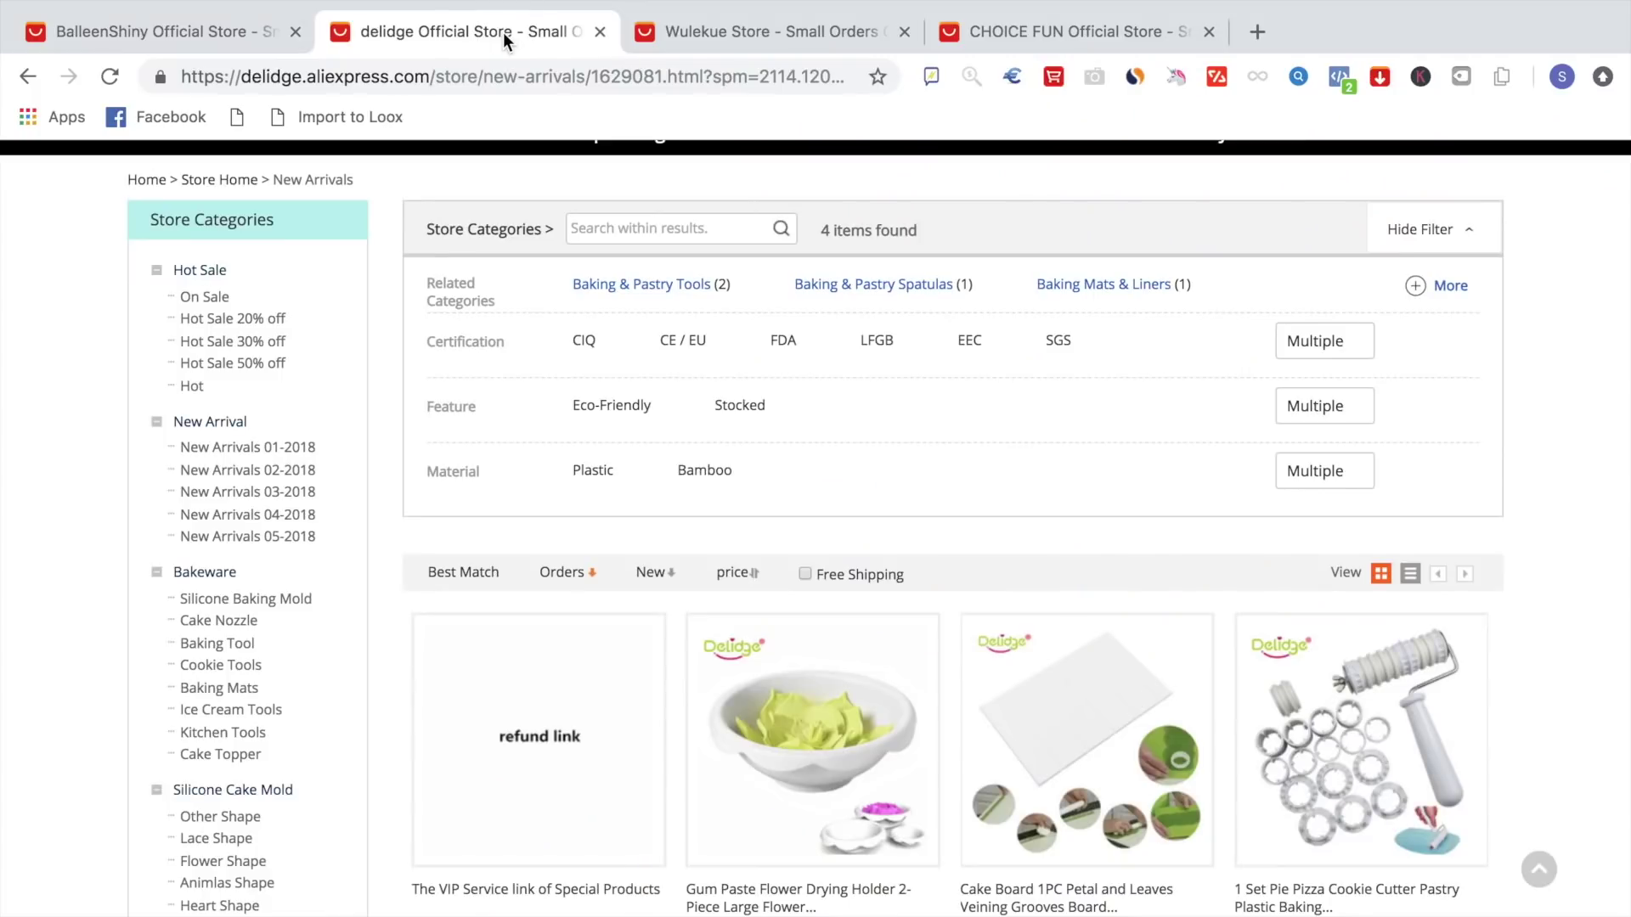
click(733, 38)
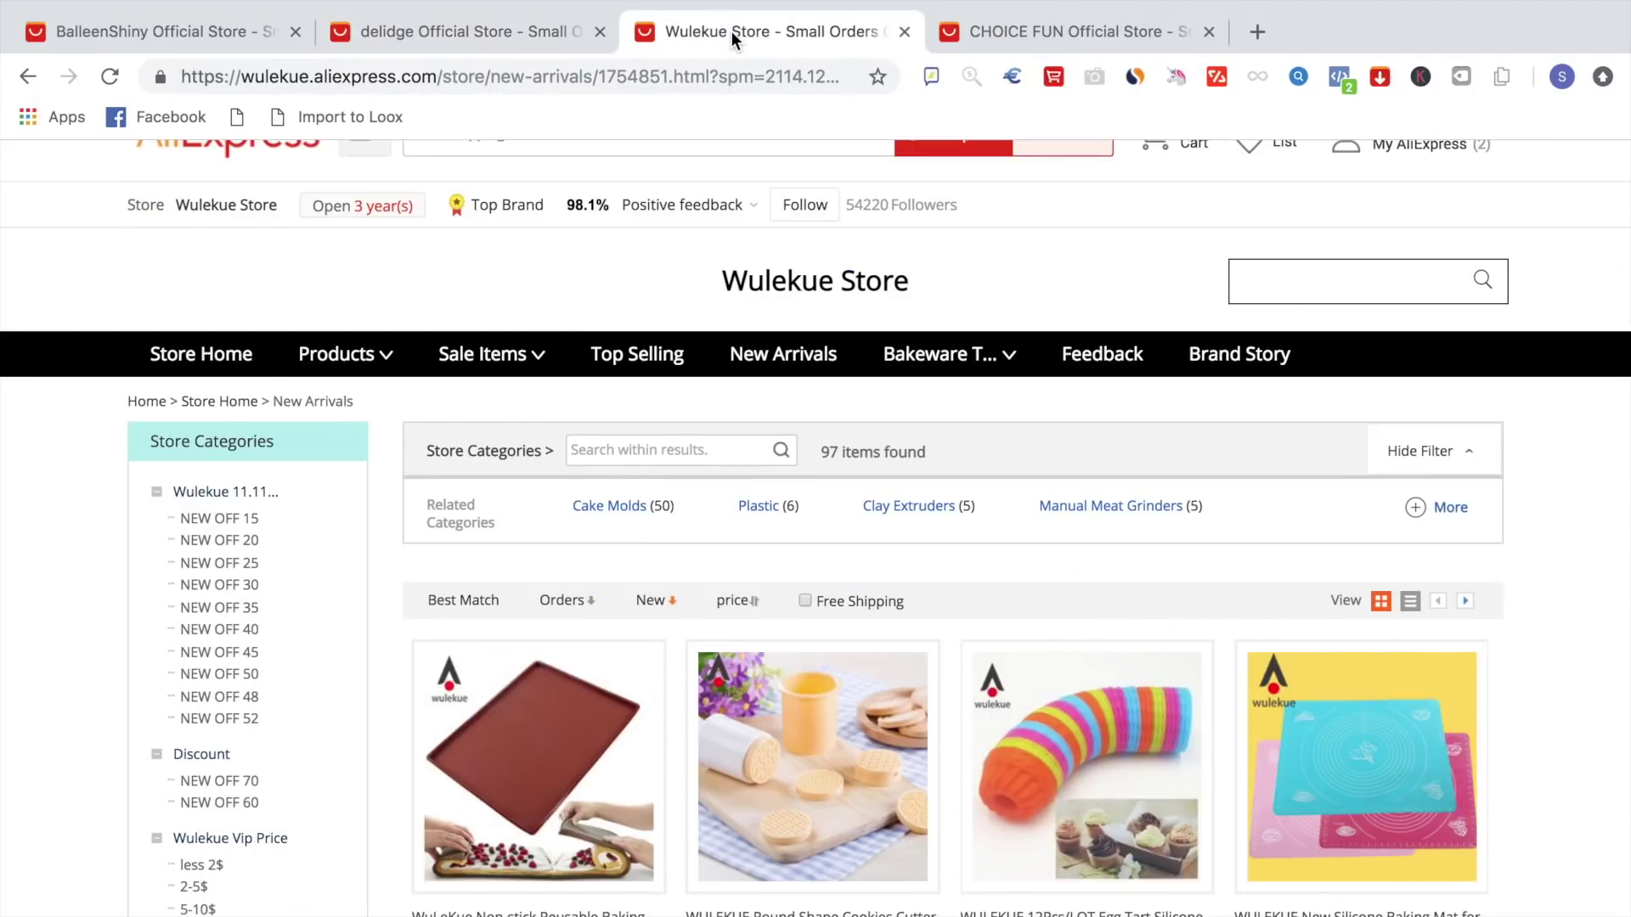
click(1020, 23)
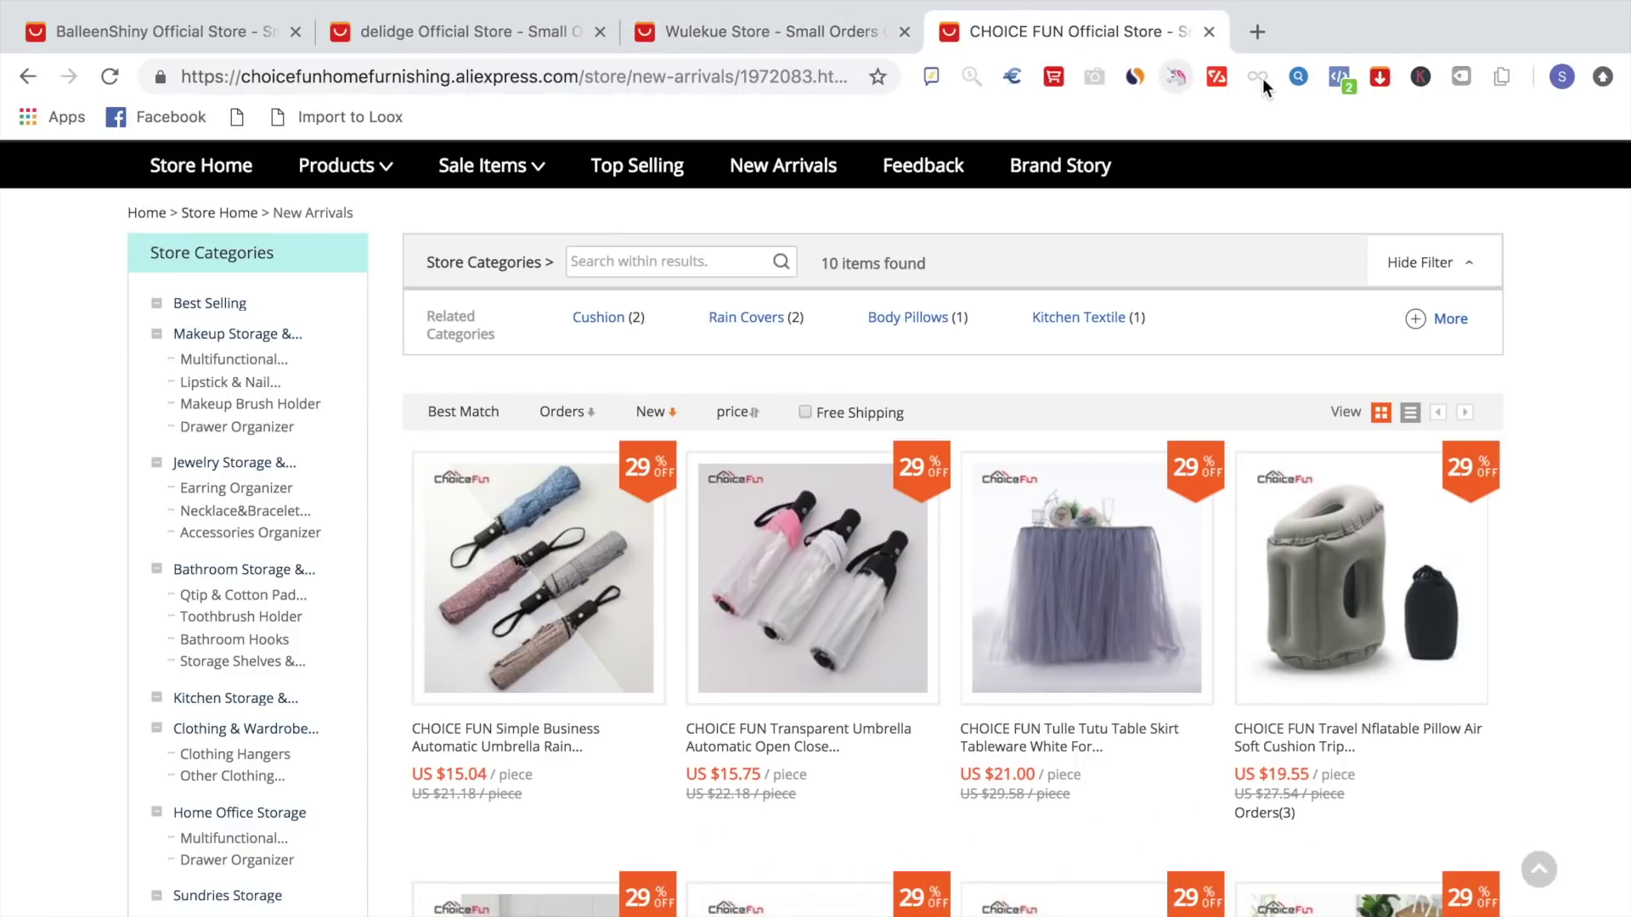
Copy the links of the 4 tabs in the window and paste them into Excel from H7 under Aliexpress Suppliers (New Launches).
click(1504, 76)
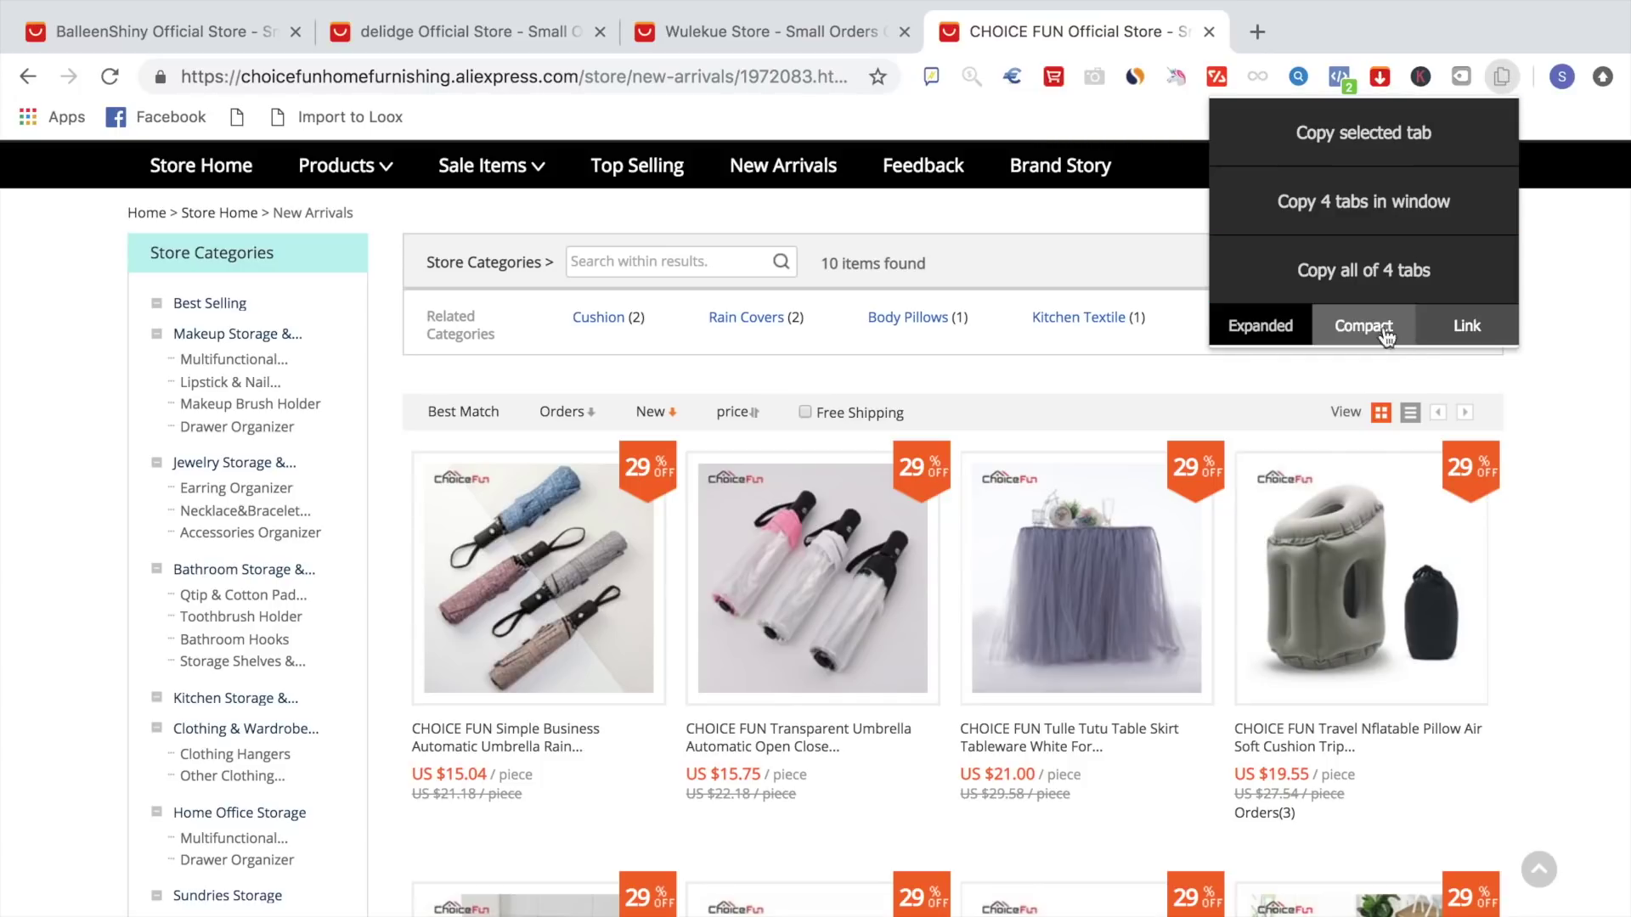
click(1337, 219)
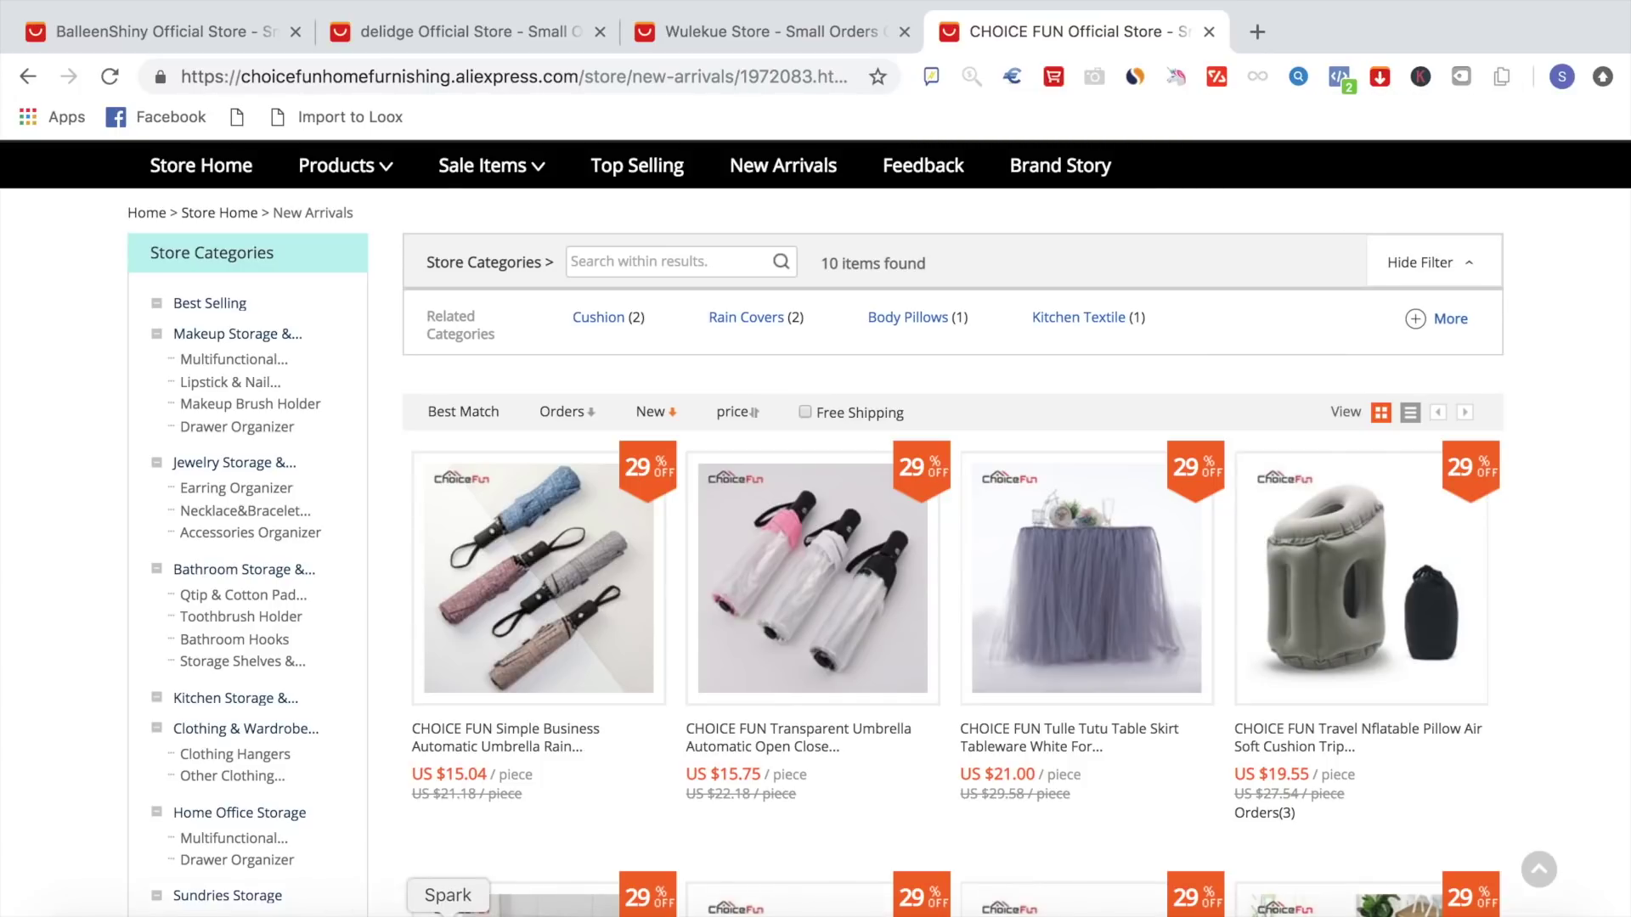
click(218, 910)
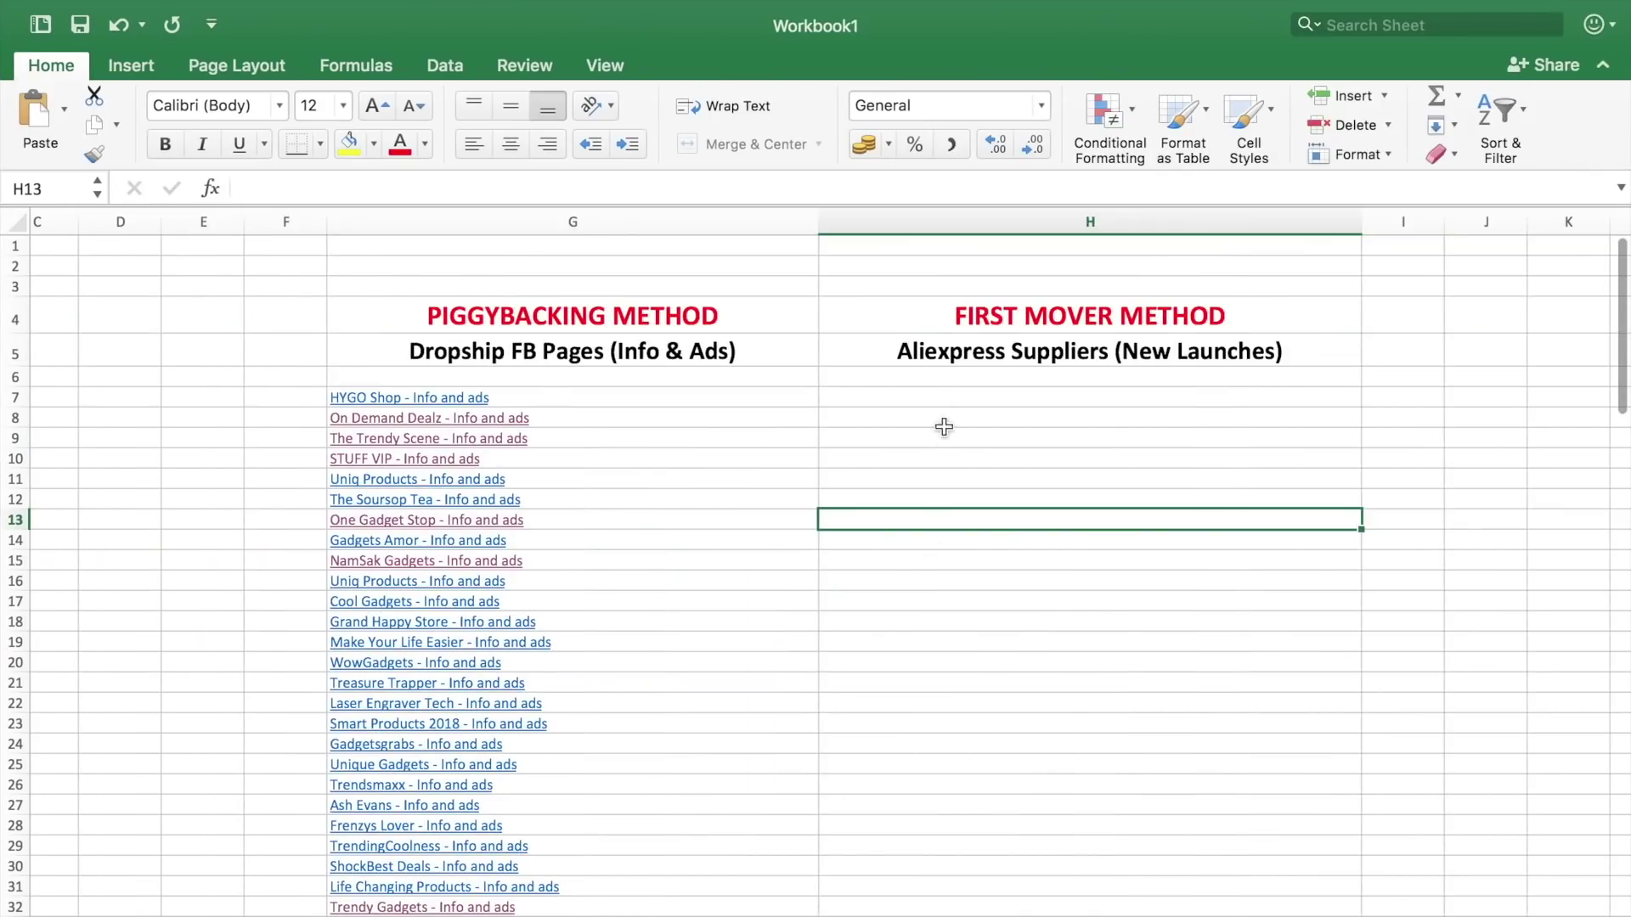
click(938, 402)
right_click(939, 401)
click(960, 464)
click(918, 522)
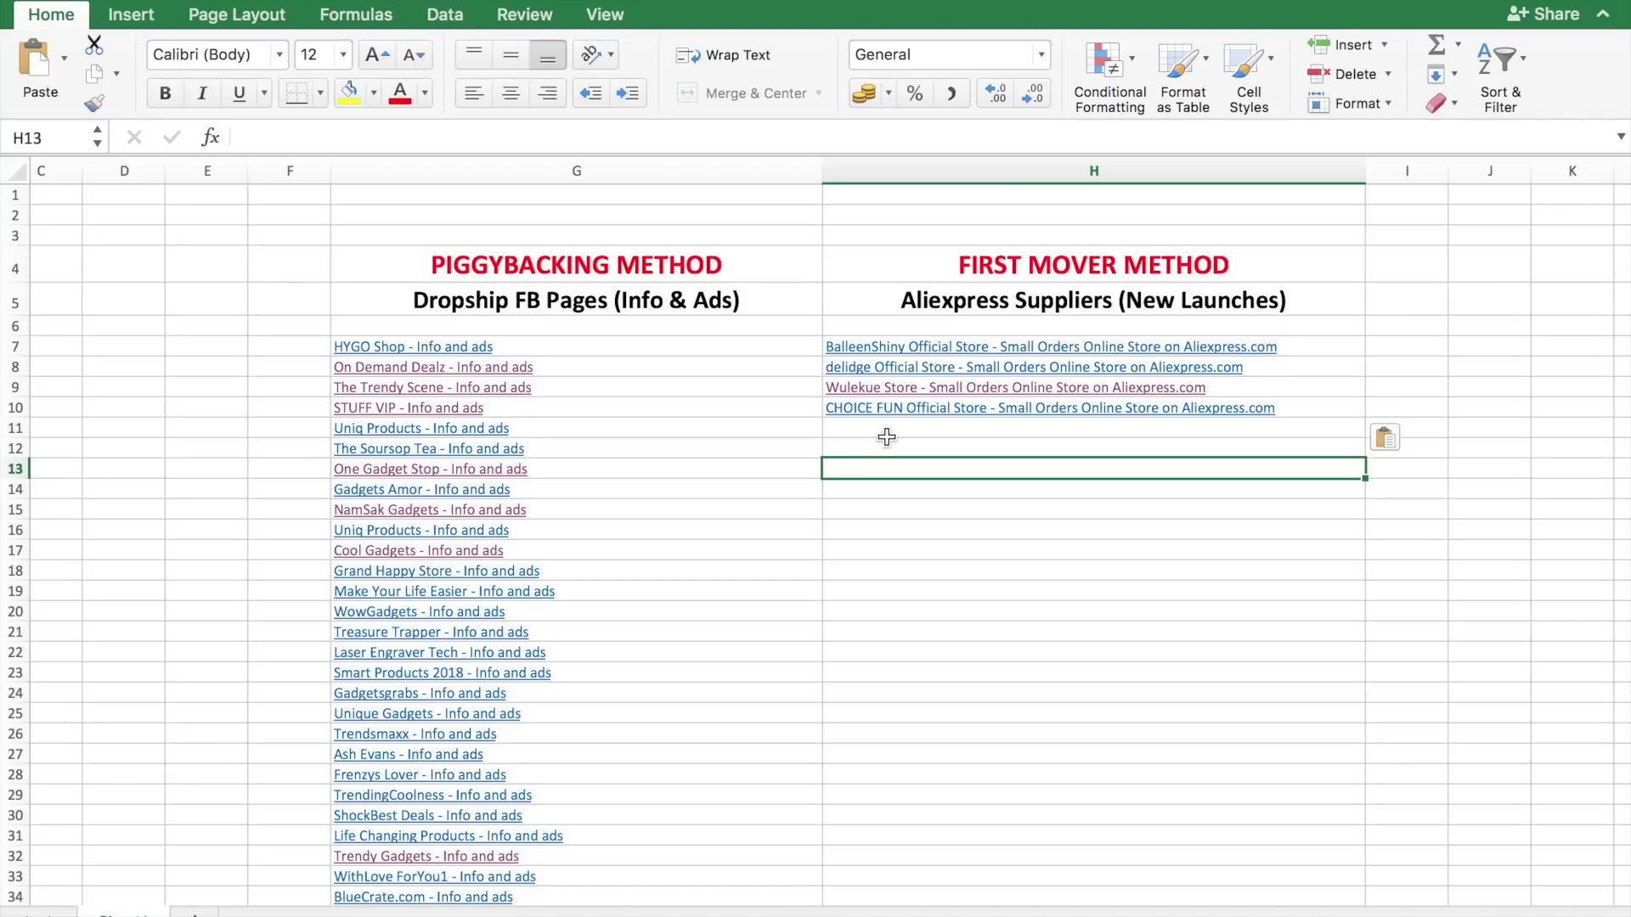
Open the Wulekue Store link from the supplier list and look through its newest arrivals.
click(883, 389)
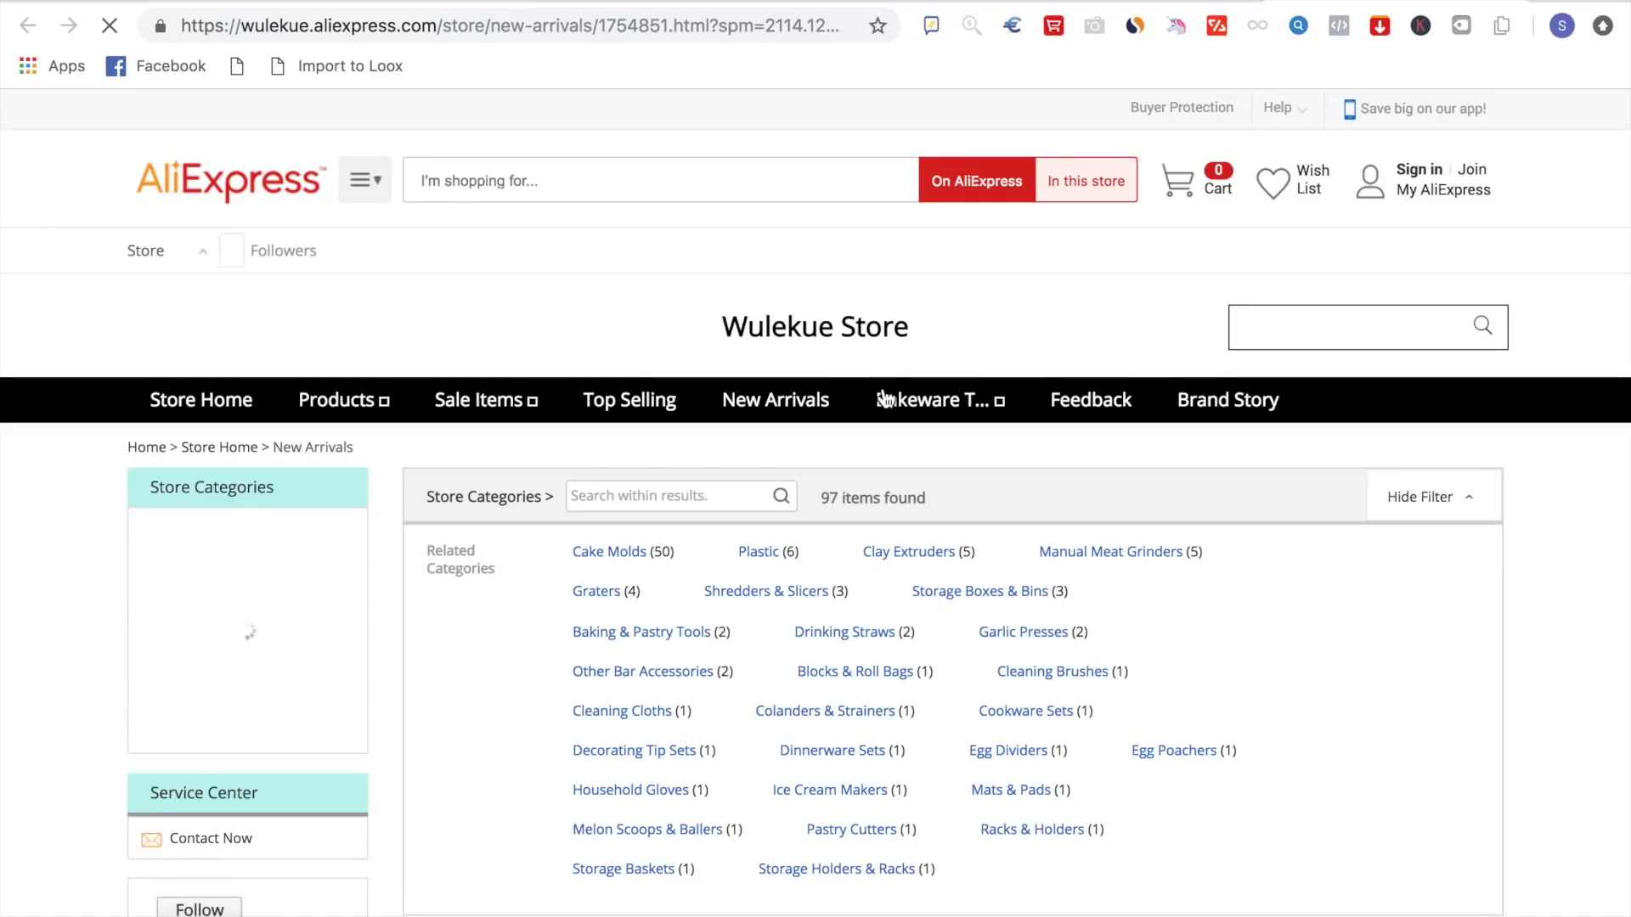
scroll(849, 429, down, 3)
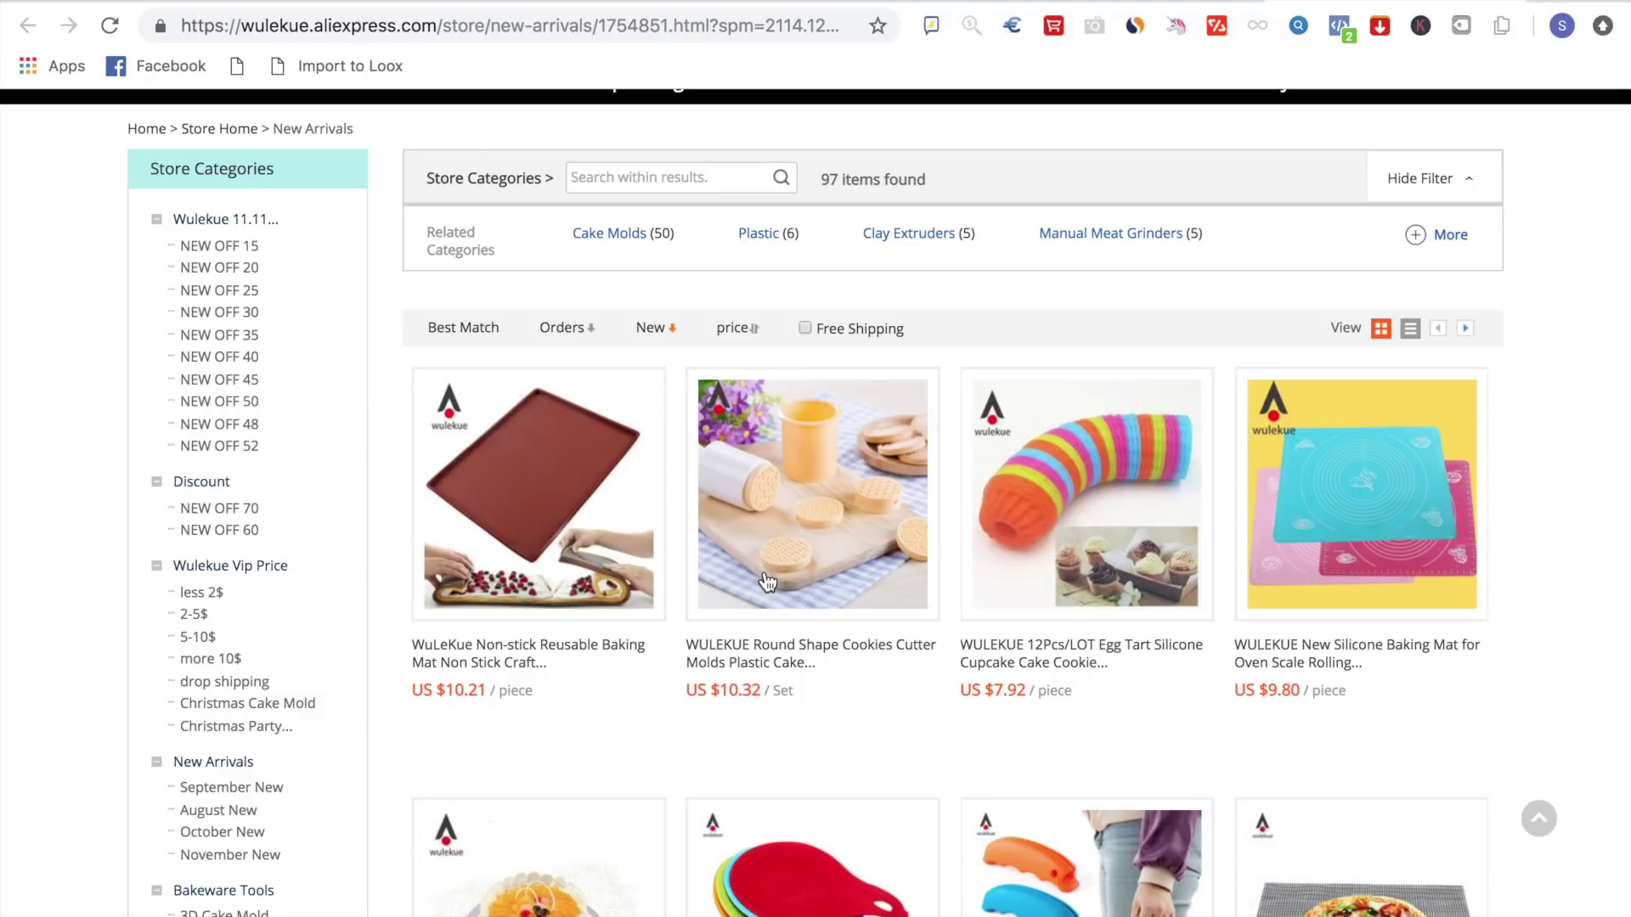
scroll(637, 697, down, 6)
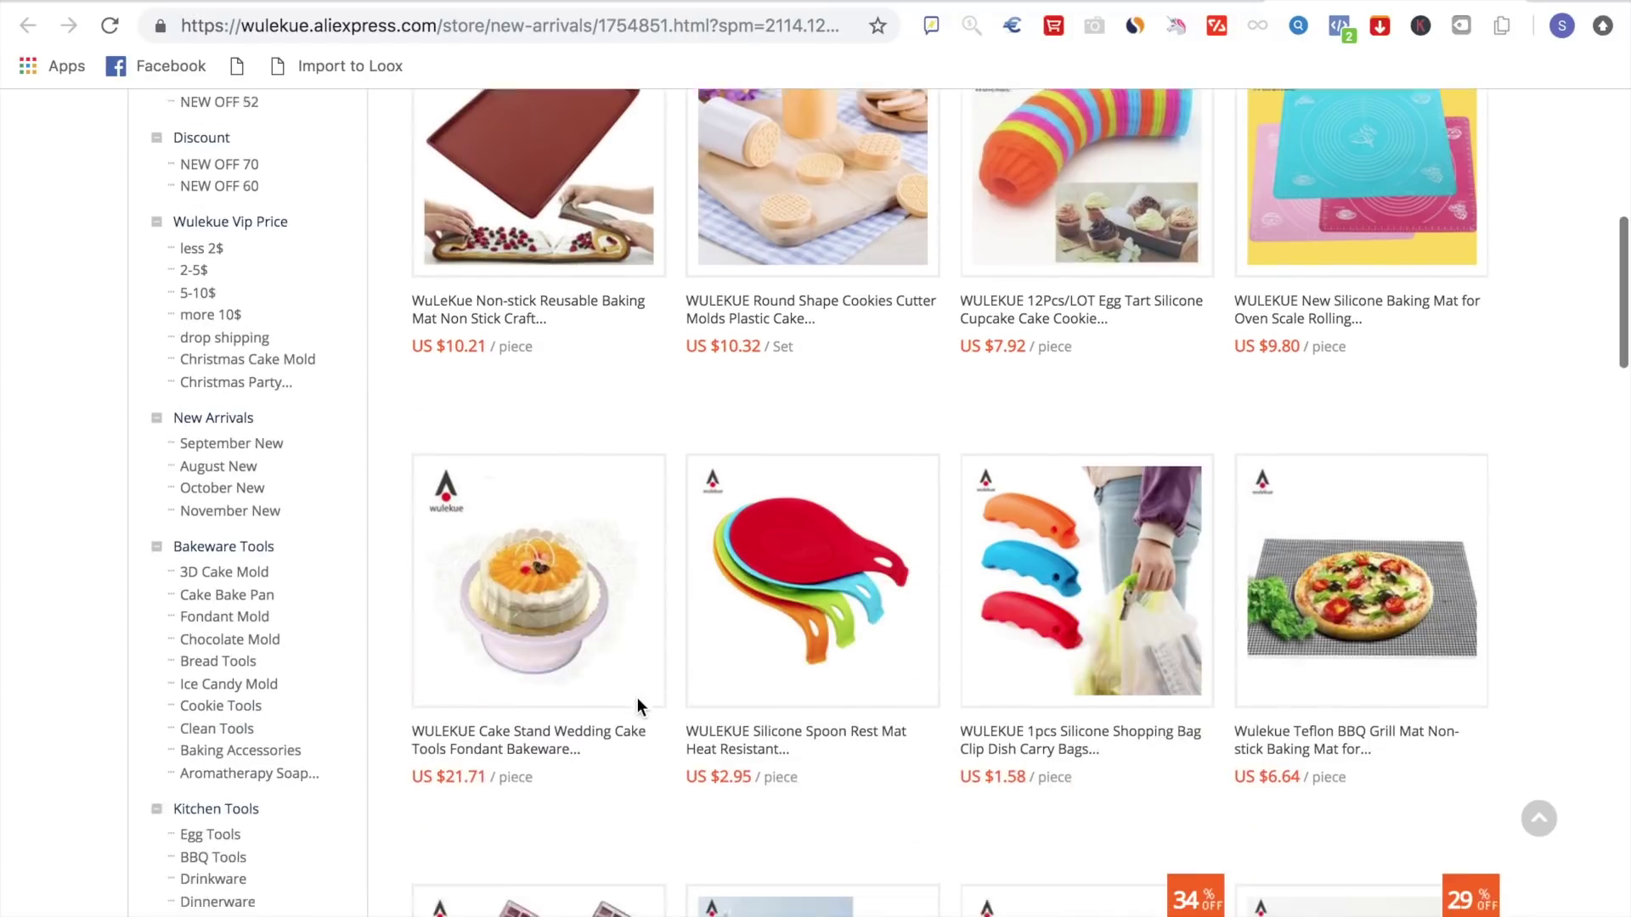
scroll(639, 707, down, 8)
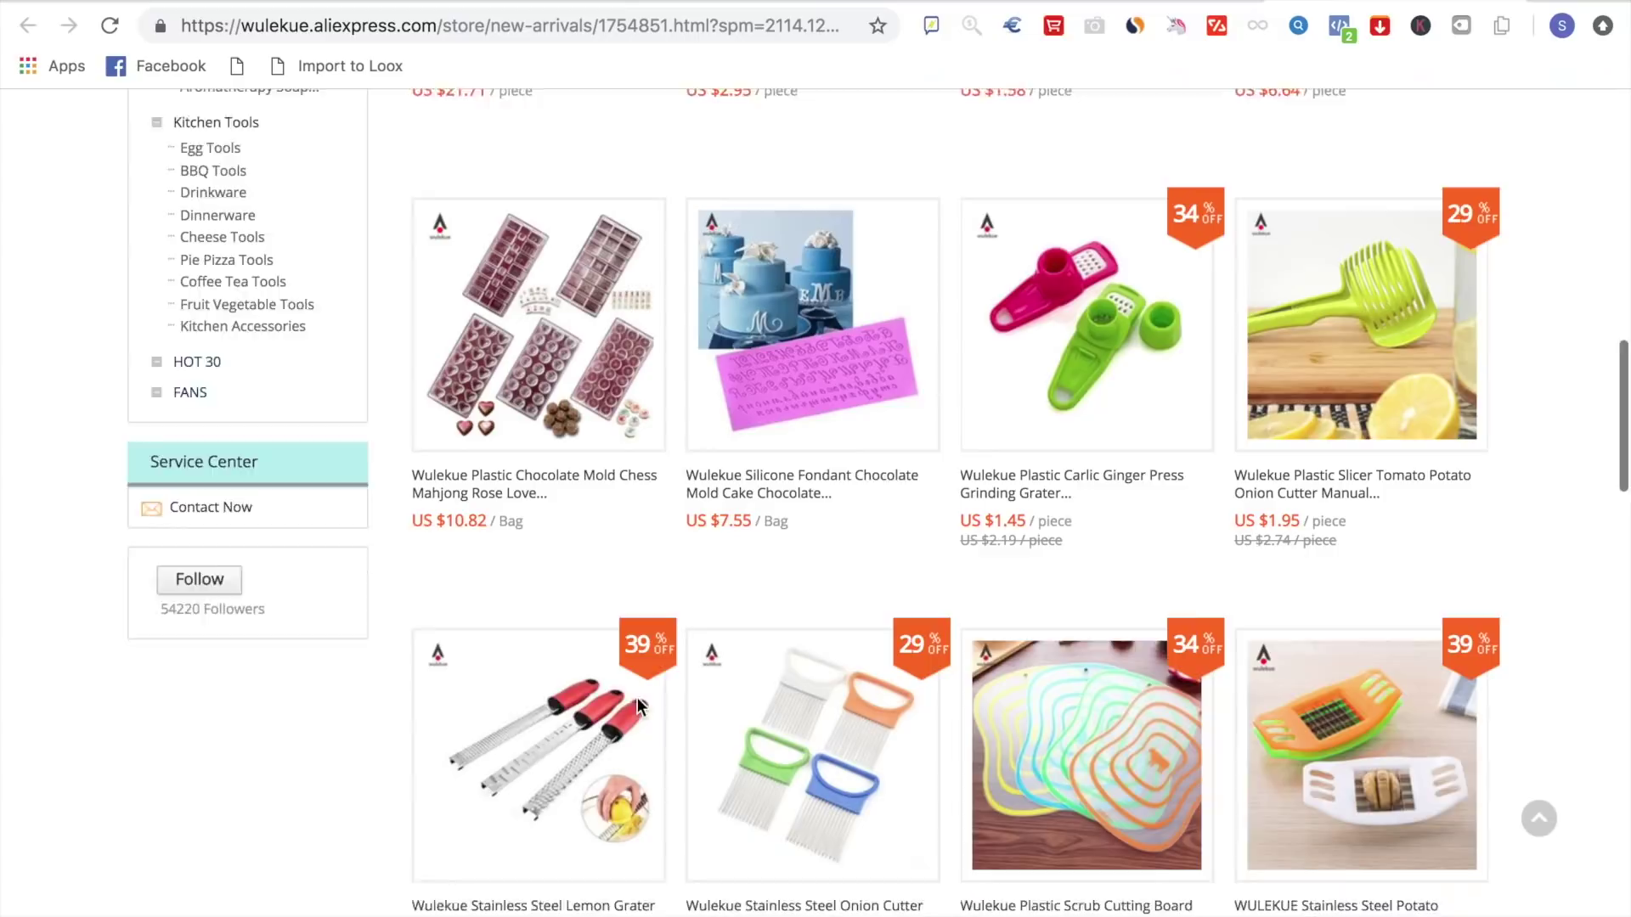
scroll(639, 709, up, 9)
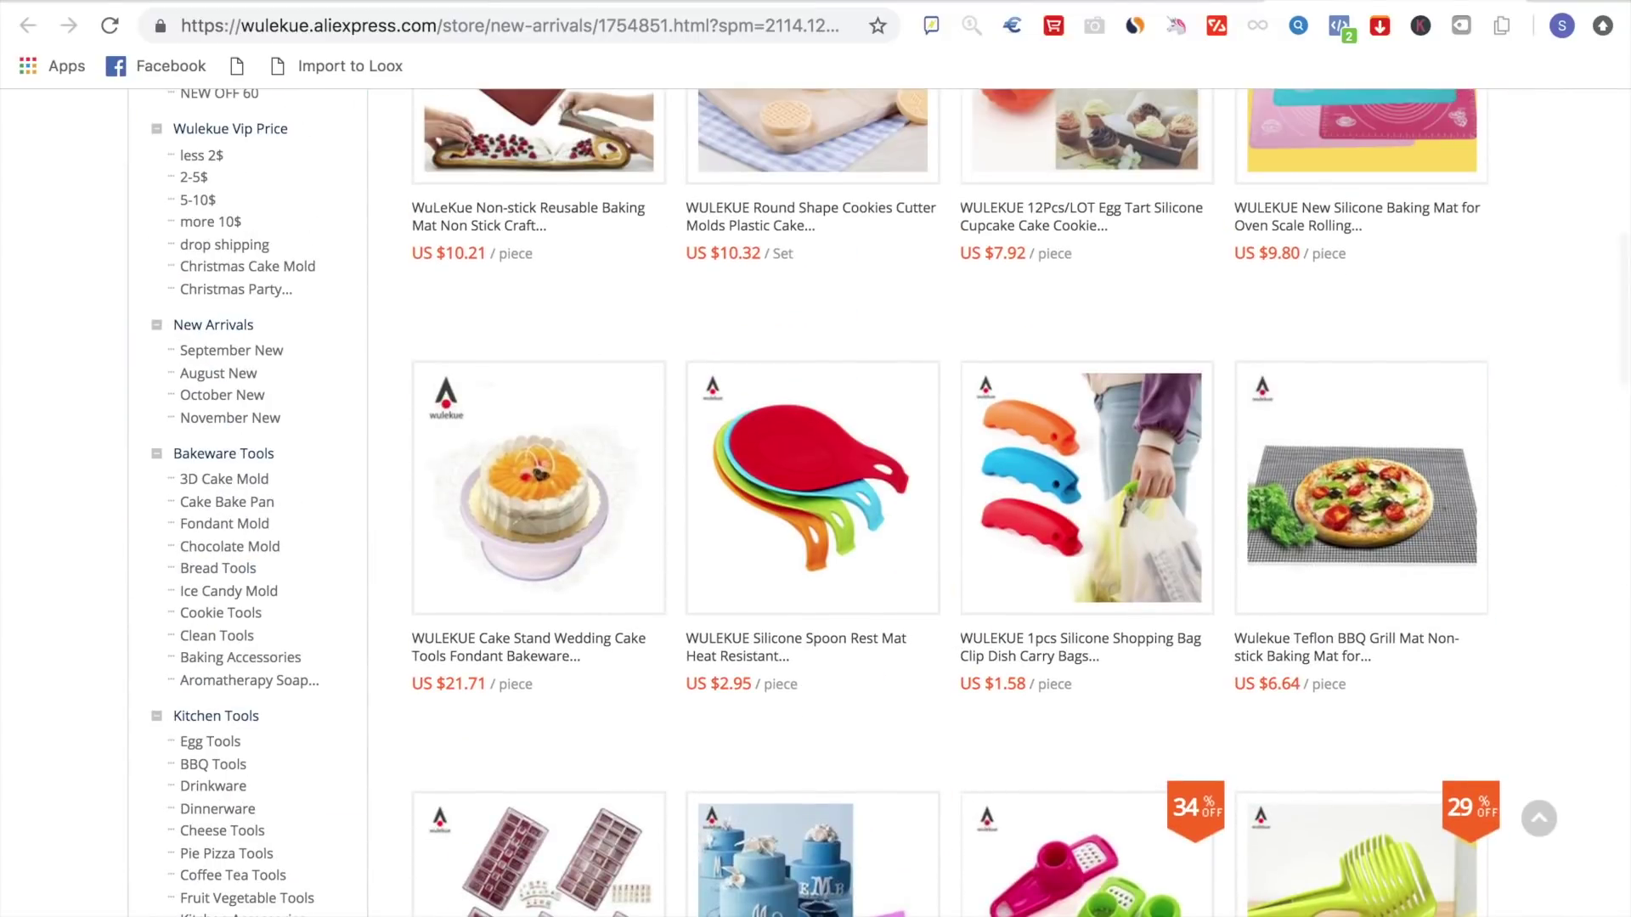
Switch back to Excel and review the Piggybacking Method and First Mover Method link lists.
mouse_move(450, 900)
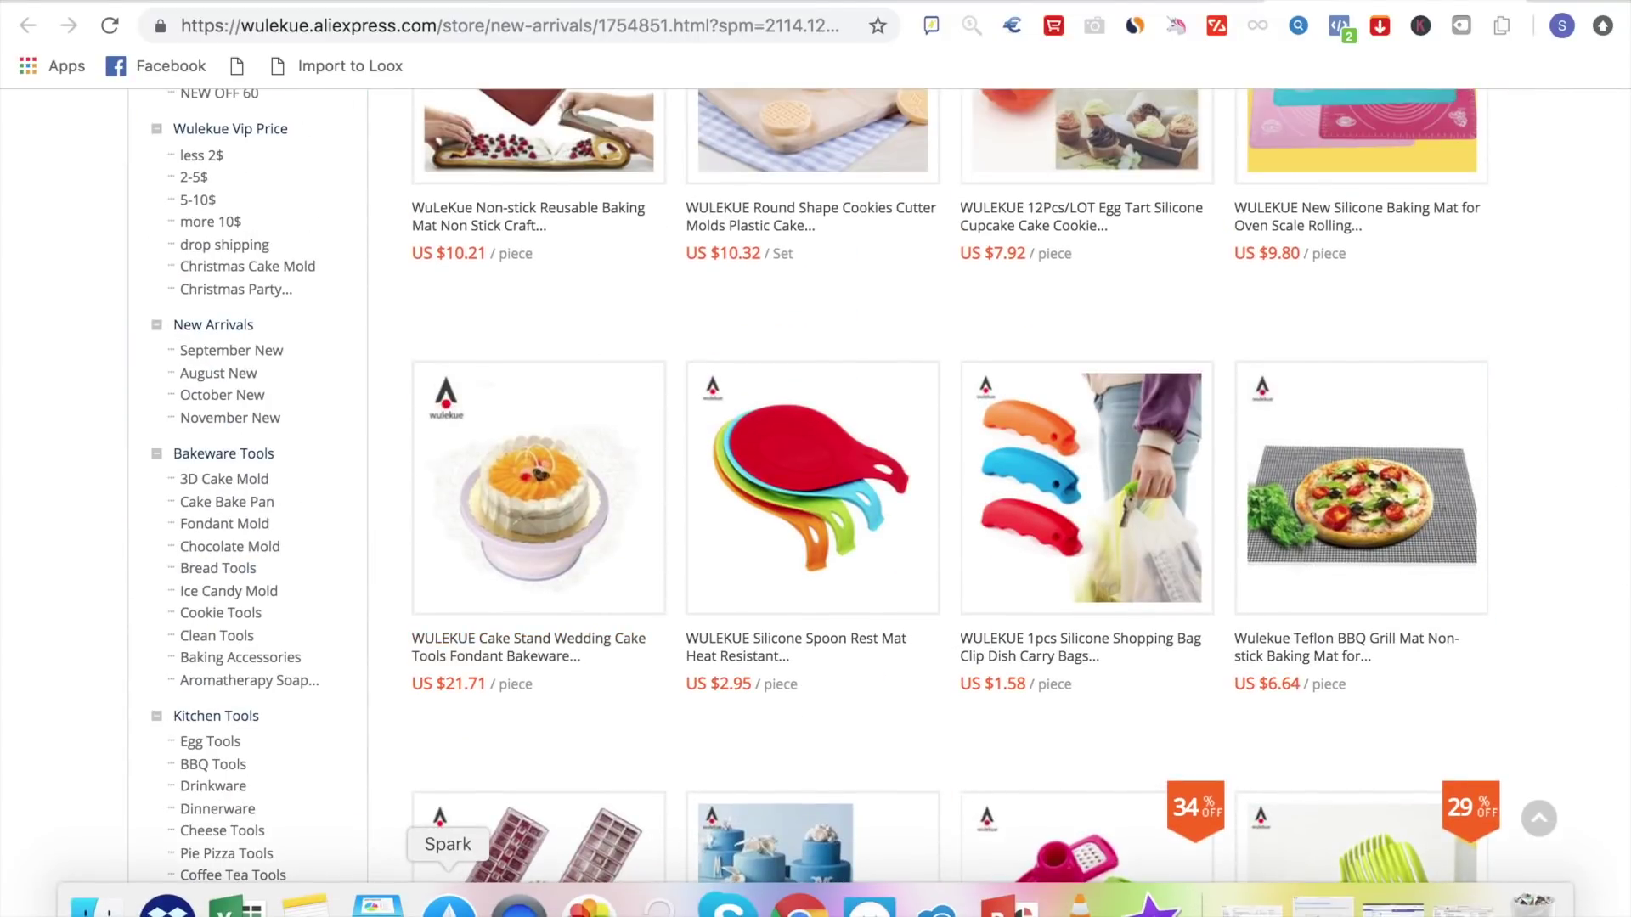
click(231, 905)
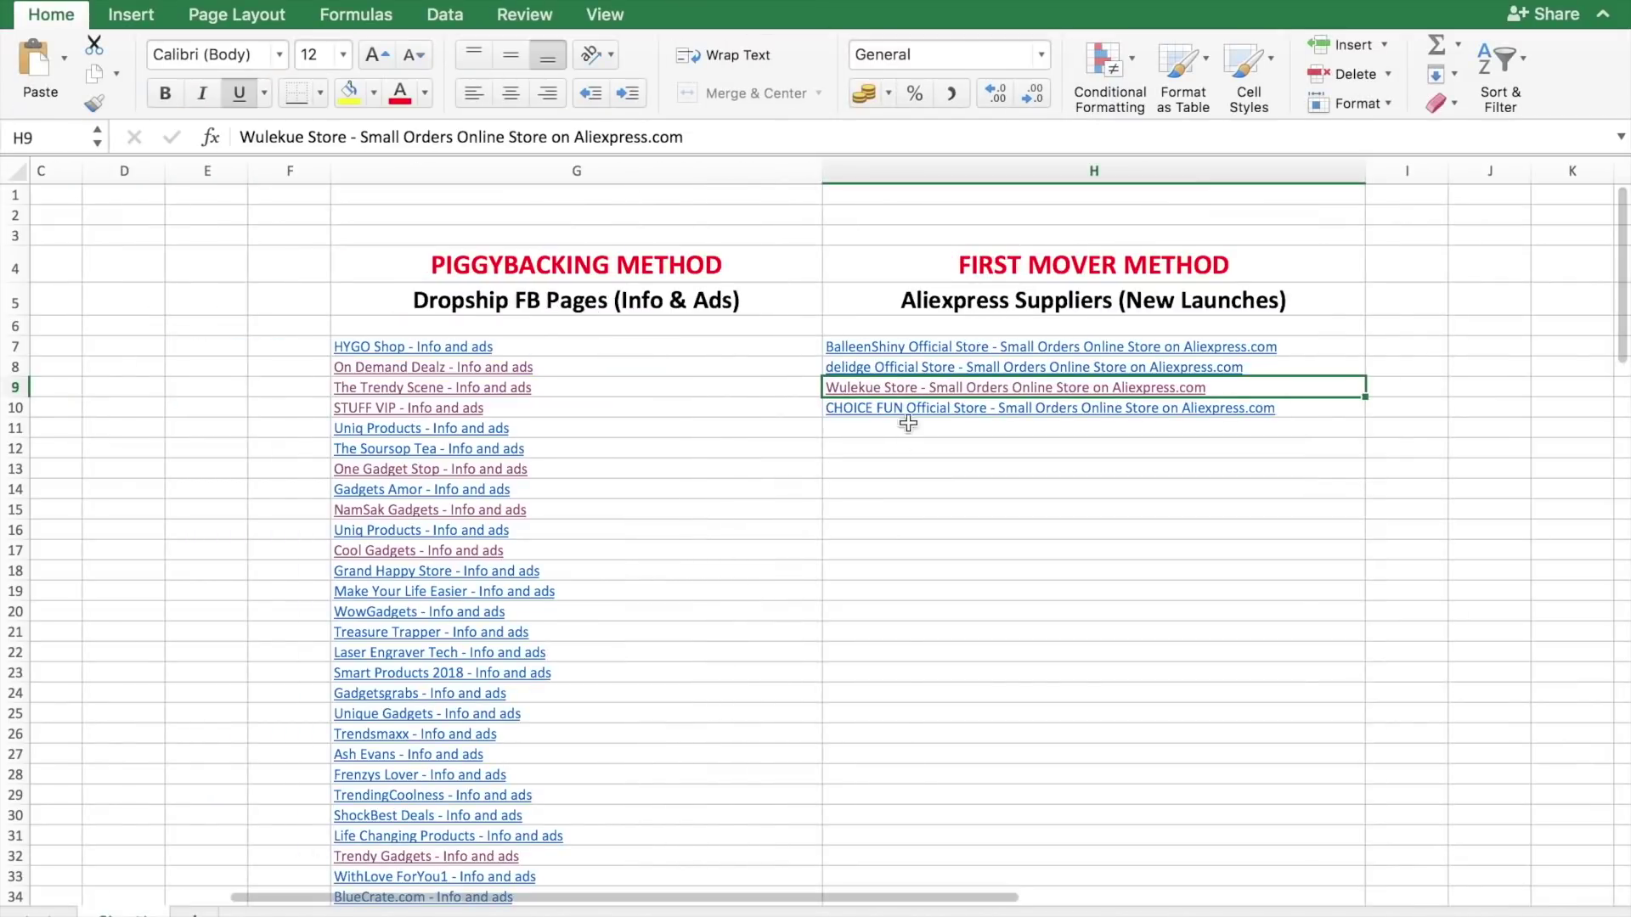
scroll(645, 434, down, 3)
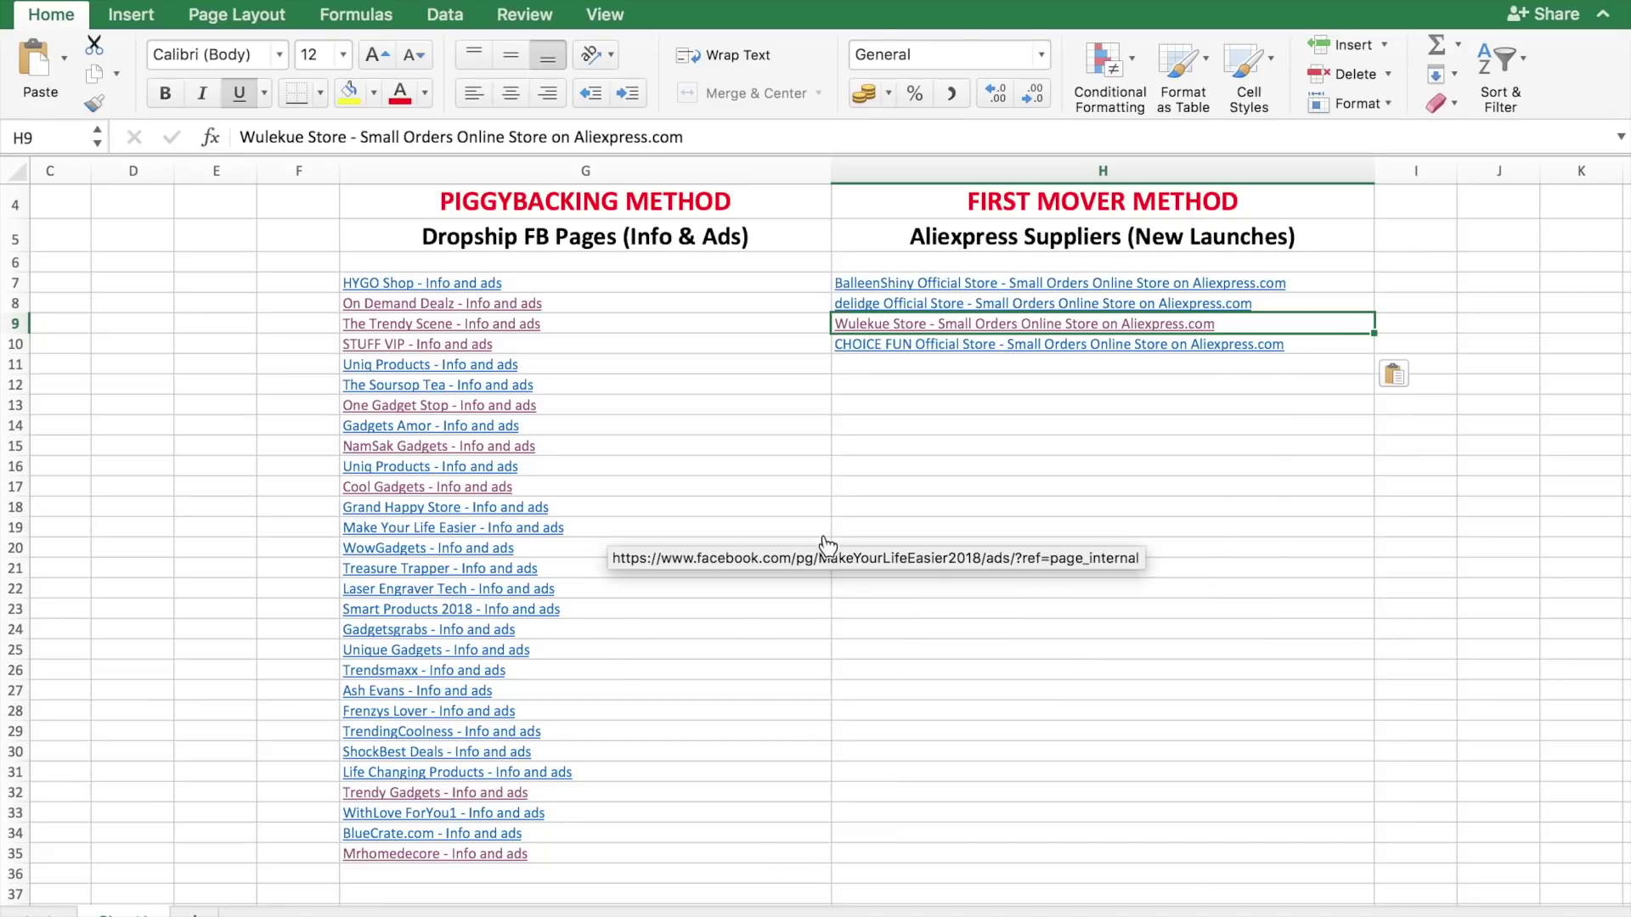
scroll(828, 543, up, 3)
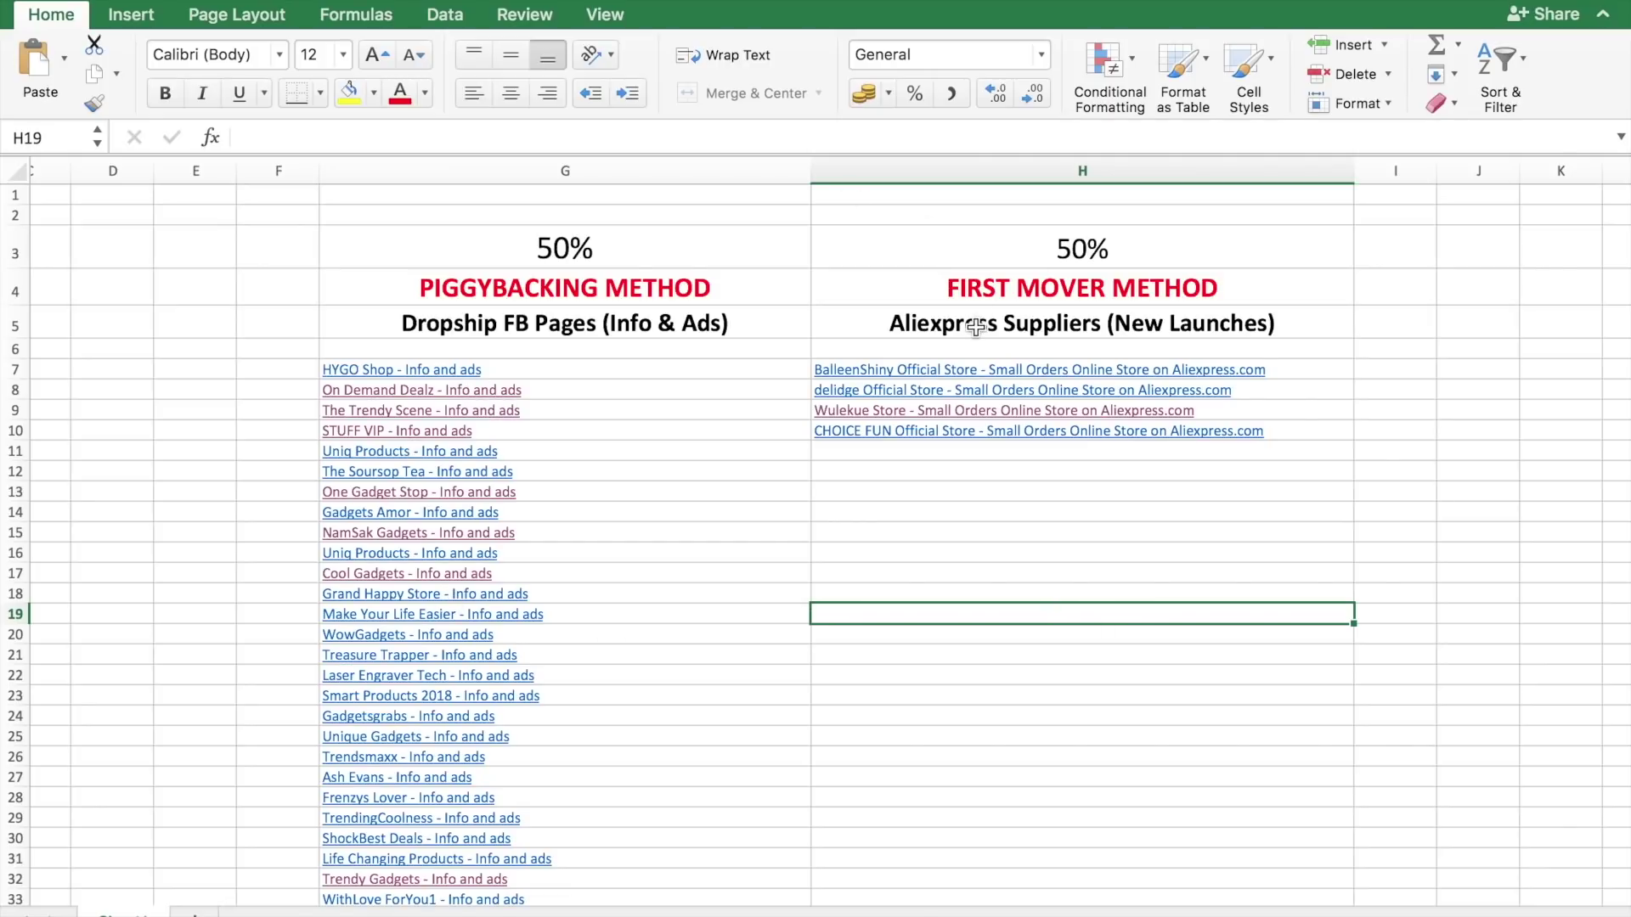
scroll(939, 415, down, 3)
scroll(939, 415, up, 2)
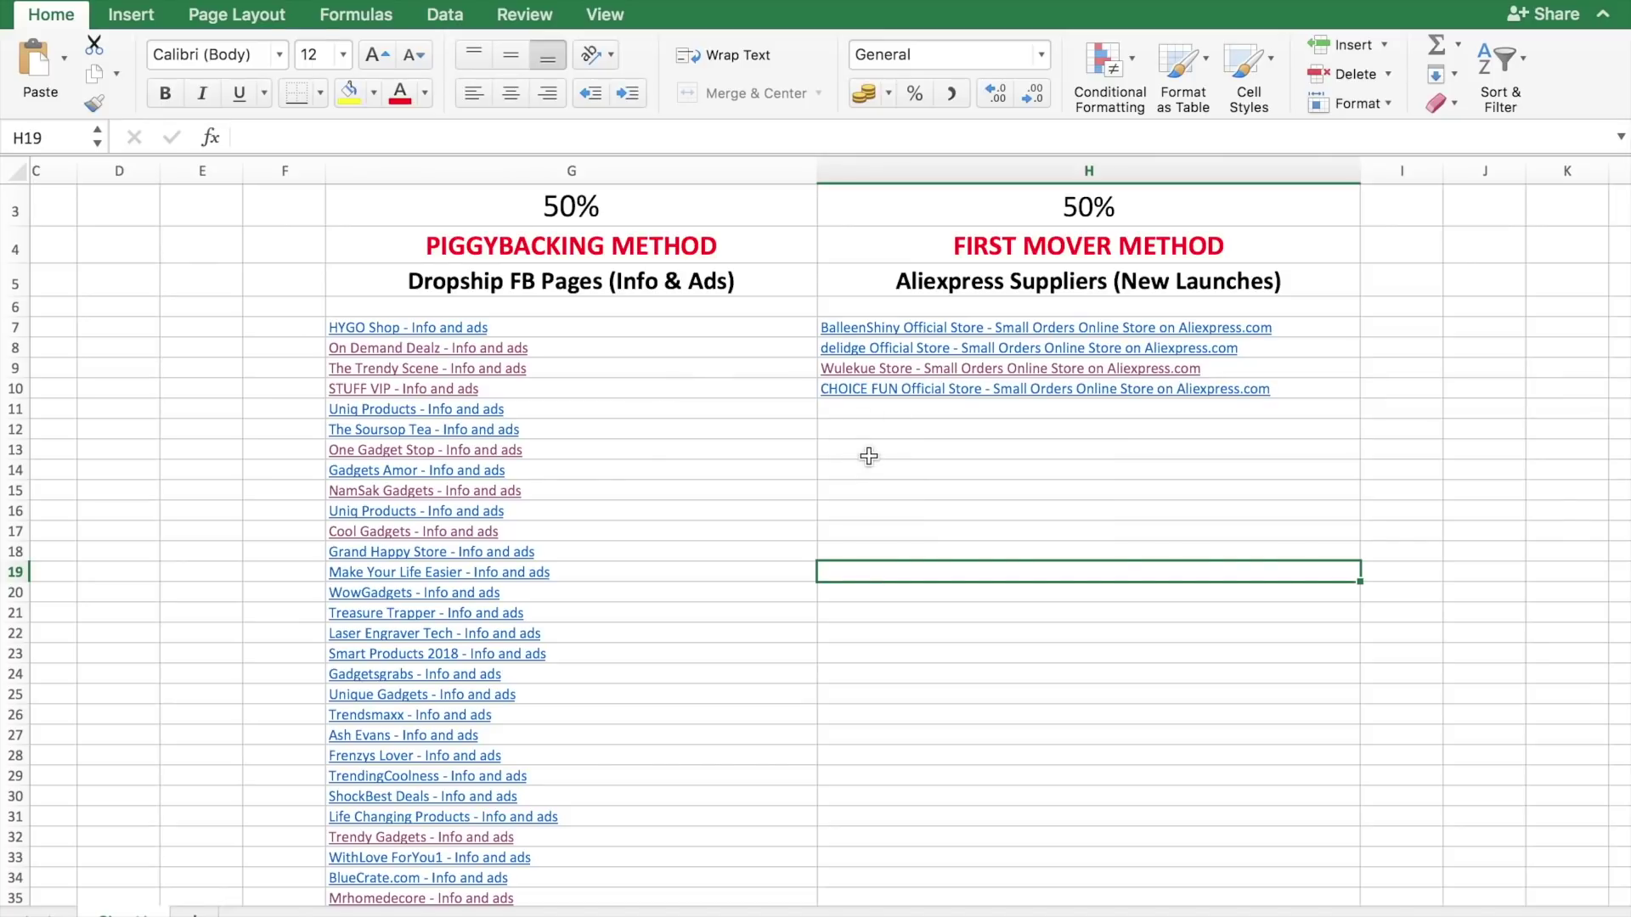
scroll(868, 456, down, 2)
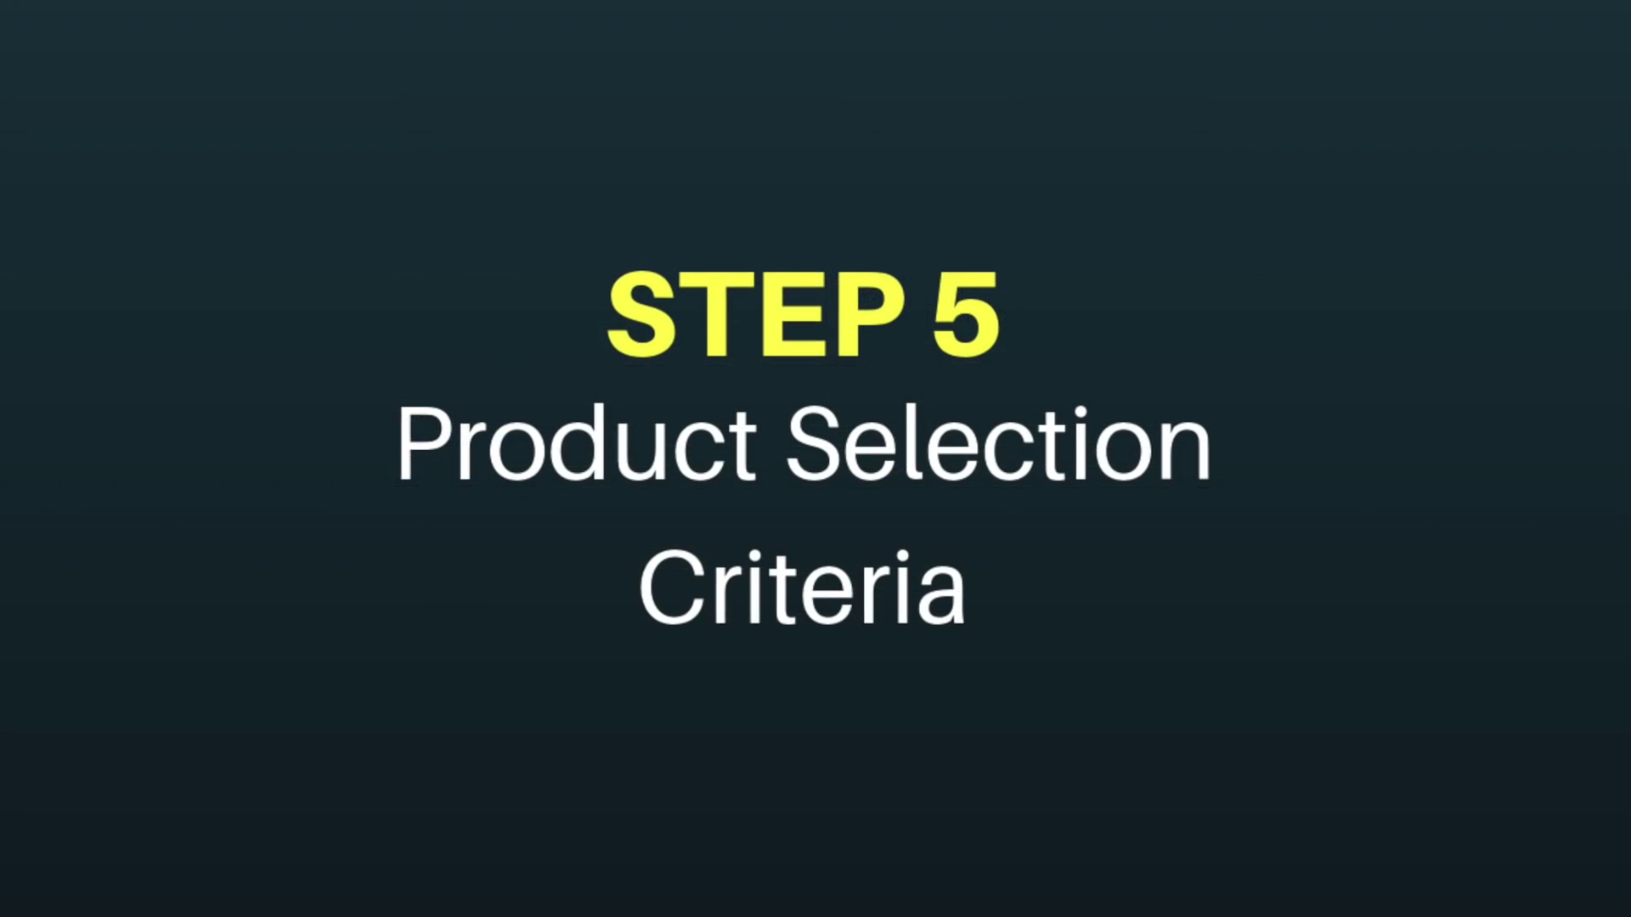